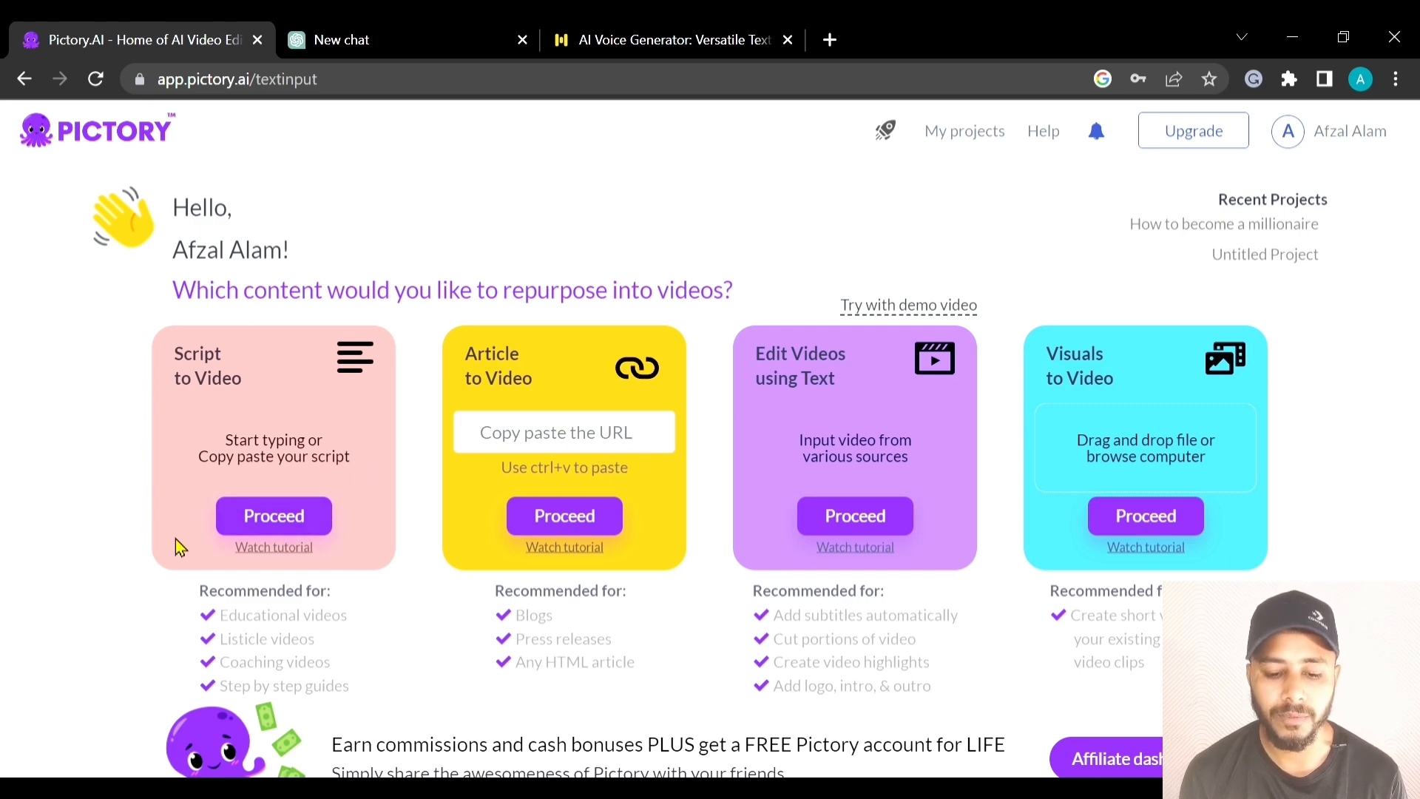
Start a Script to Video project and name the video "10 Ways to Improve Your Communication Skills".
left_click(295, 523)
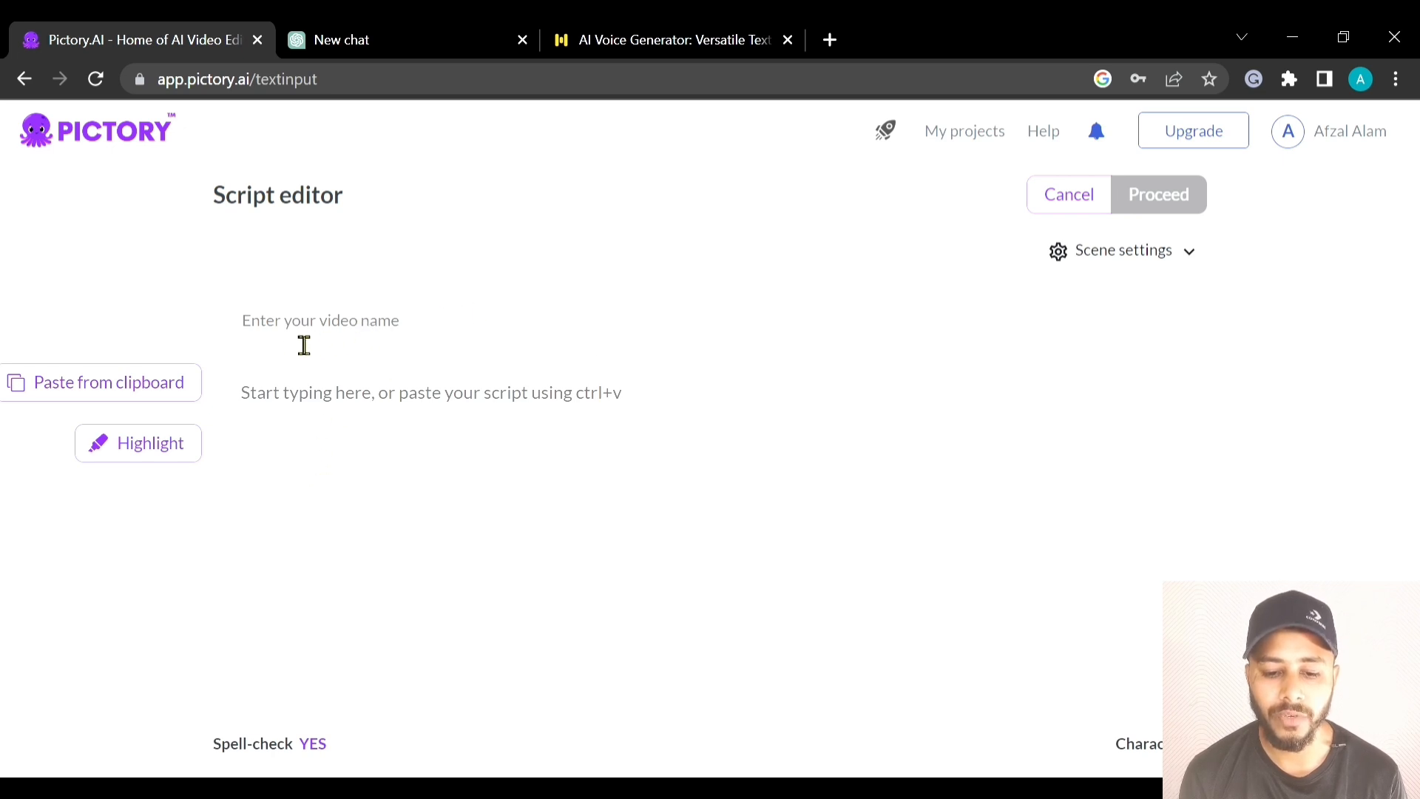
left_click(372, 341)
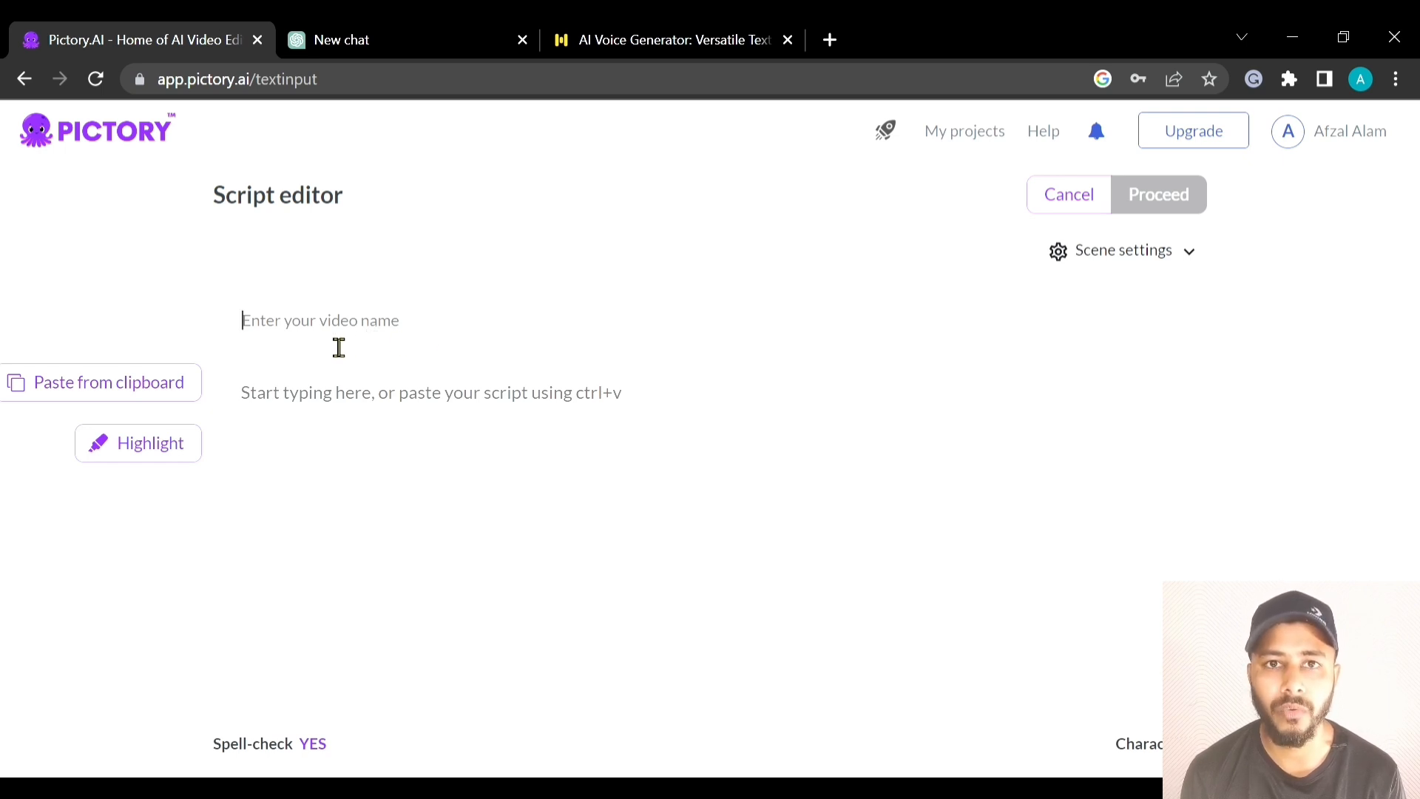
type("10 Ways to Improve Your Communication Skills")
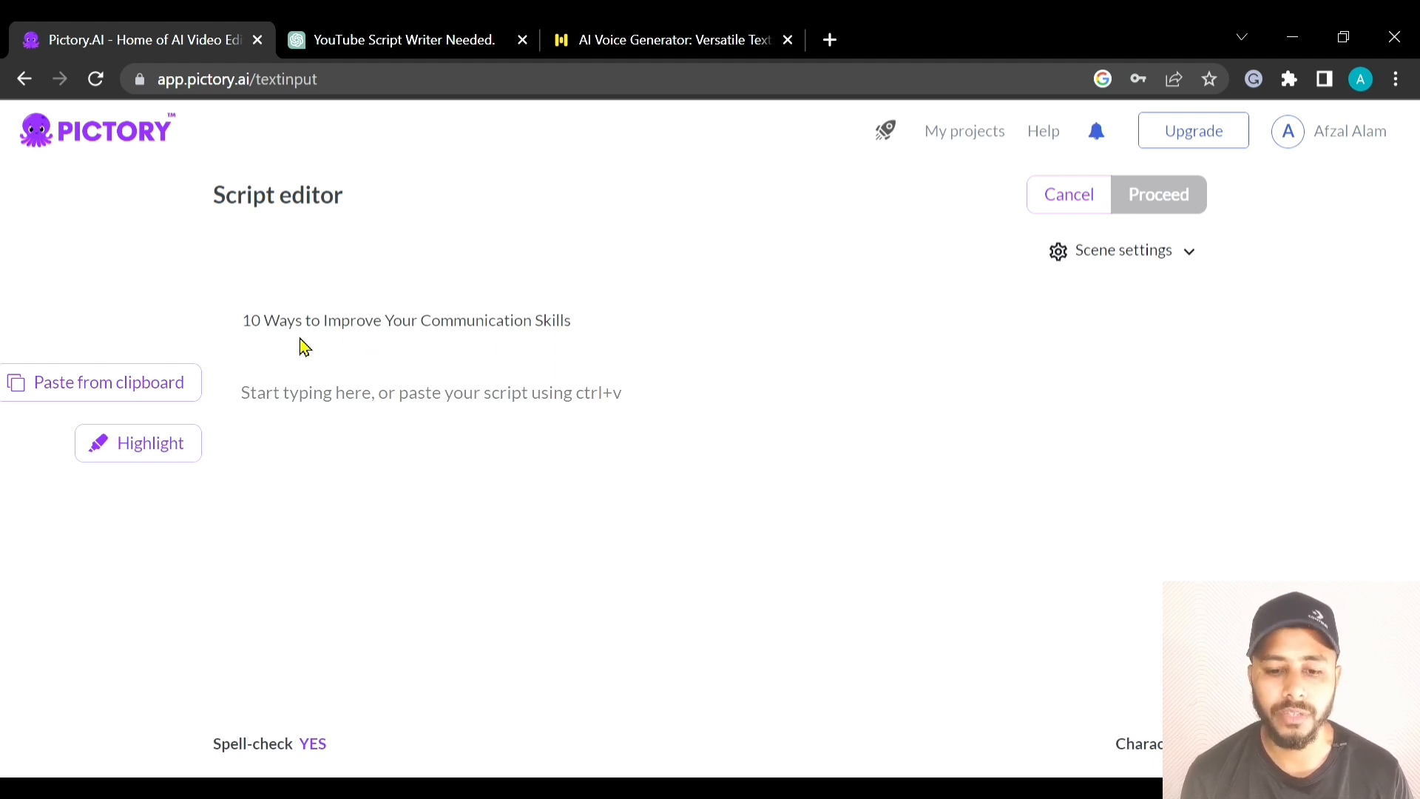
left_click(441, 413)
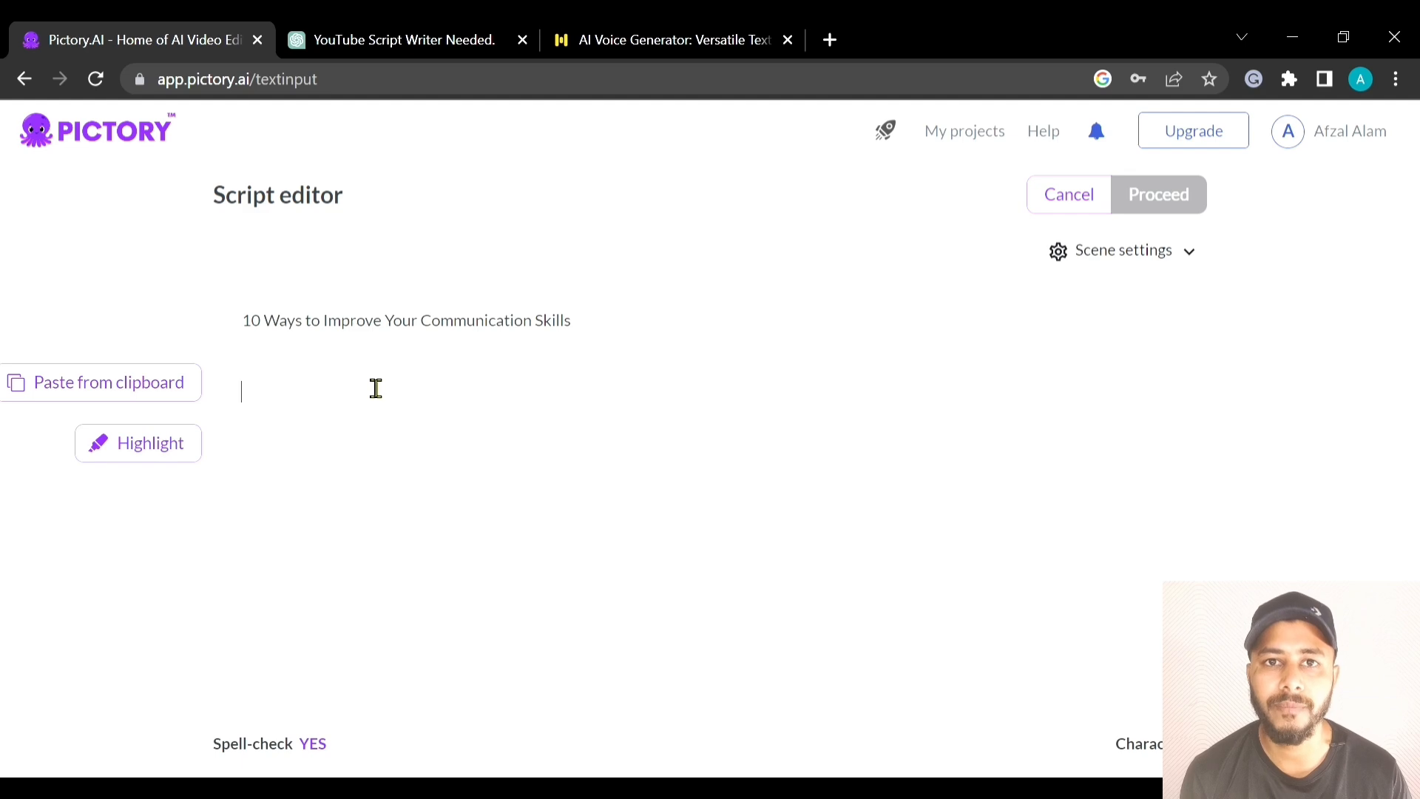
Switch to ChatGPT and send the prompt "Please can you act as a YouTube script writer".
left_click(437, 40)
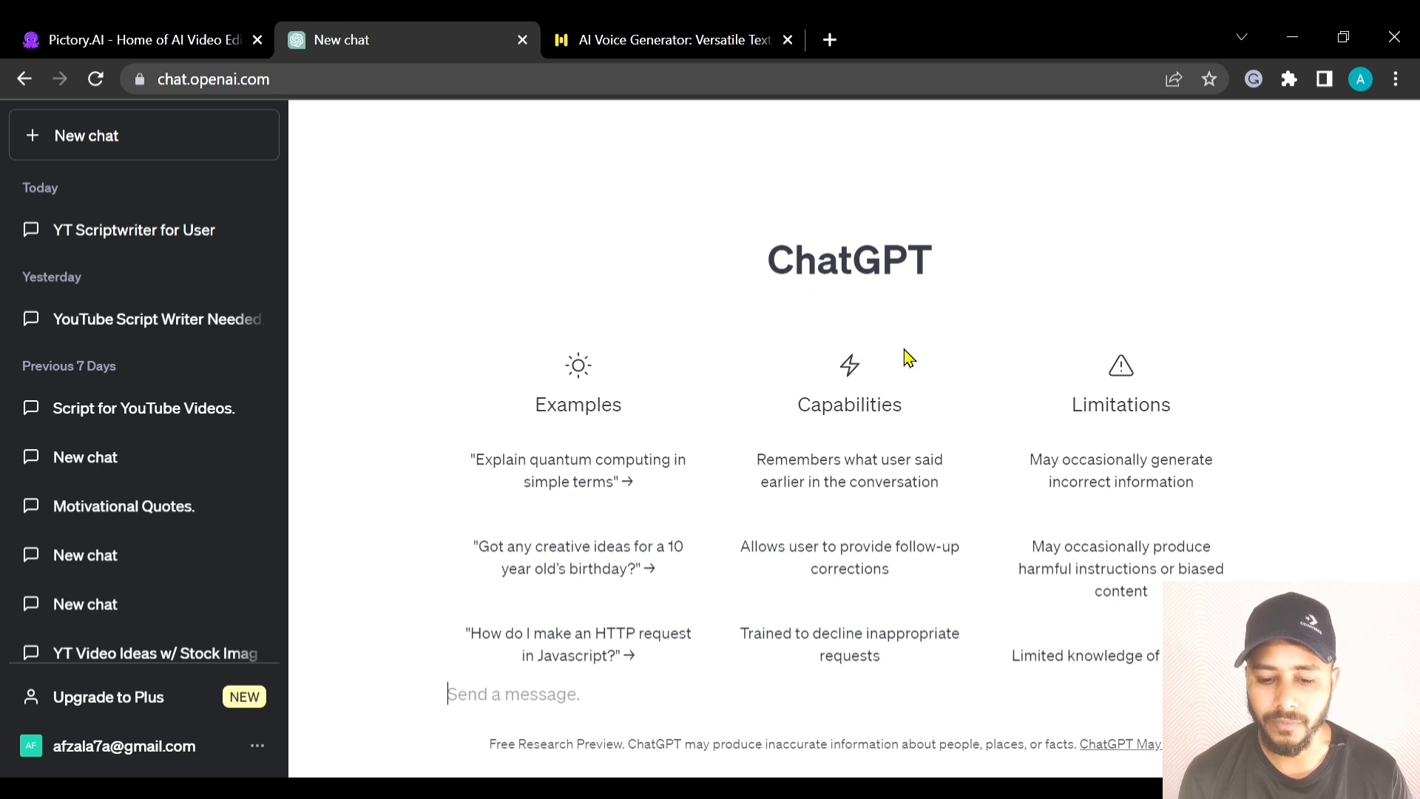
scroll(903, 358, "down", 2)
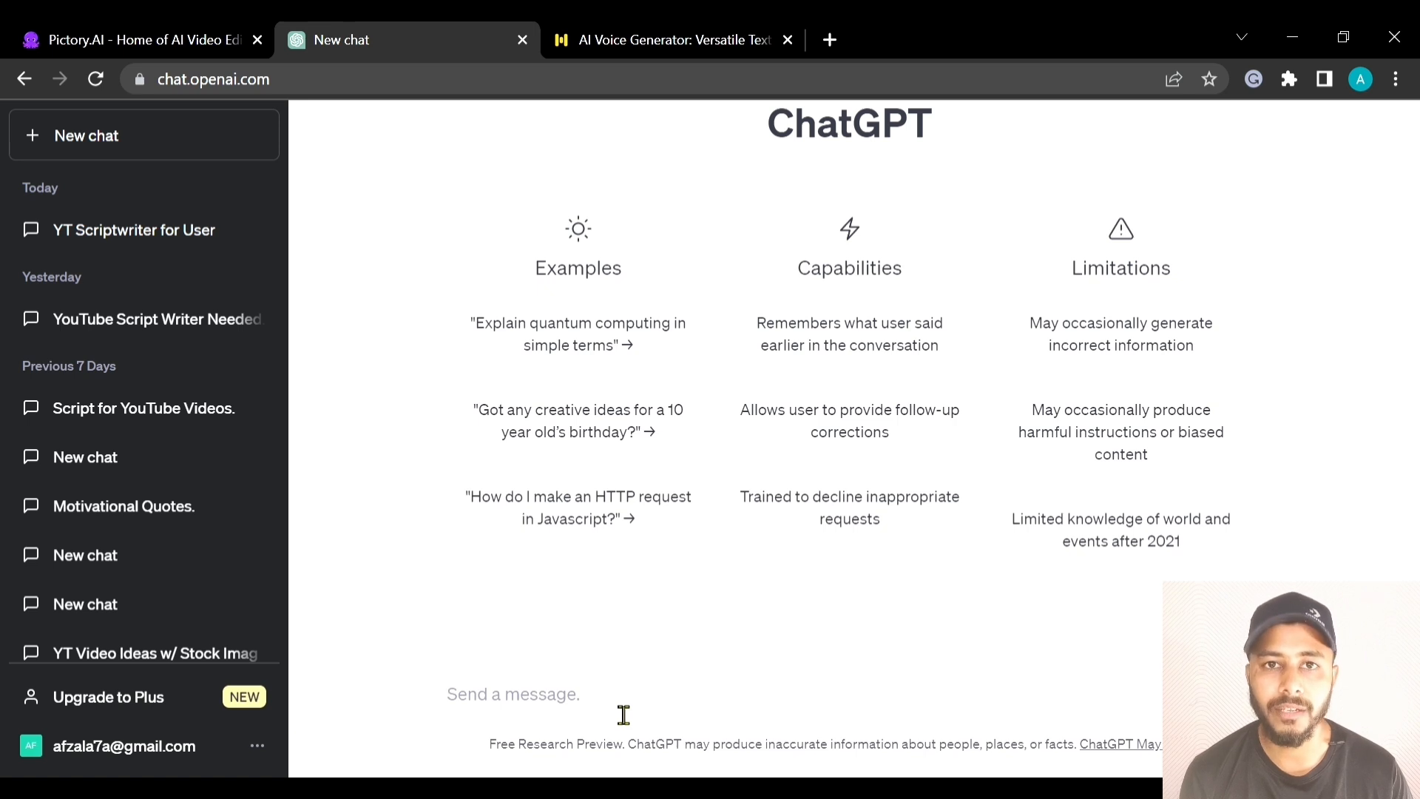
type("Please can ")
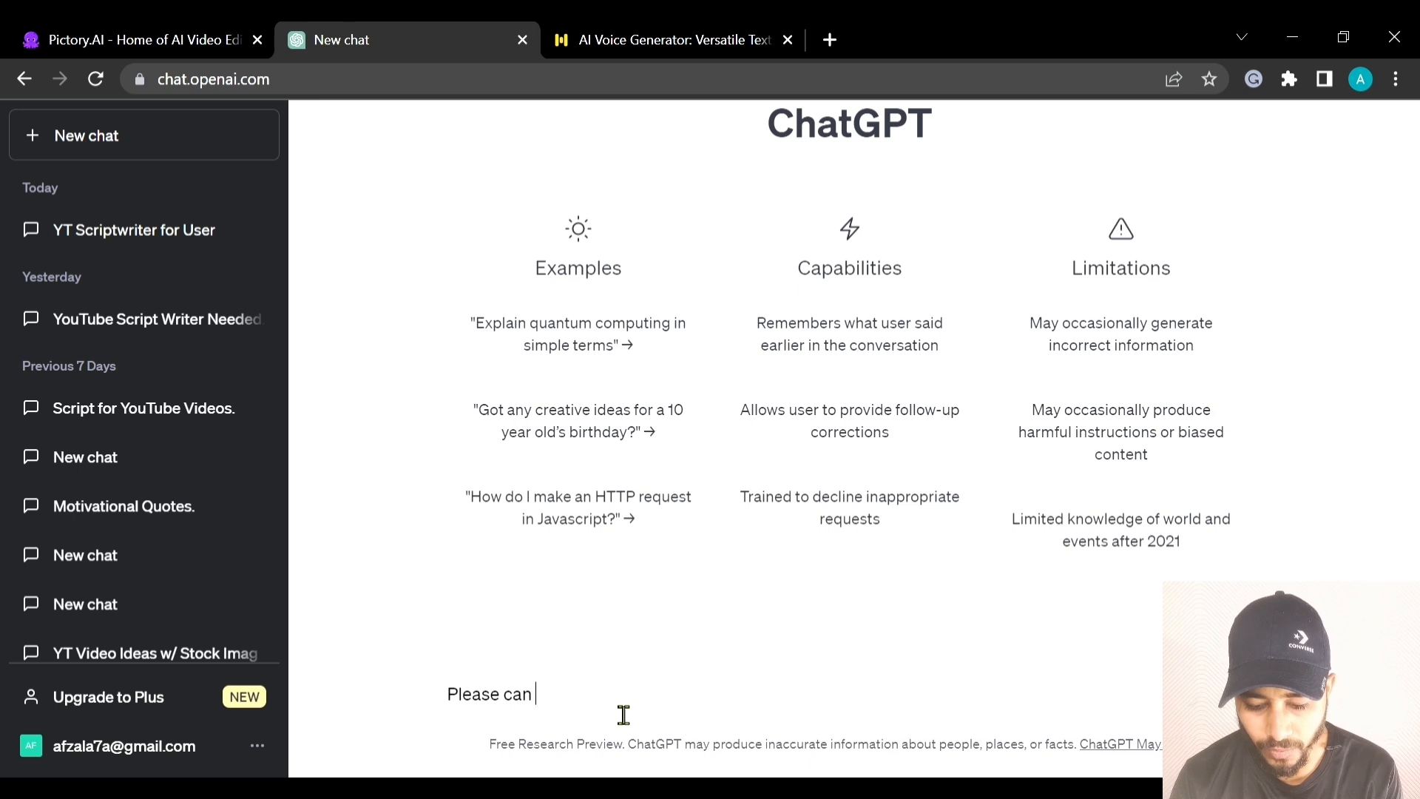
type("you act as a YouTube script writer")
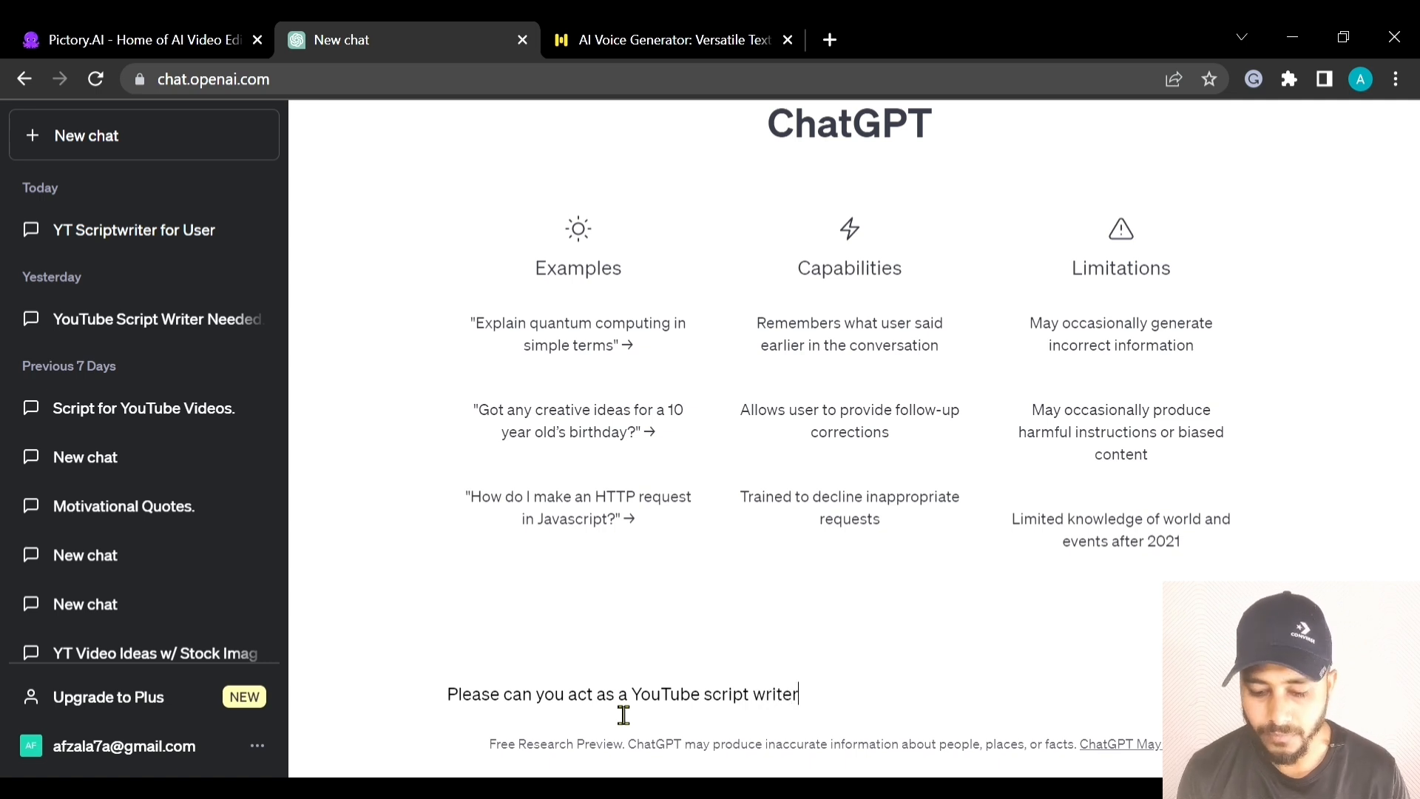
key("Return")
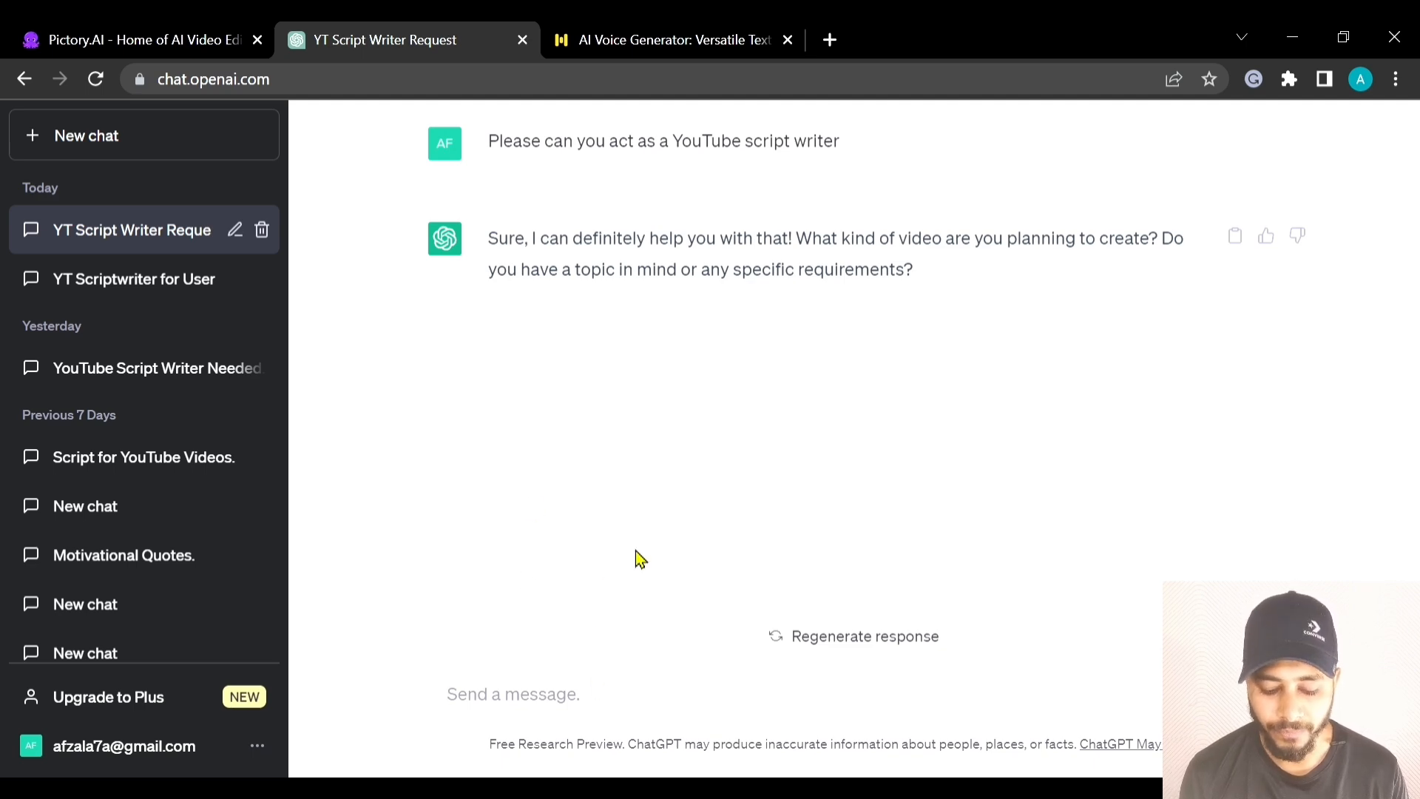
Send the follow-up prompt "Can you write script for the keyword '10 Ways to Improve Your Communication Skills'".
type("Can ")
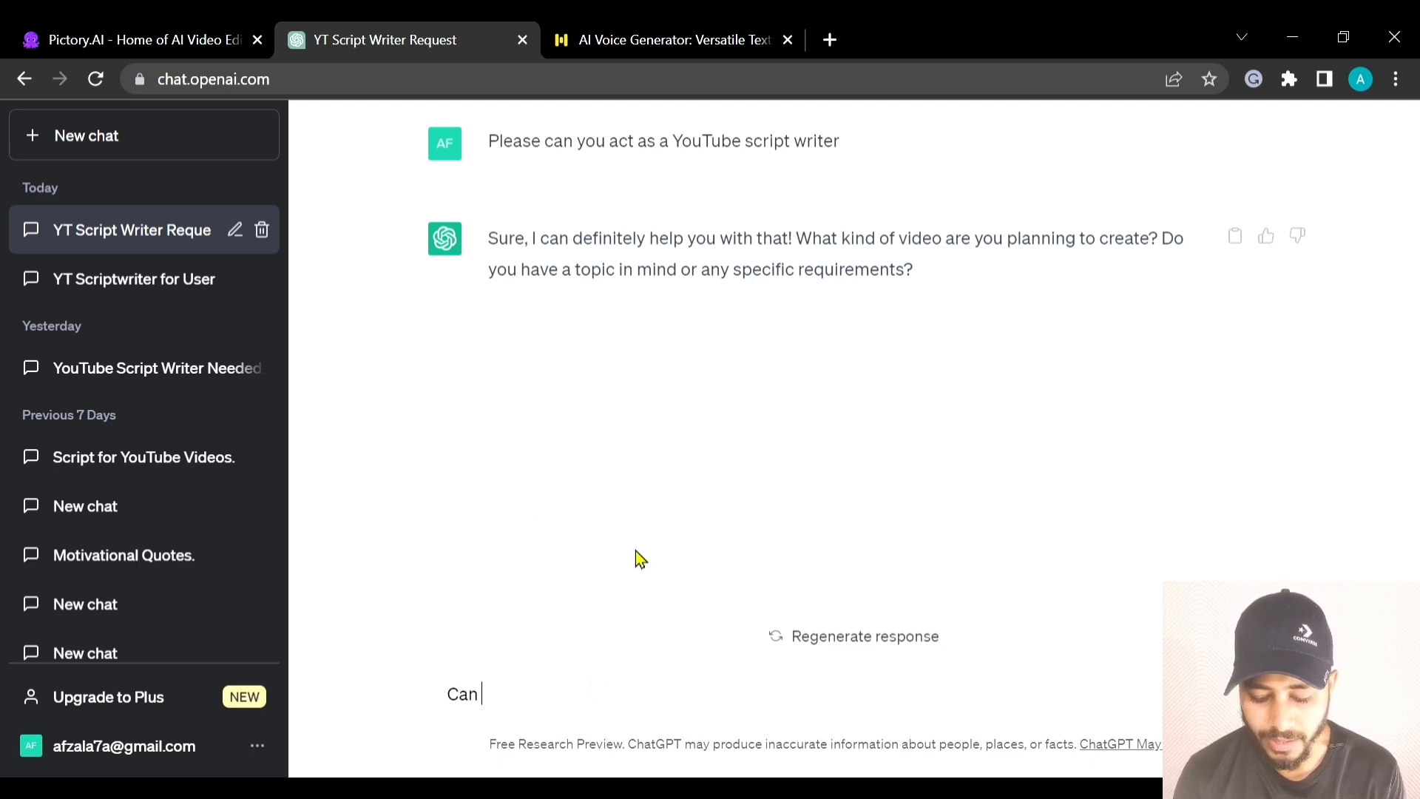
type("you write ")
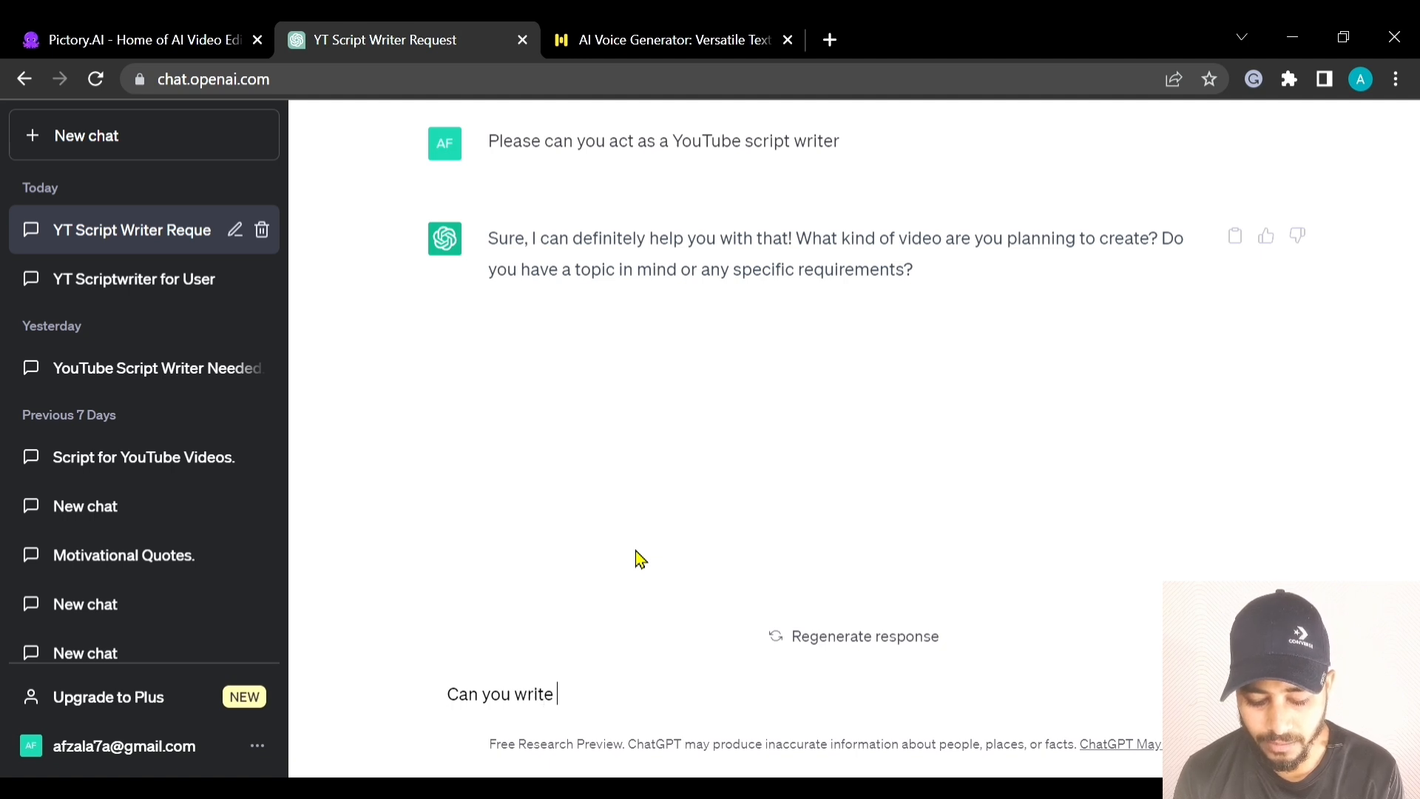
type("script")
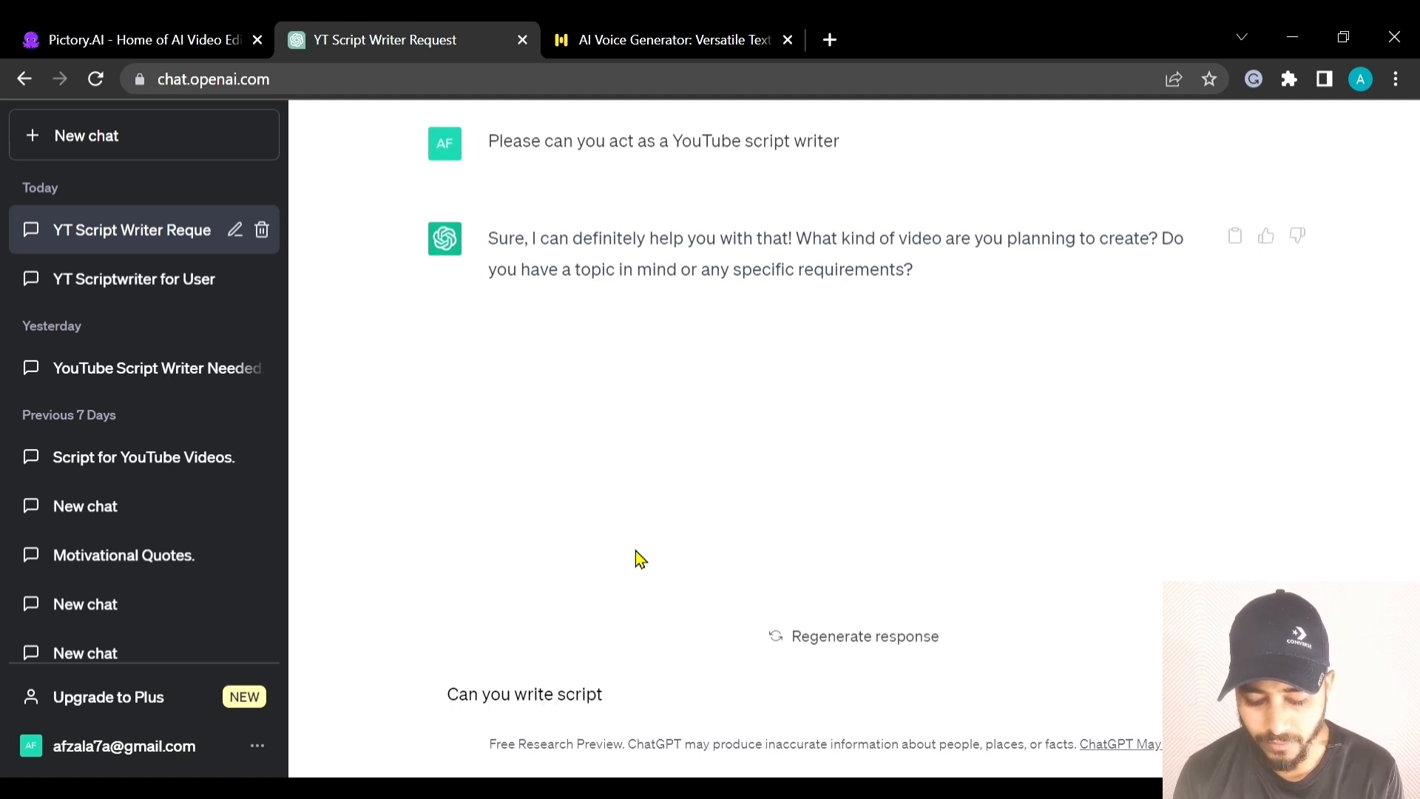
type(" for the key")
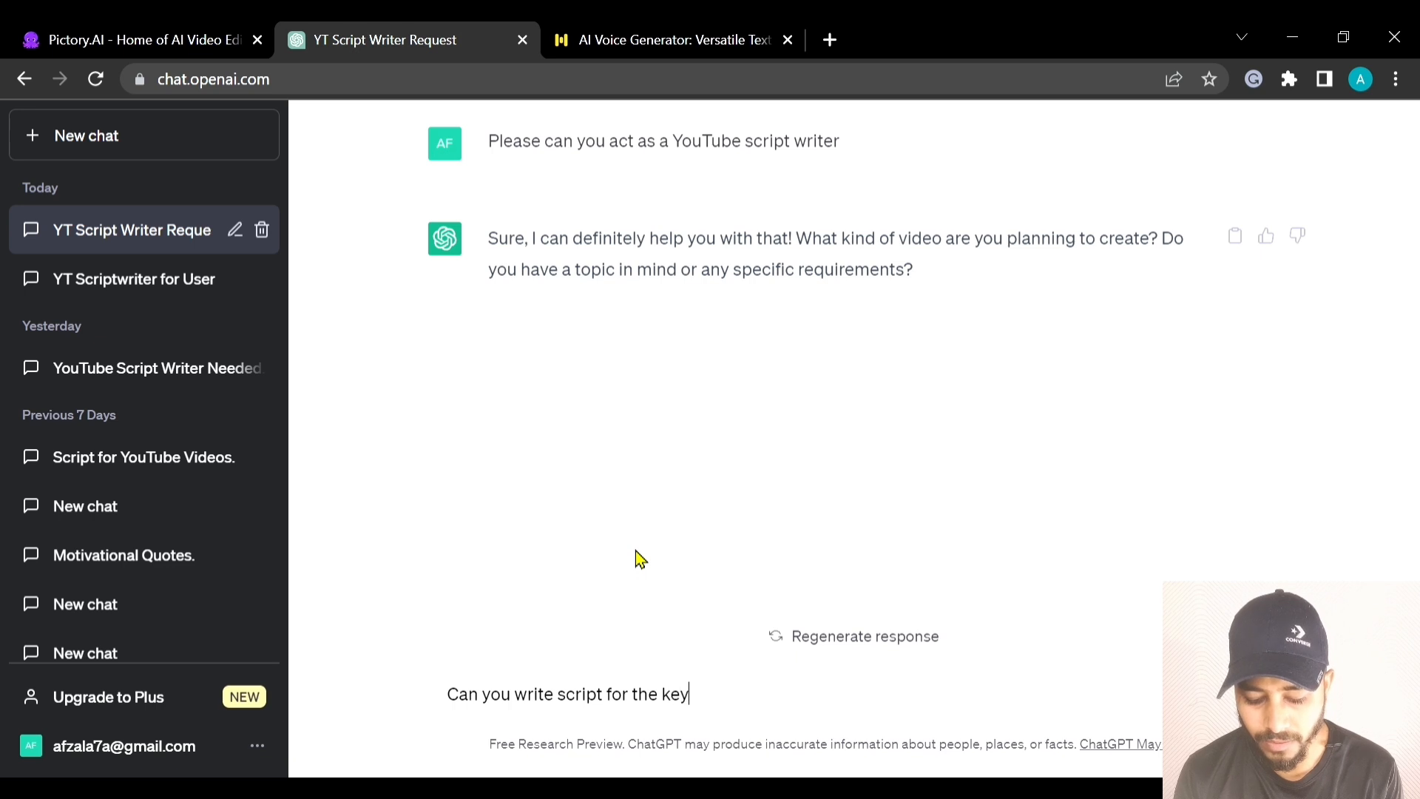
type("word '")
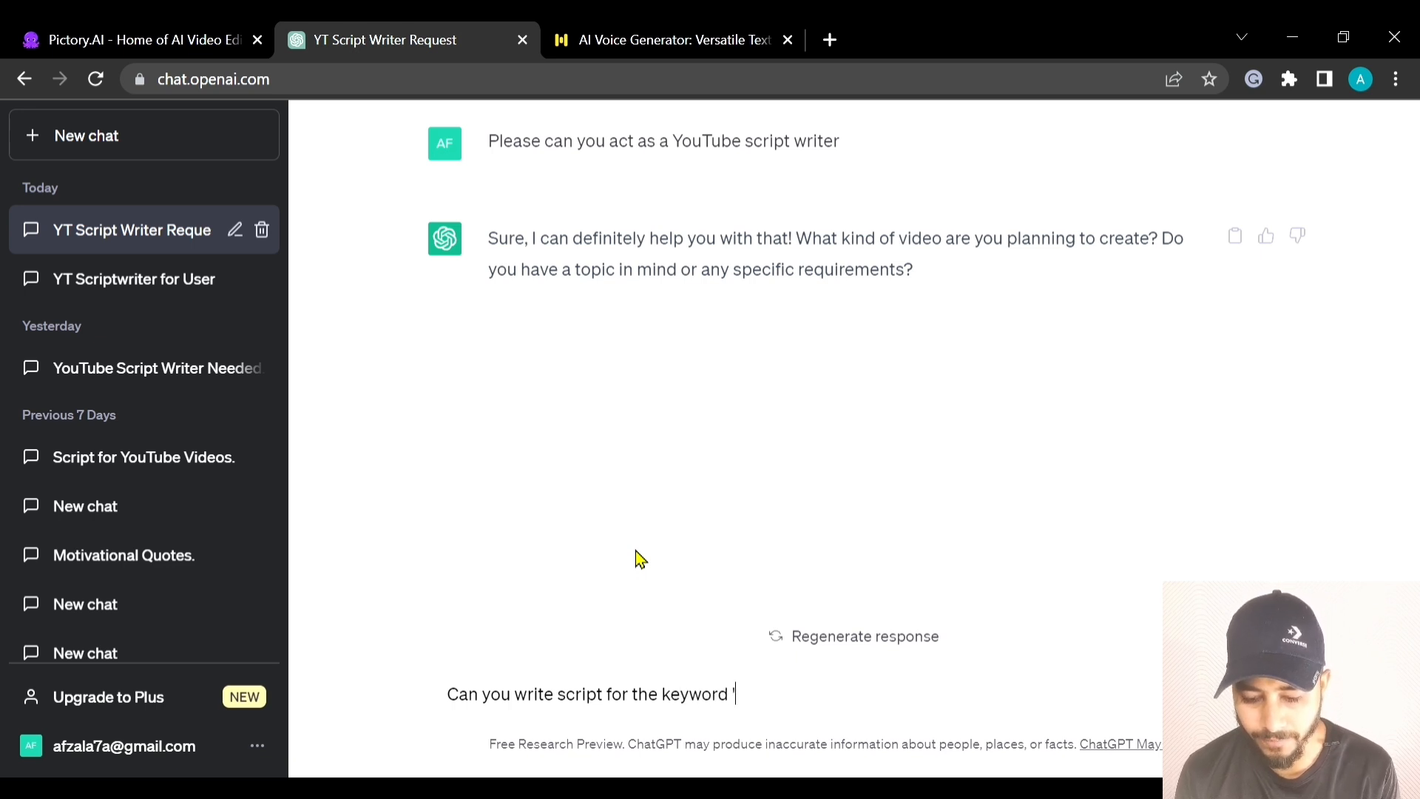
type("10 Ways to Improve Your Communication Skills")
type("'")
key("Return")
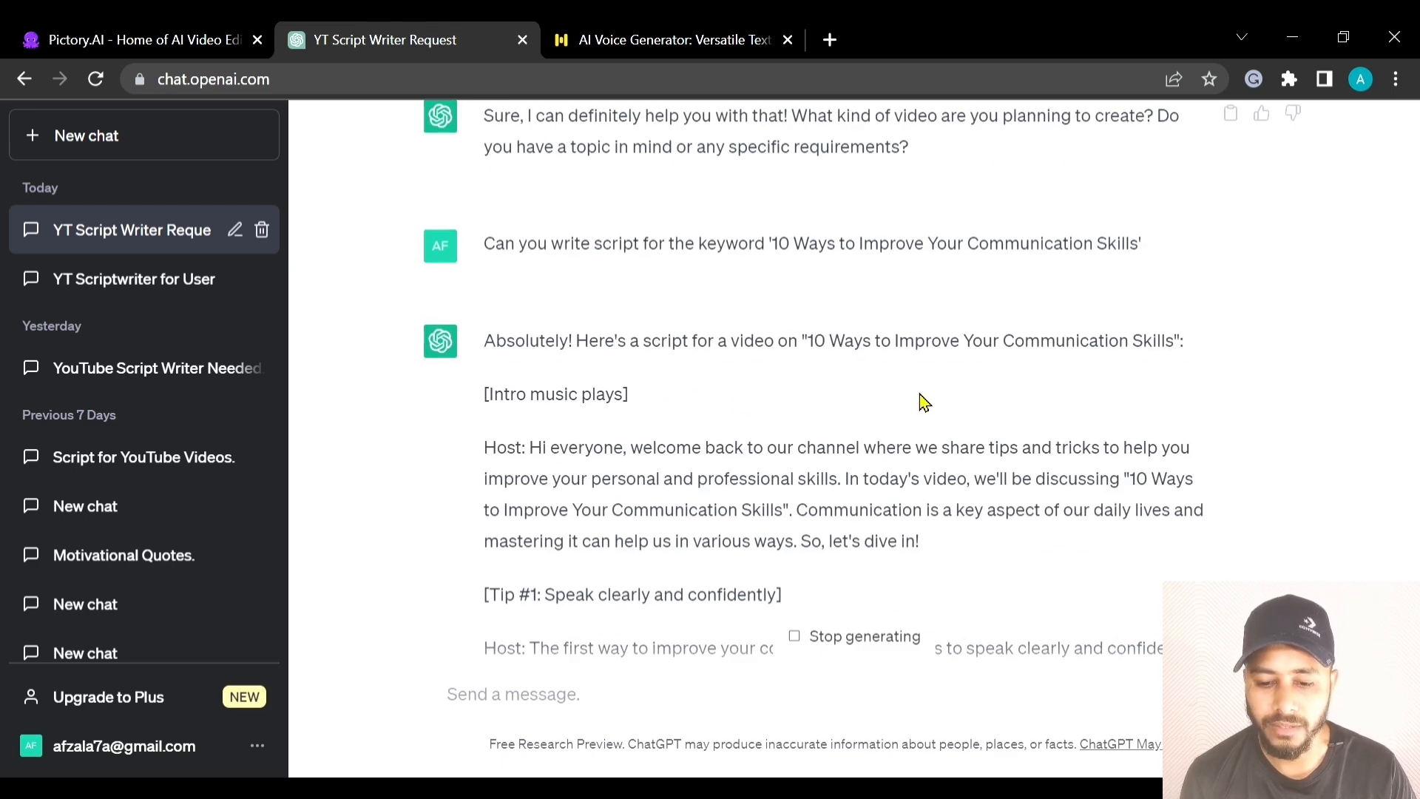
Read through the generated script from the introduction through all the tips to the outro.
scroll(589, 370, "up", 2)
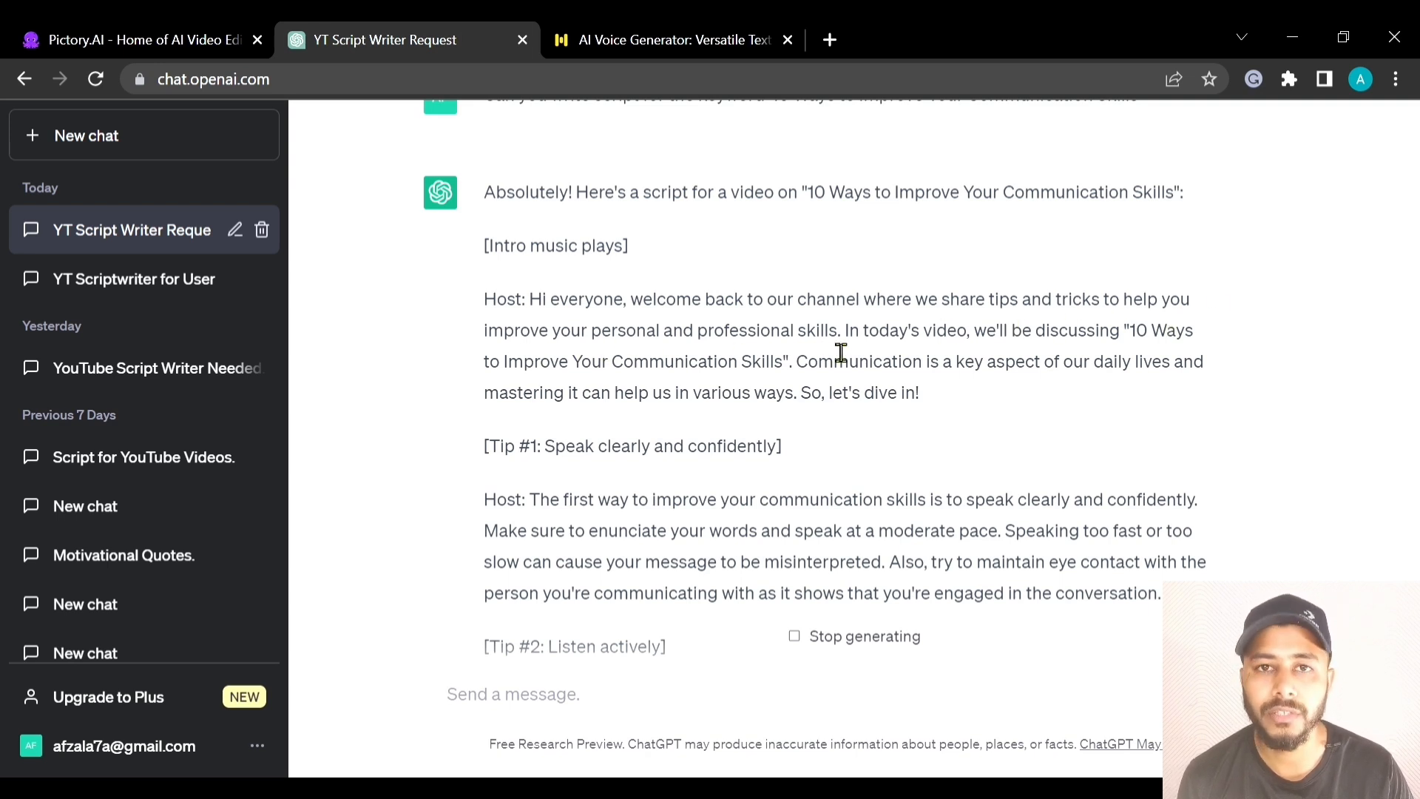
scroll(636, 310, "down", 4)
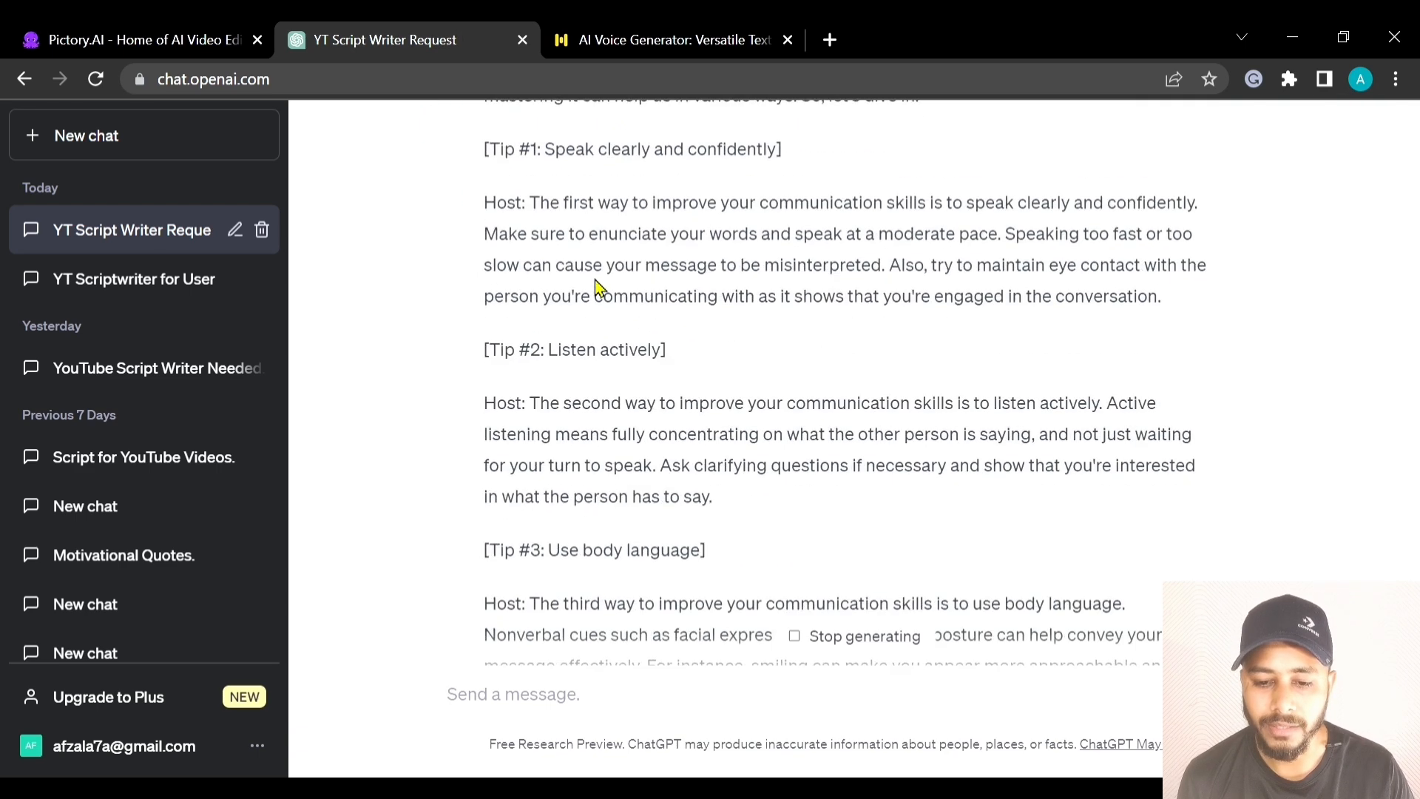
scroll(558, 271, "up", 2)
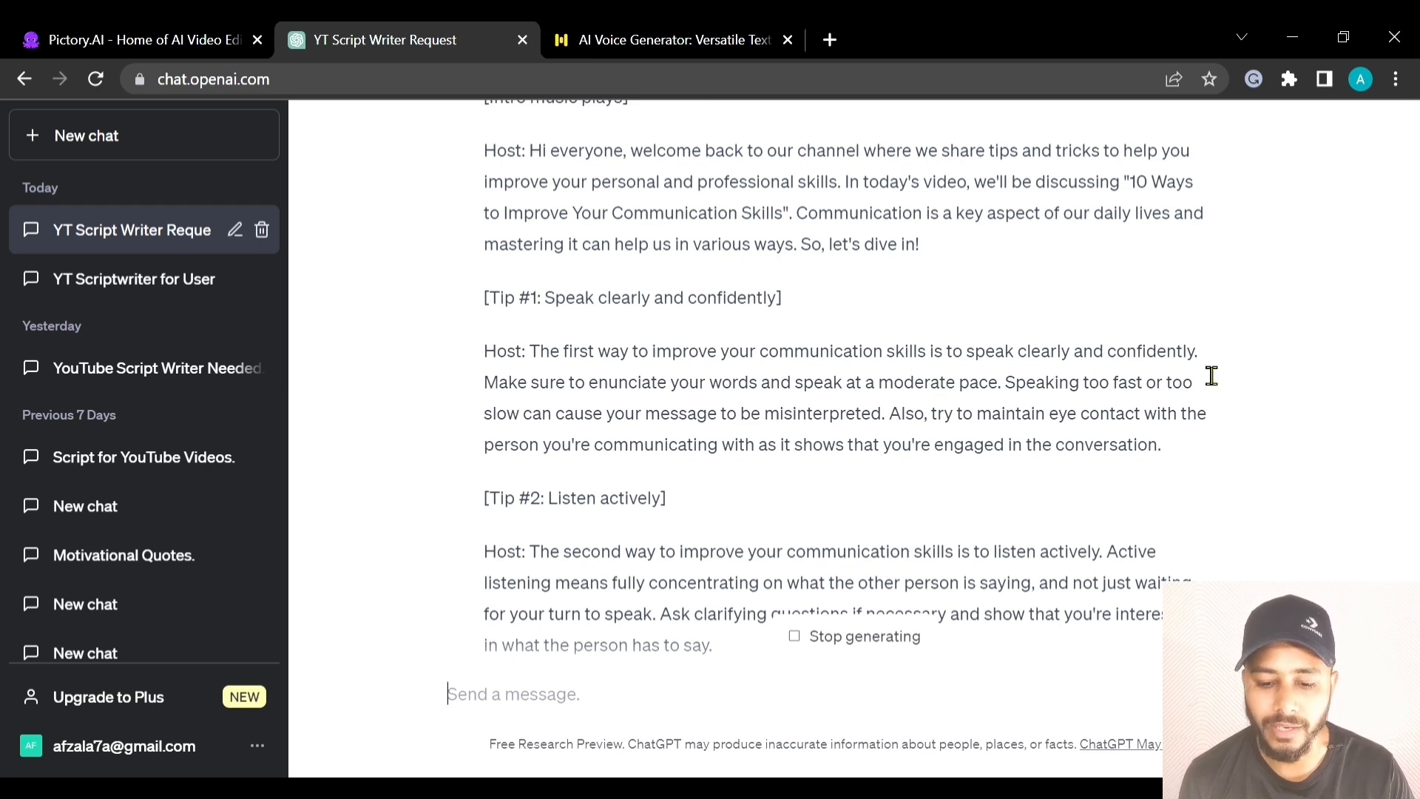
scroll(743, 409, "down", 4)
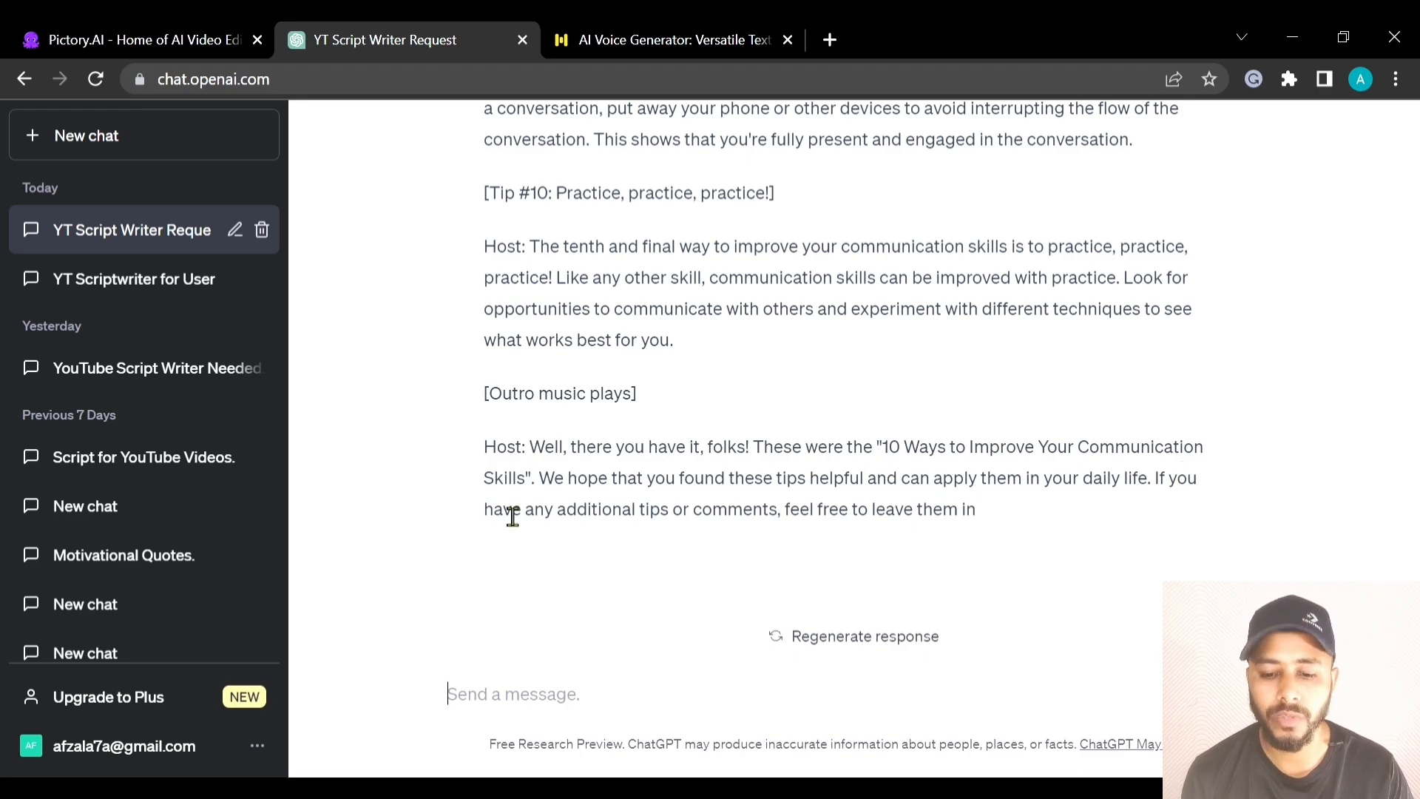
scroll(668, 512, "up", 8)
scroll(668, 511, "up", 15)
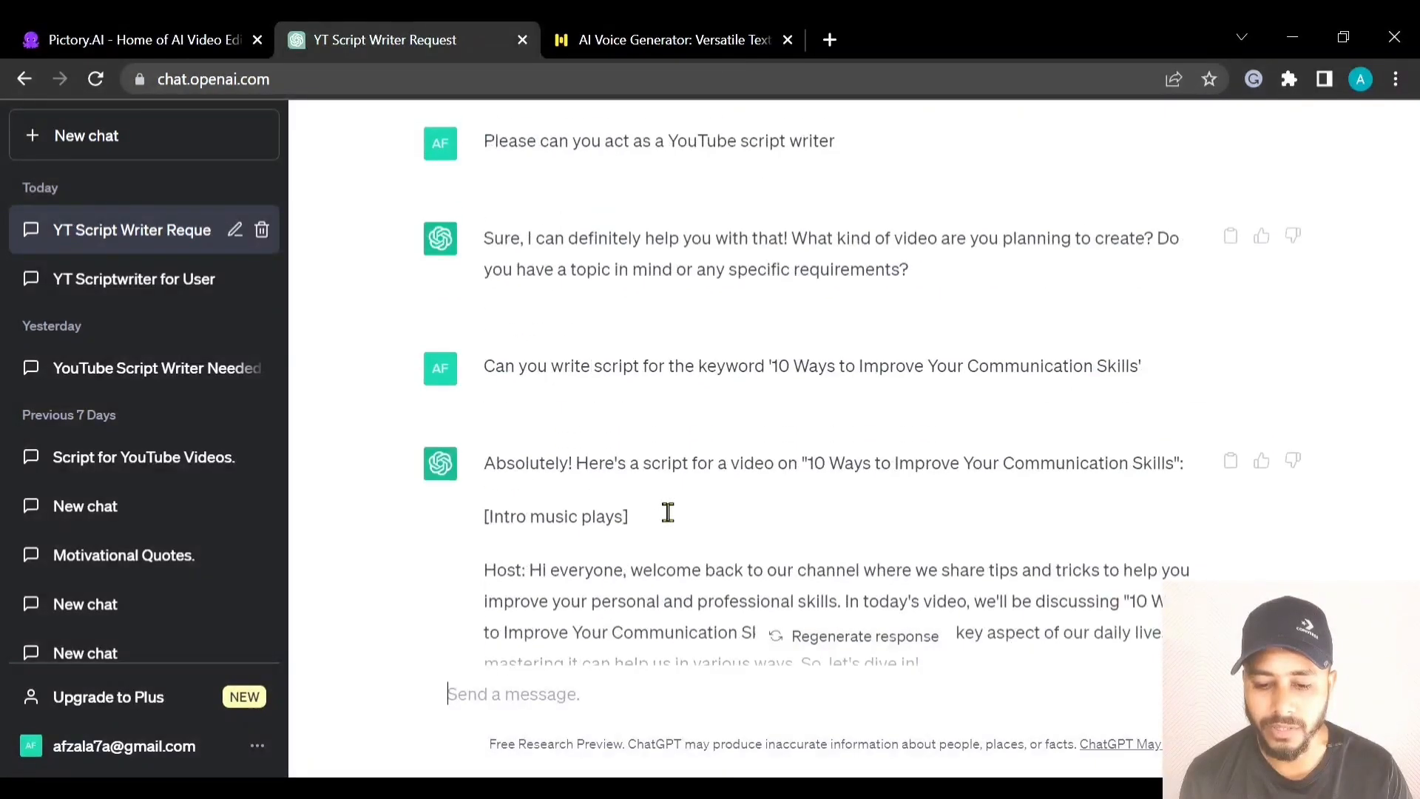
scroll(667, 511, "down", 4)
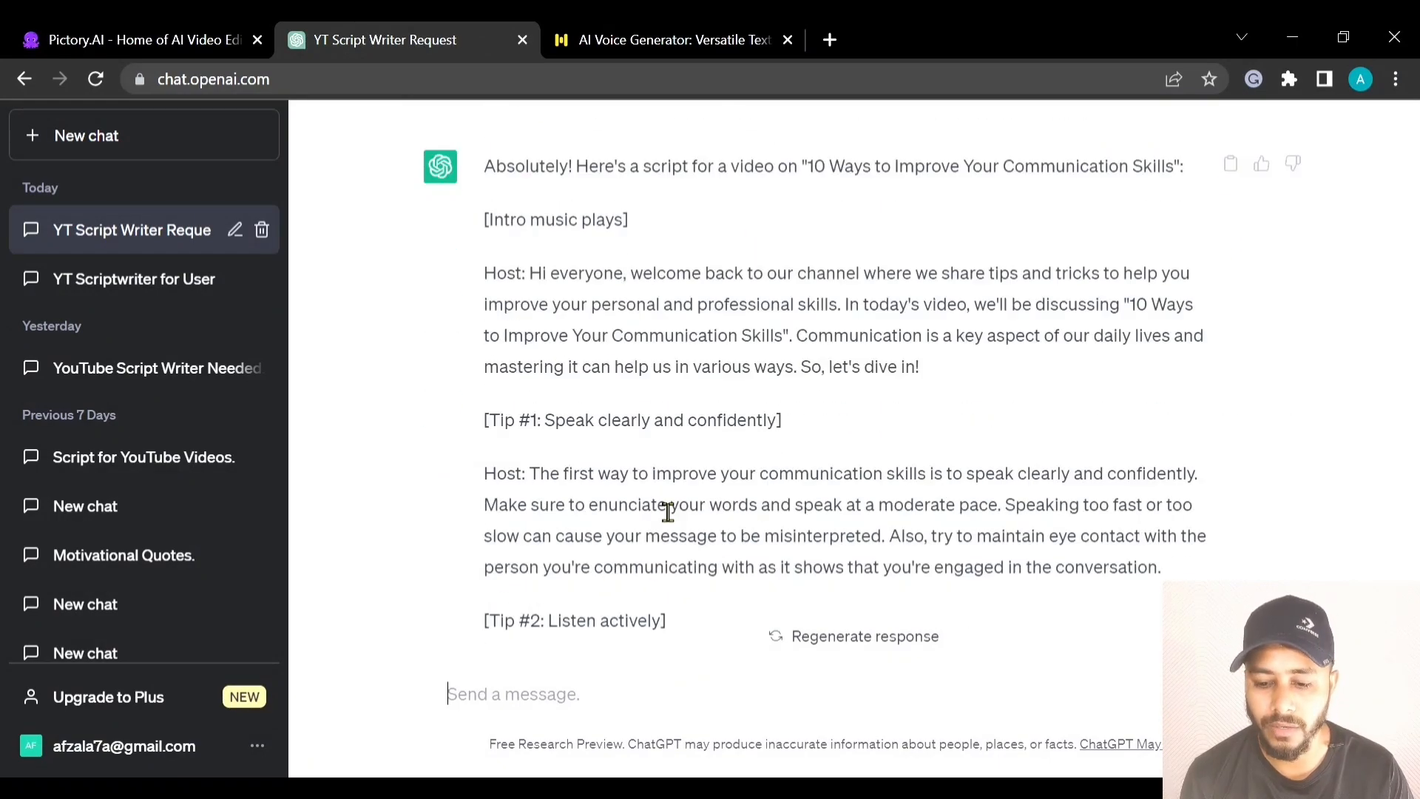
scroll(641, 468, "down", 9)
scroll(643, 469, "up", 7)
scroll(640, 469, "up", 4)
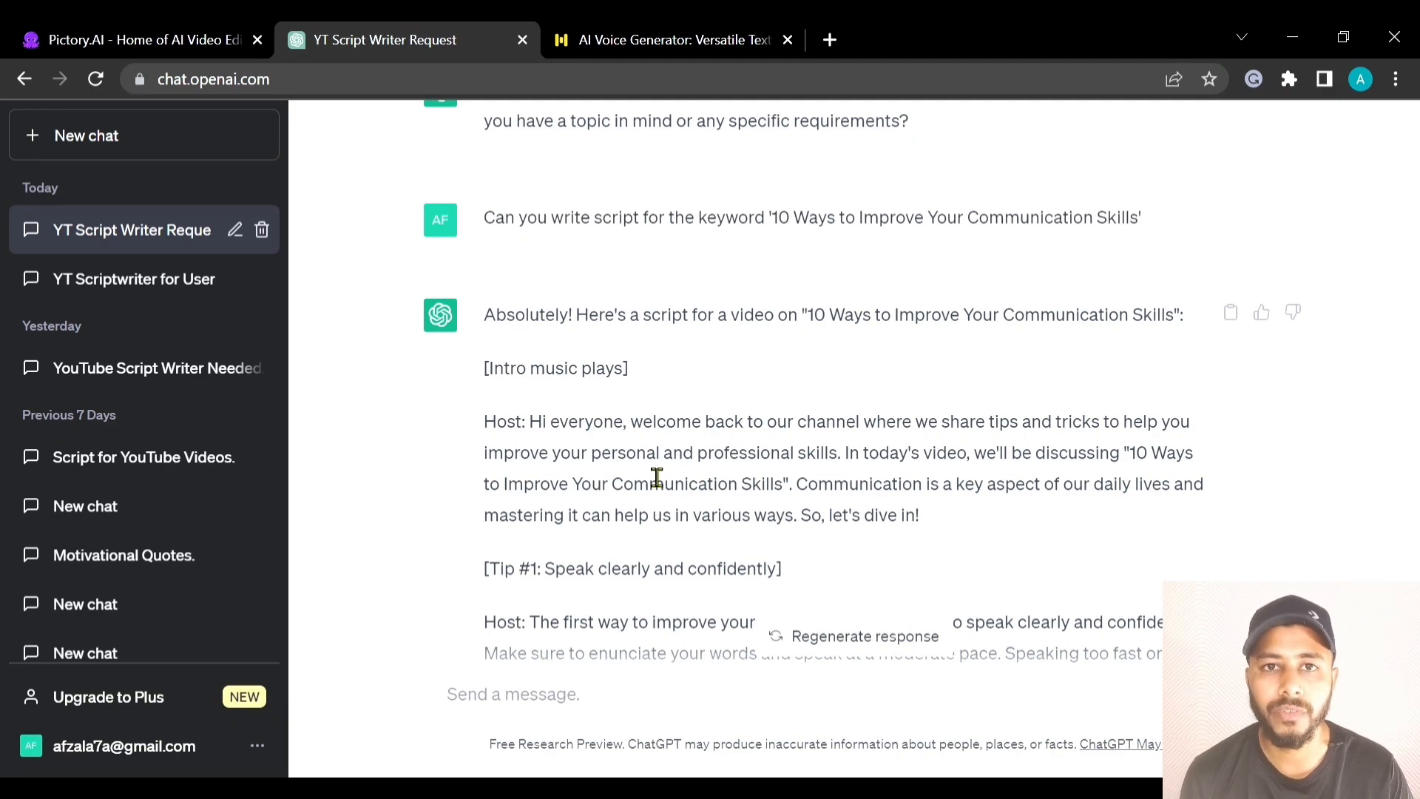
scroll(657, 477, "down", 20)
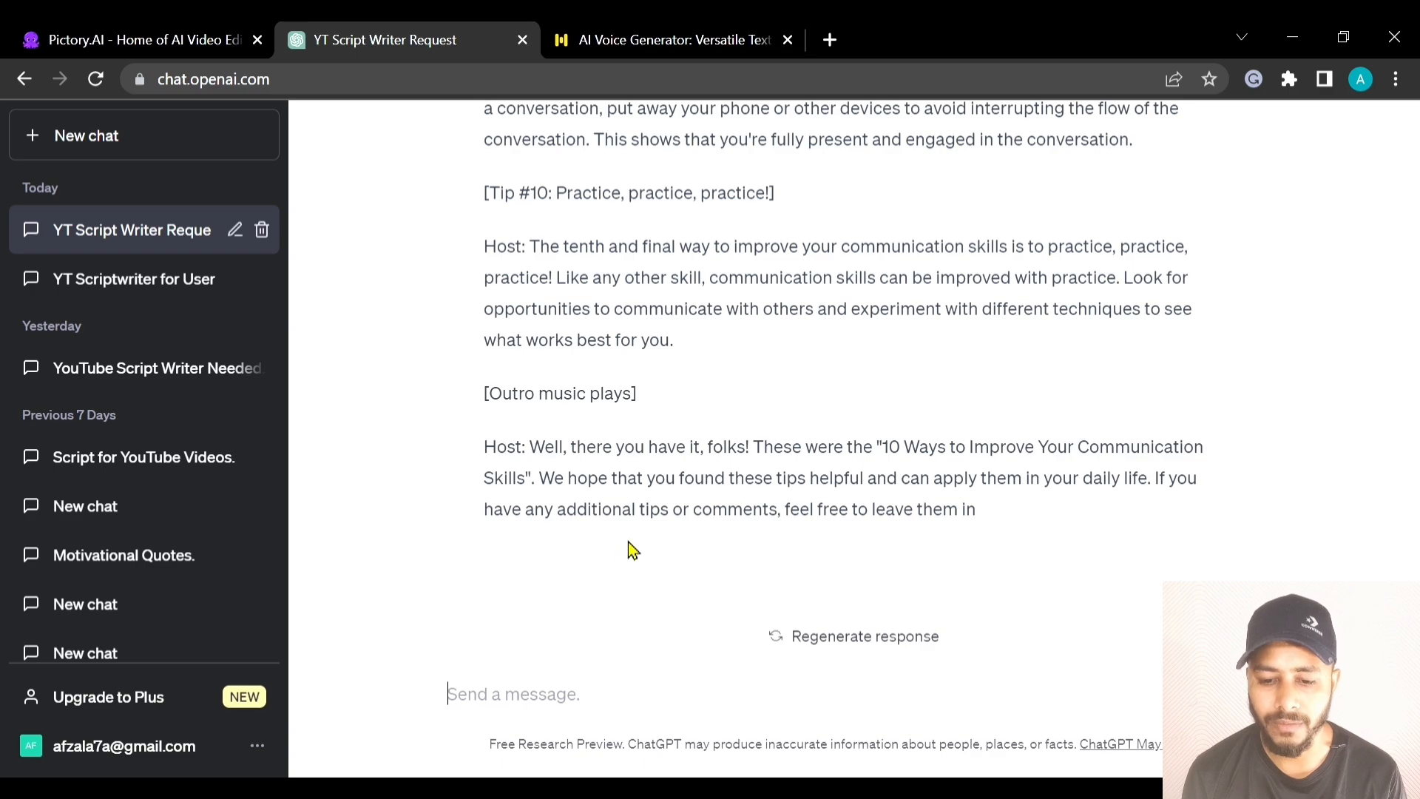
scroll(666, 539, "up", 15)
scroll(587, 464, "up", 8)
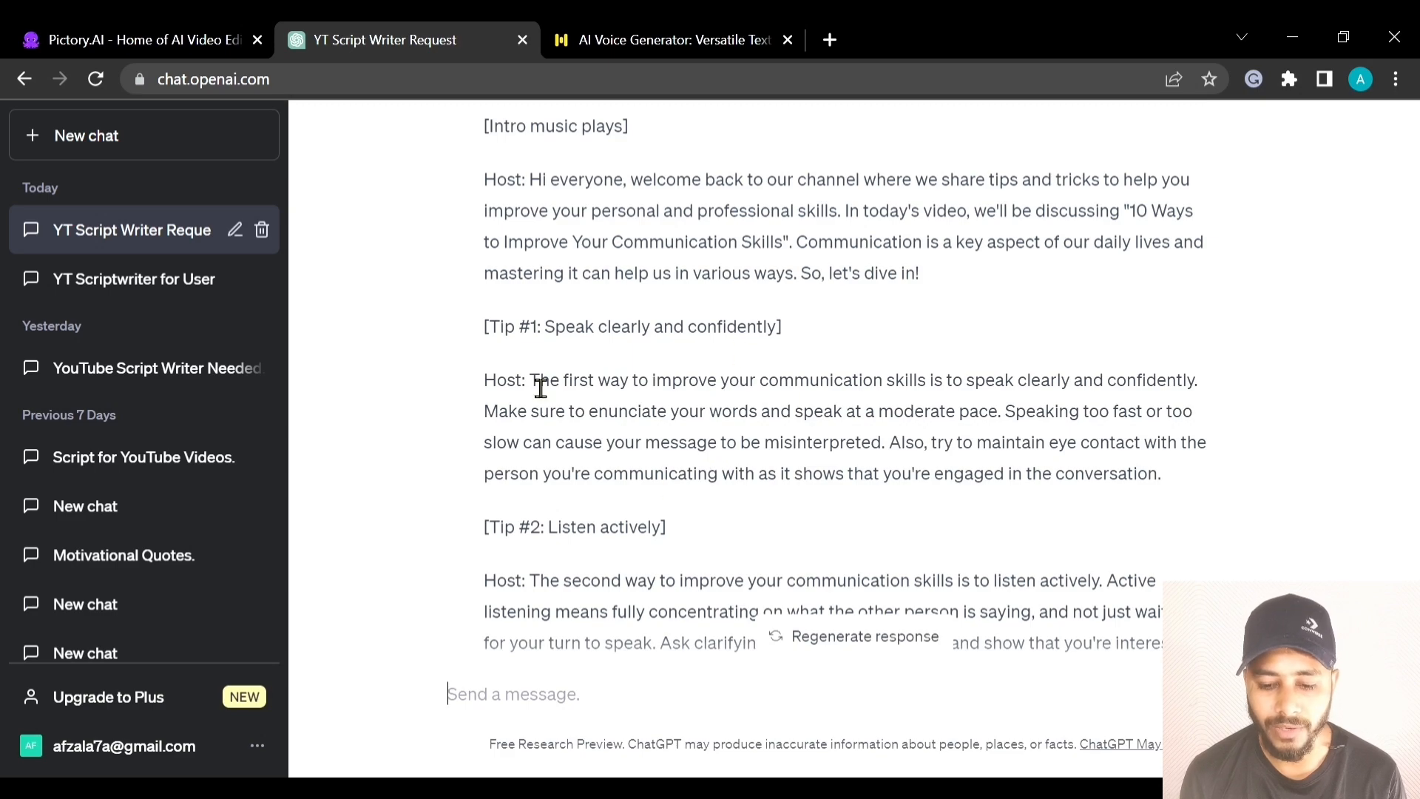
Send the follow-up prompt "Can you elaborate the tip #1 in more detail".
scroll(562, 444, "down", 8)
scroll(557, 464, "down", 10)
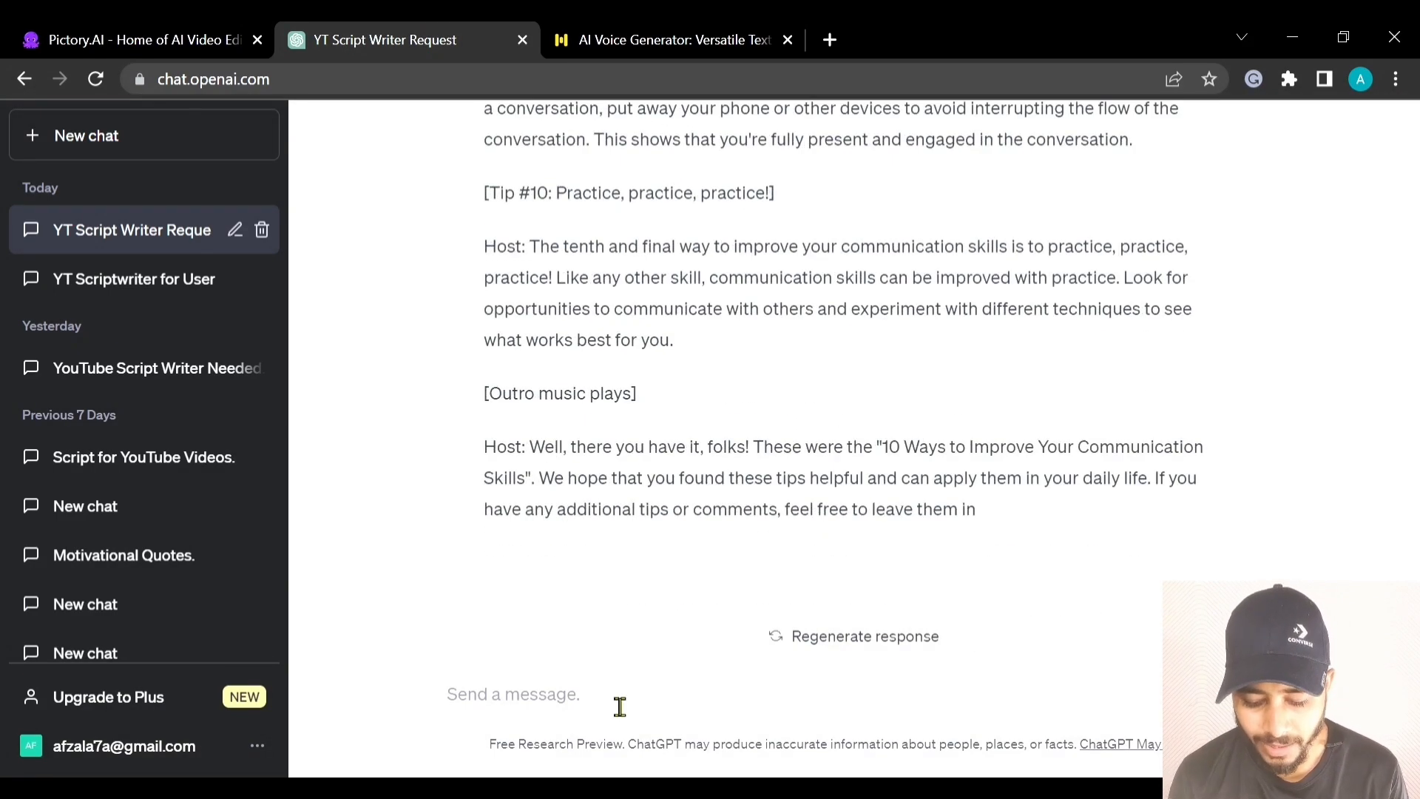
type("Can")
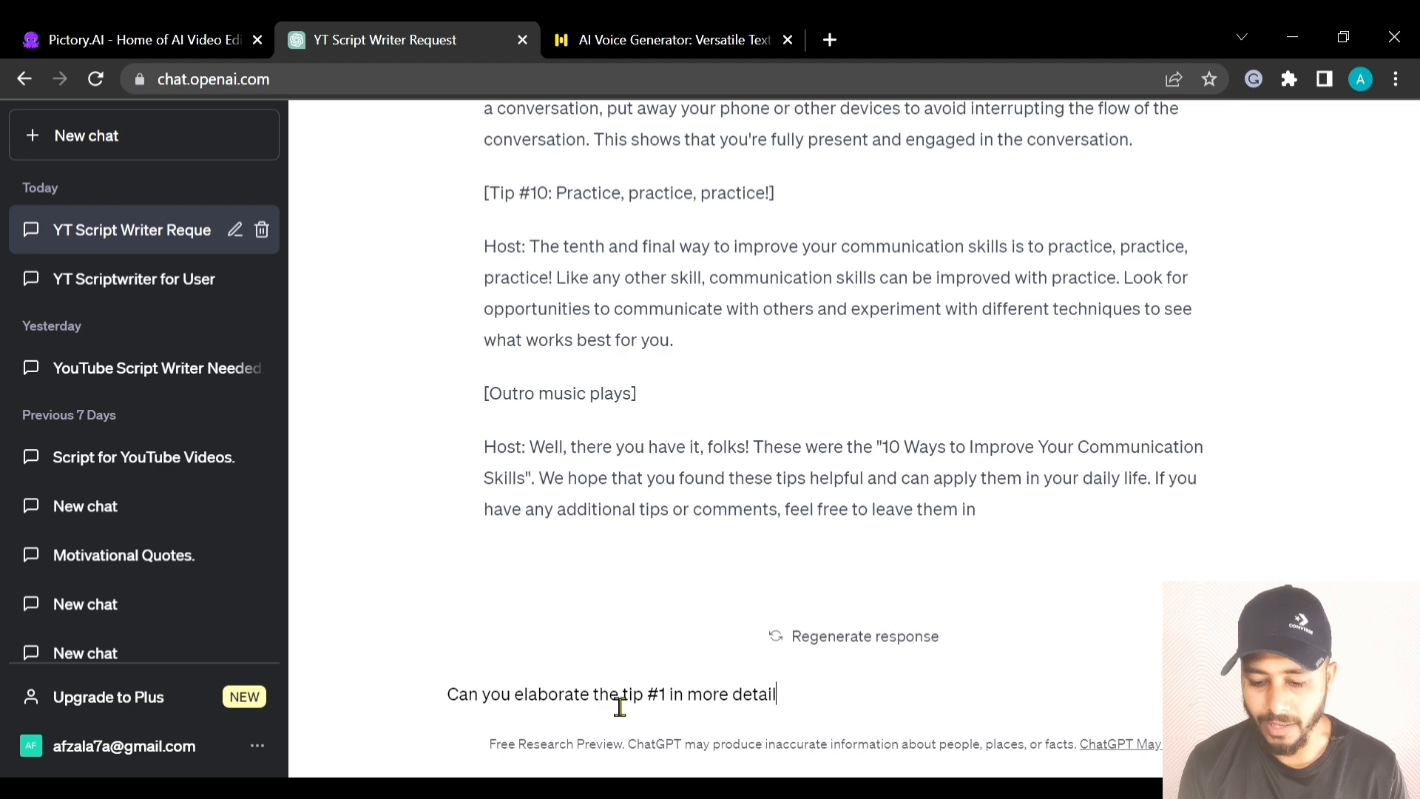
key("Return")
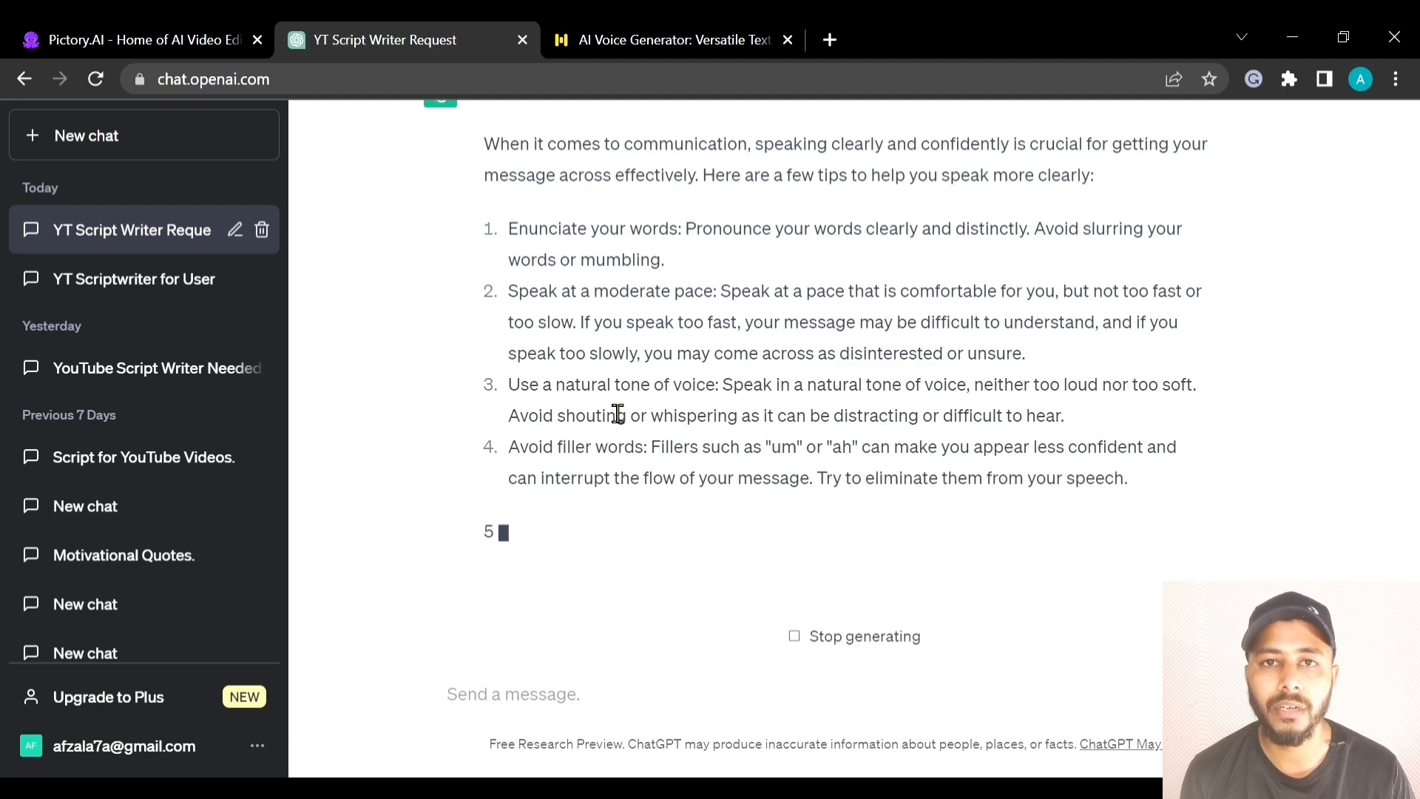
Review the elaborated answer for tip #1 and compare it with the other tips in the original script.
scroll(619, 429, "up", 3)
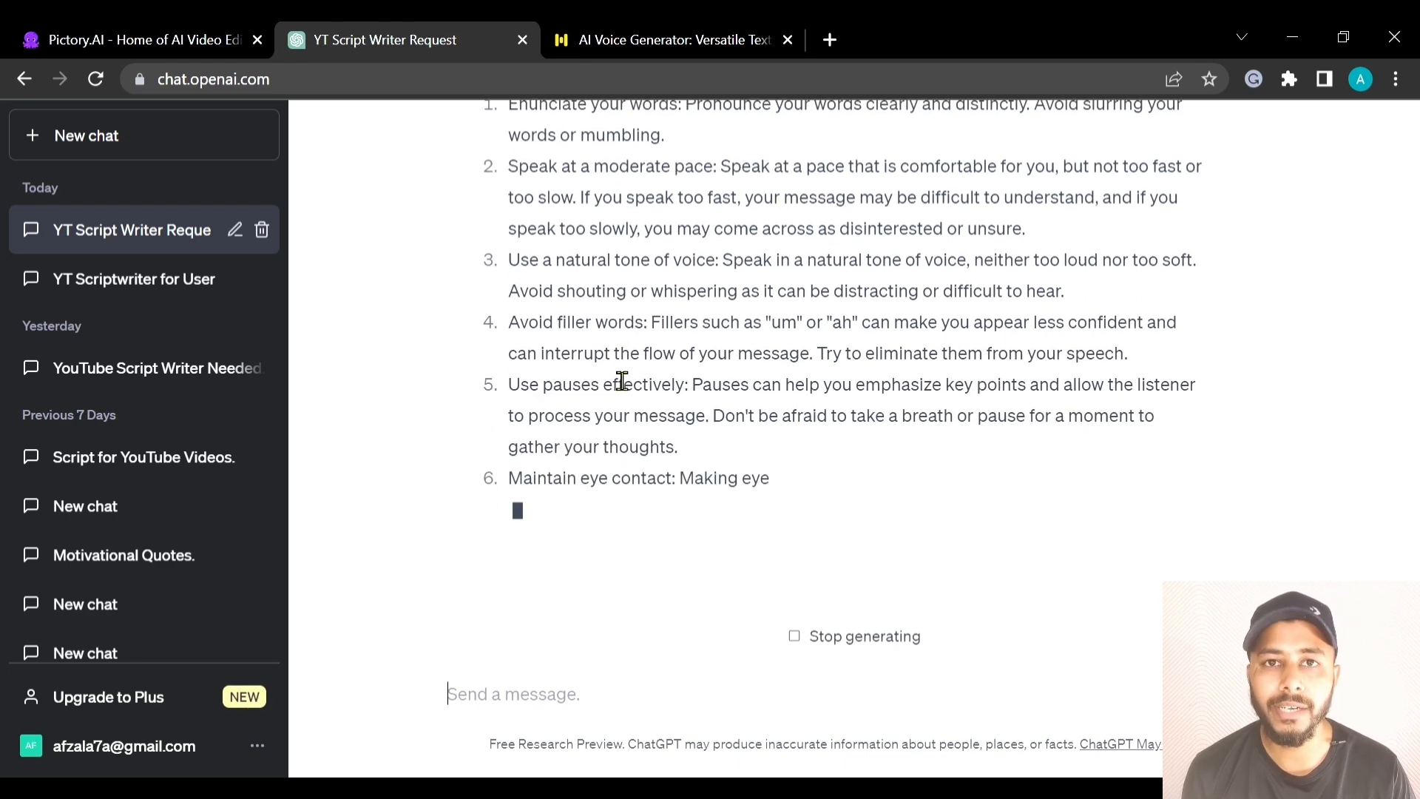
scroll(629, 375, "up", 4)
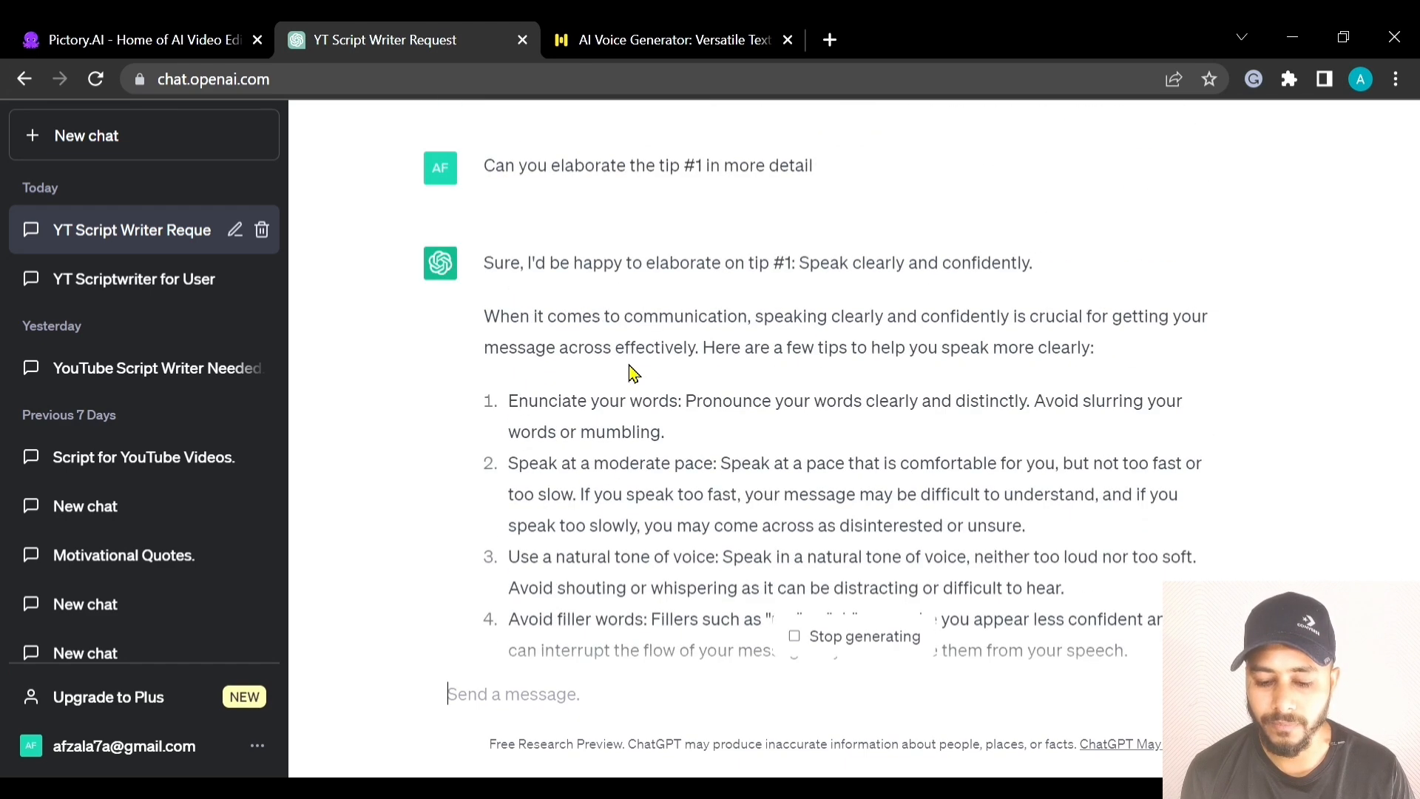
scroll(628, 375, "down", 2)
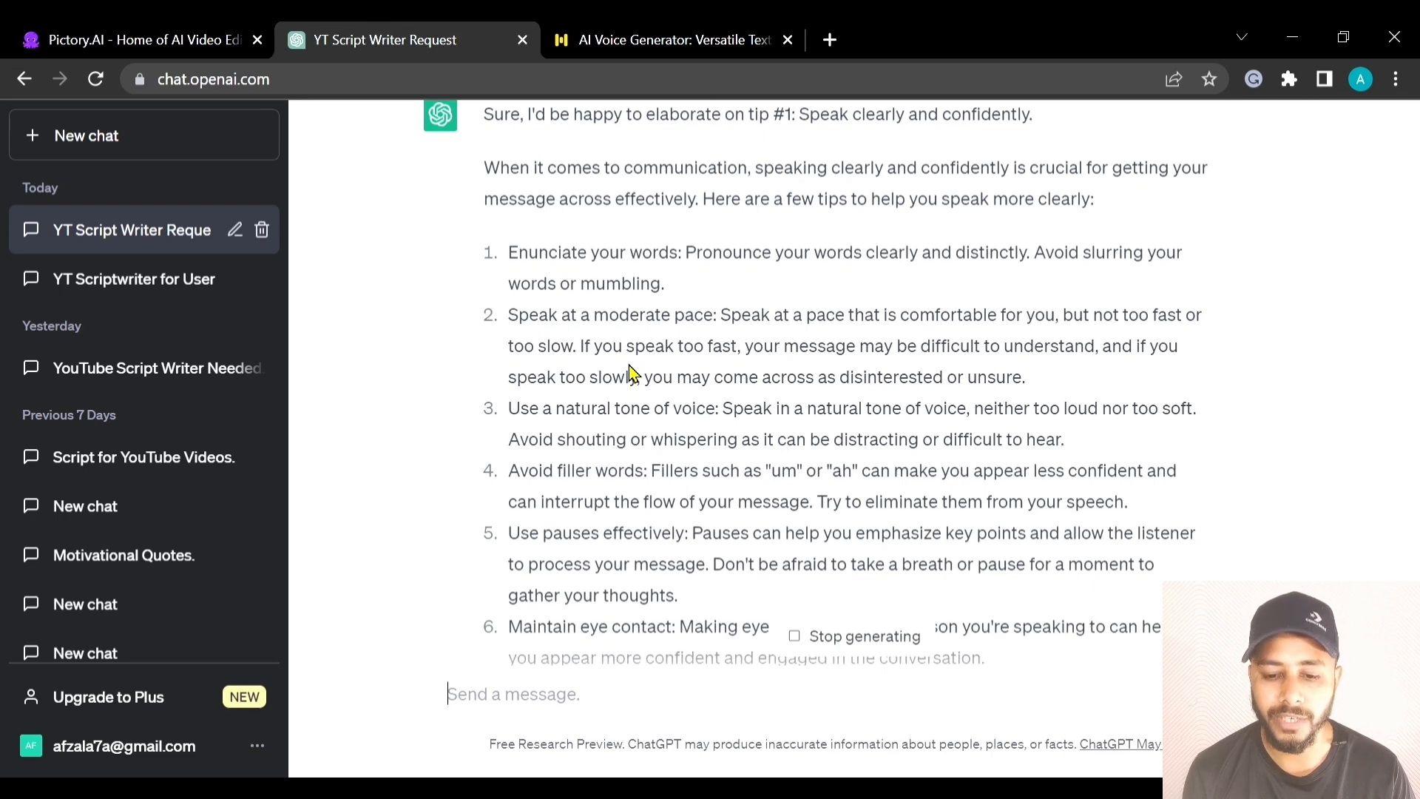
scroll(622, 350, "down", 3)
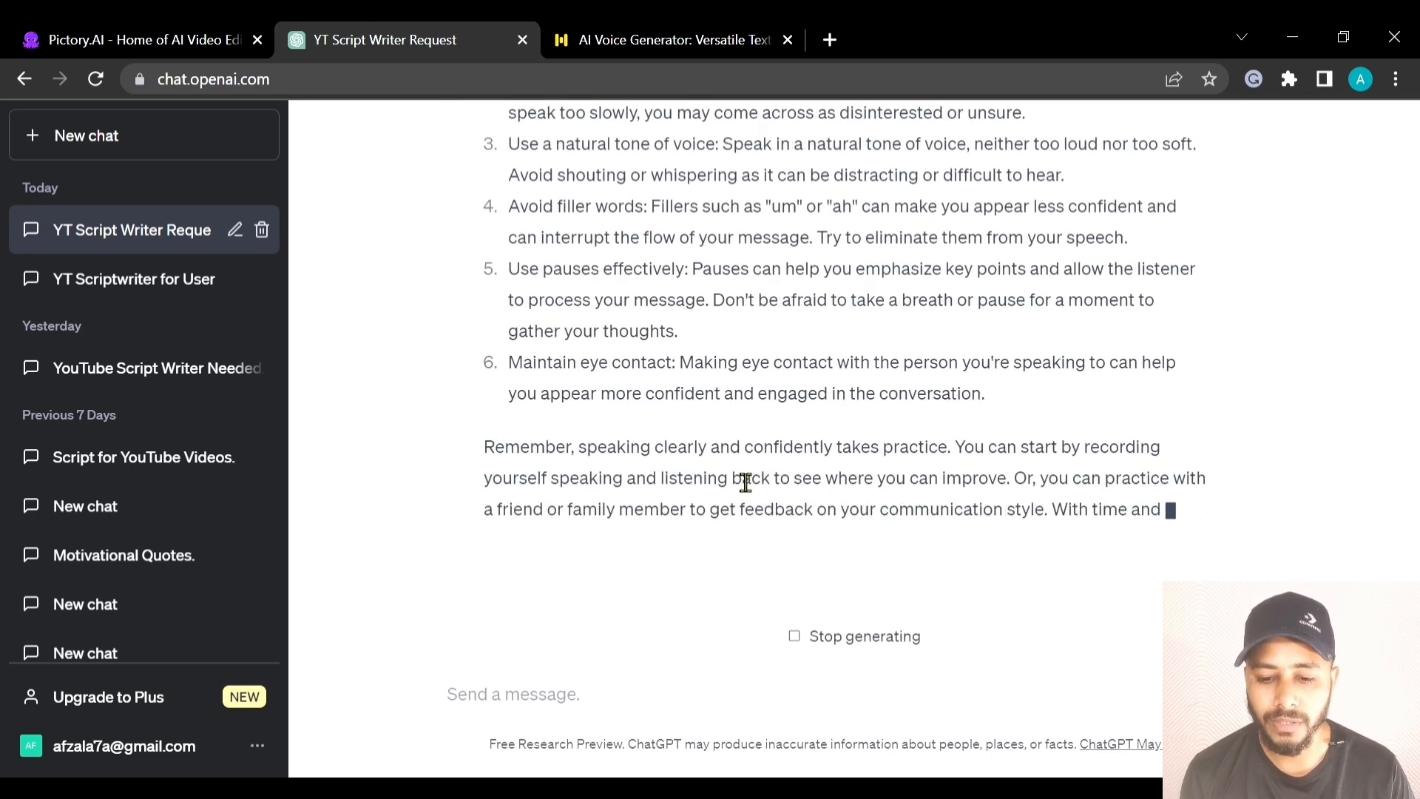
scroll(702, 473, "up", 5)
scroll(692, 466, "up", 5)
scroll(651, 415, "down", 10)
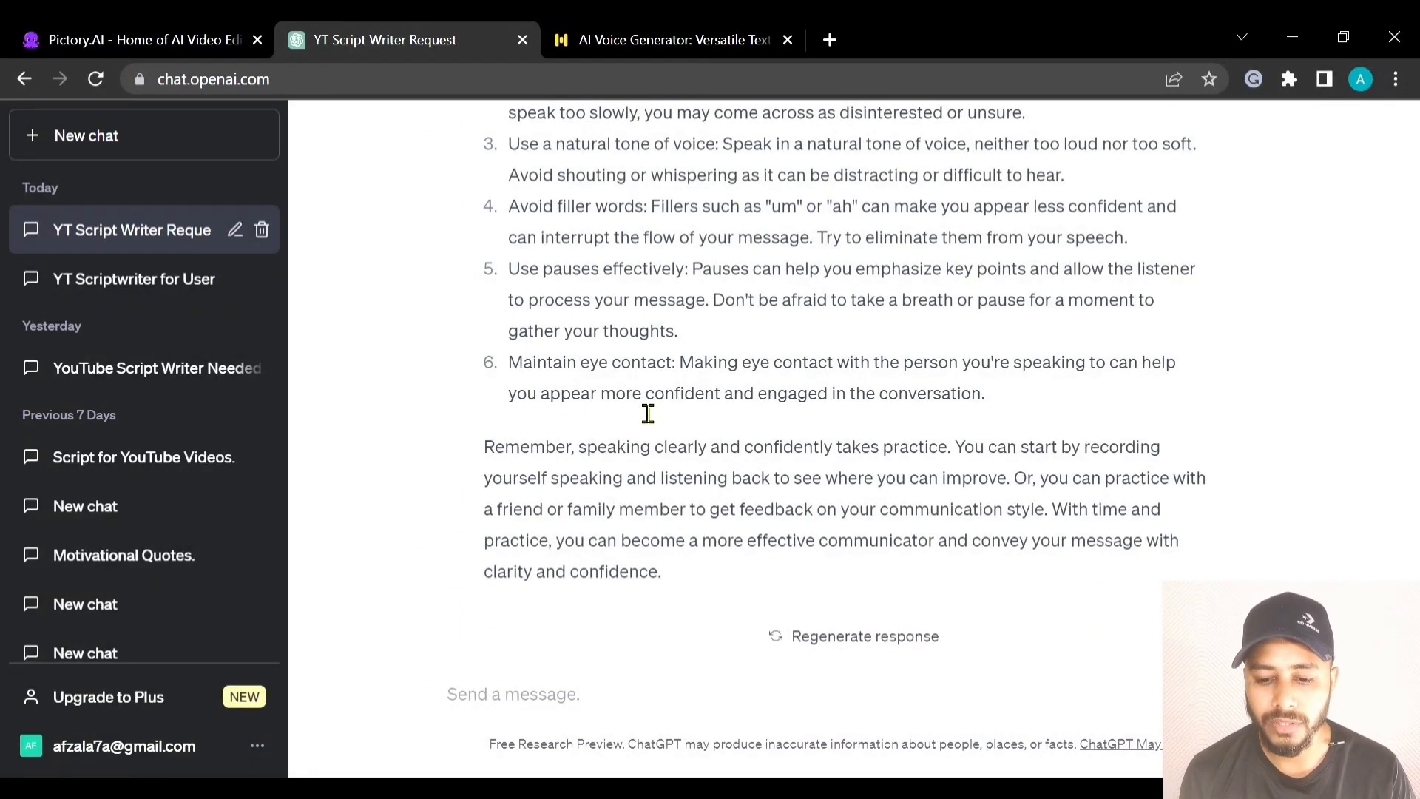
scroll(648, 413, "up", 4)
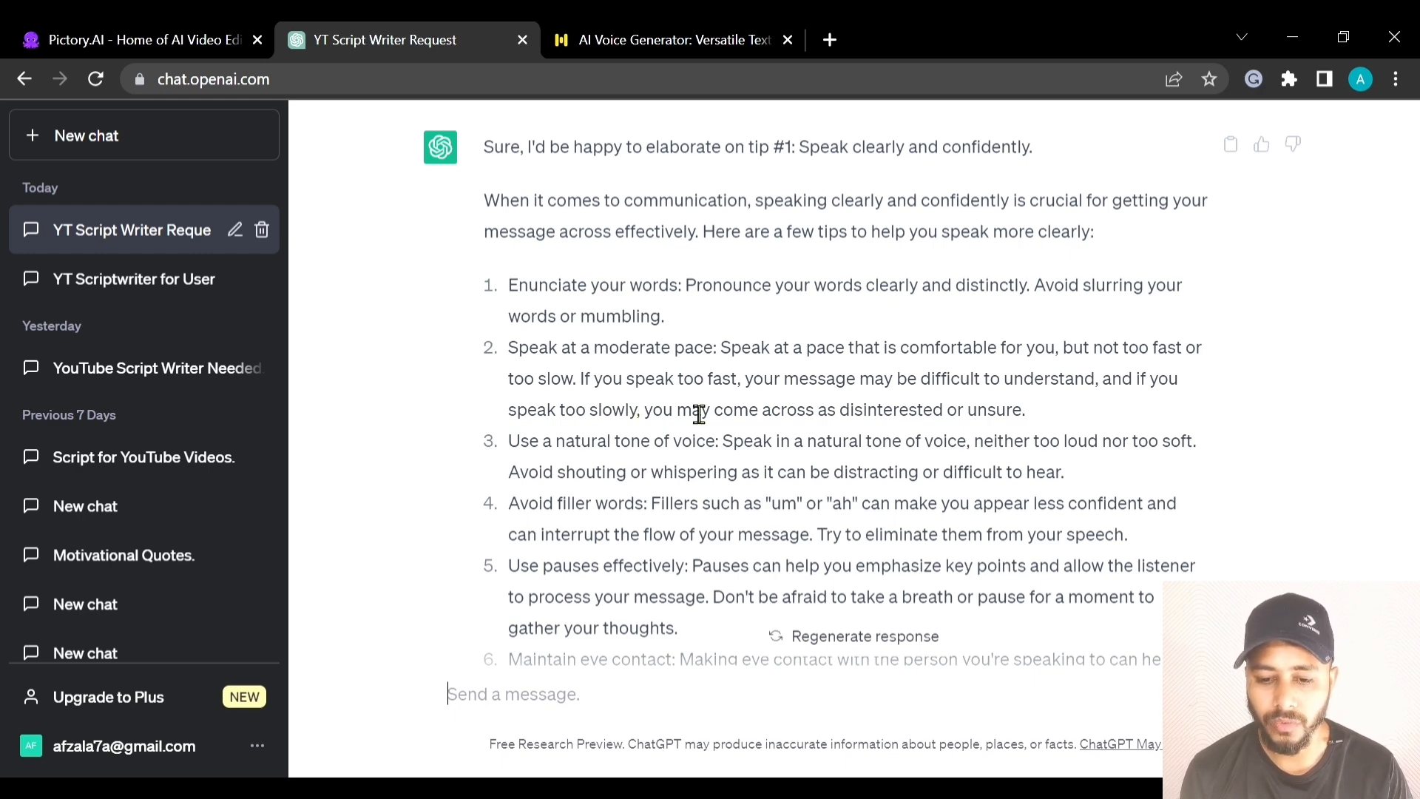
scroll(688, 411, "down", 2)
scroll(696, 412, "up", 6)
scroll(687, 407, "up", 8)
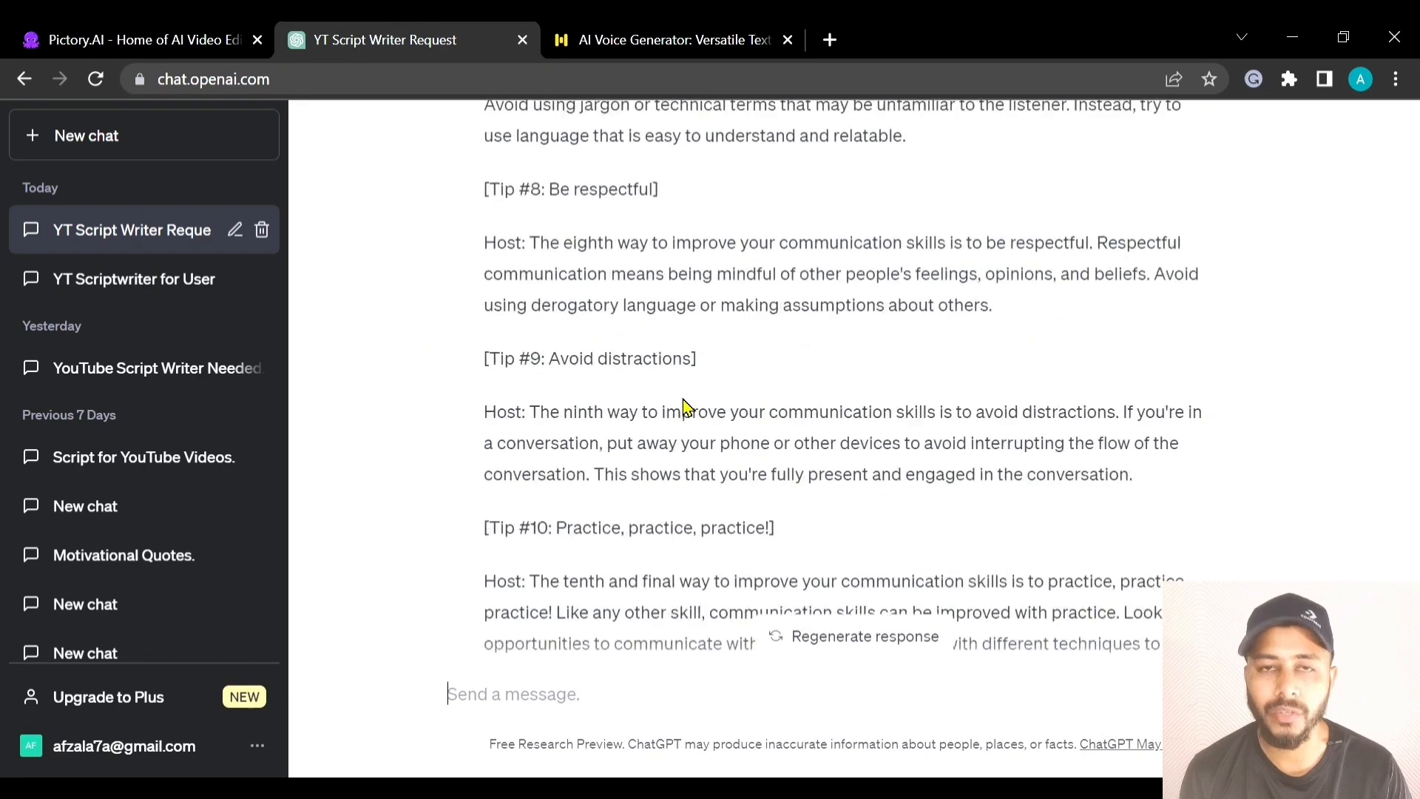
scroll(687, 407, "up", 4)
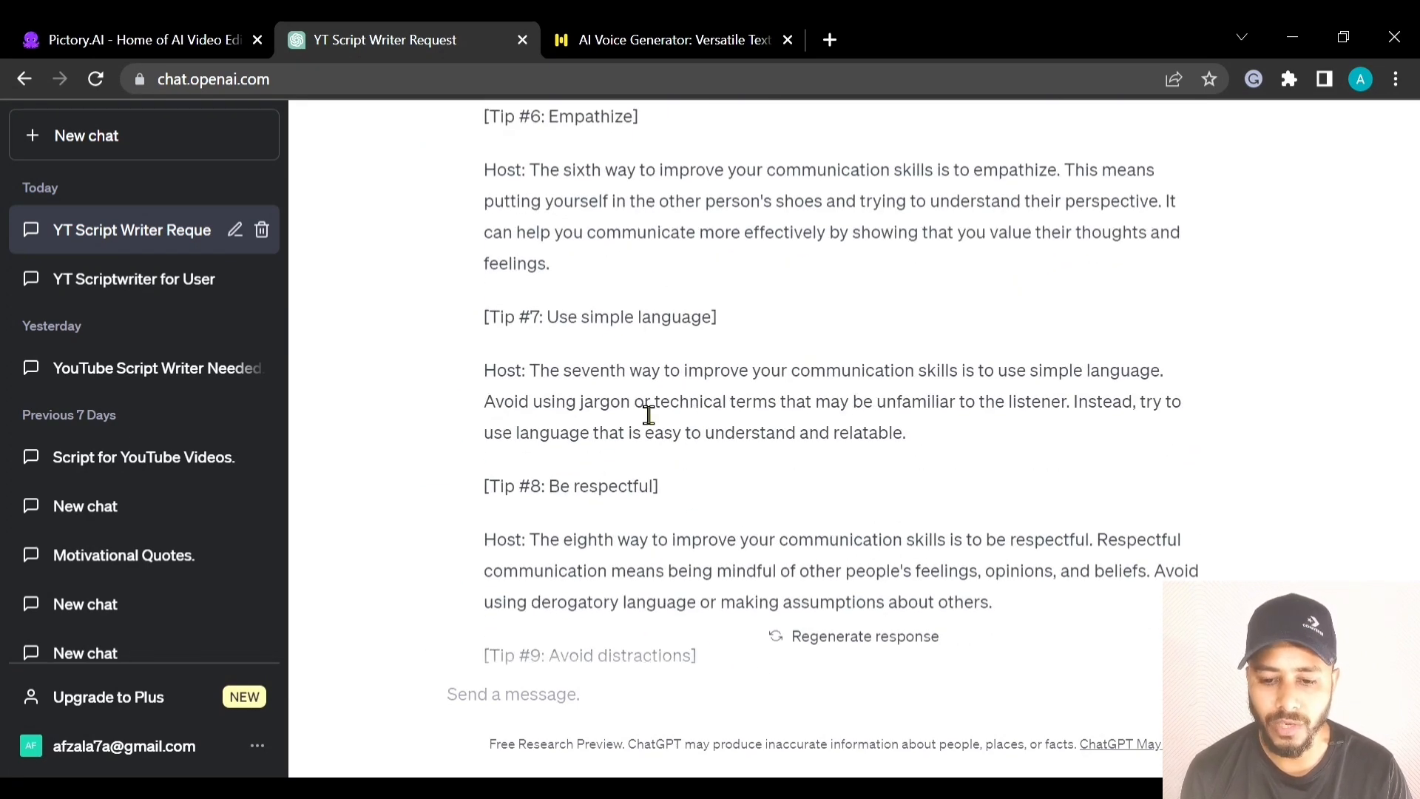
Copy ChatGPT's elaborated answer for tip #1, from "When it comes to communication" to the end, and paste it into the Pictory script editor.
scroll(649, 414, "up", 15)
scroll(649, 414, "down", 10)
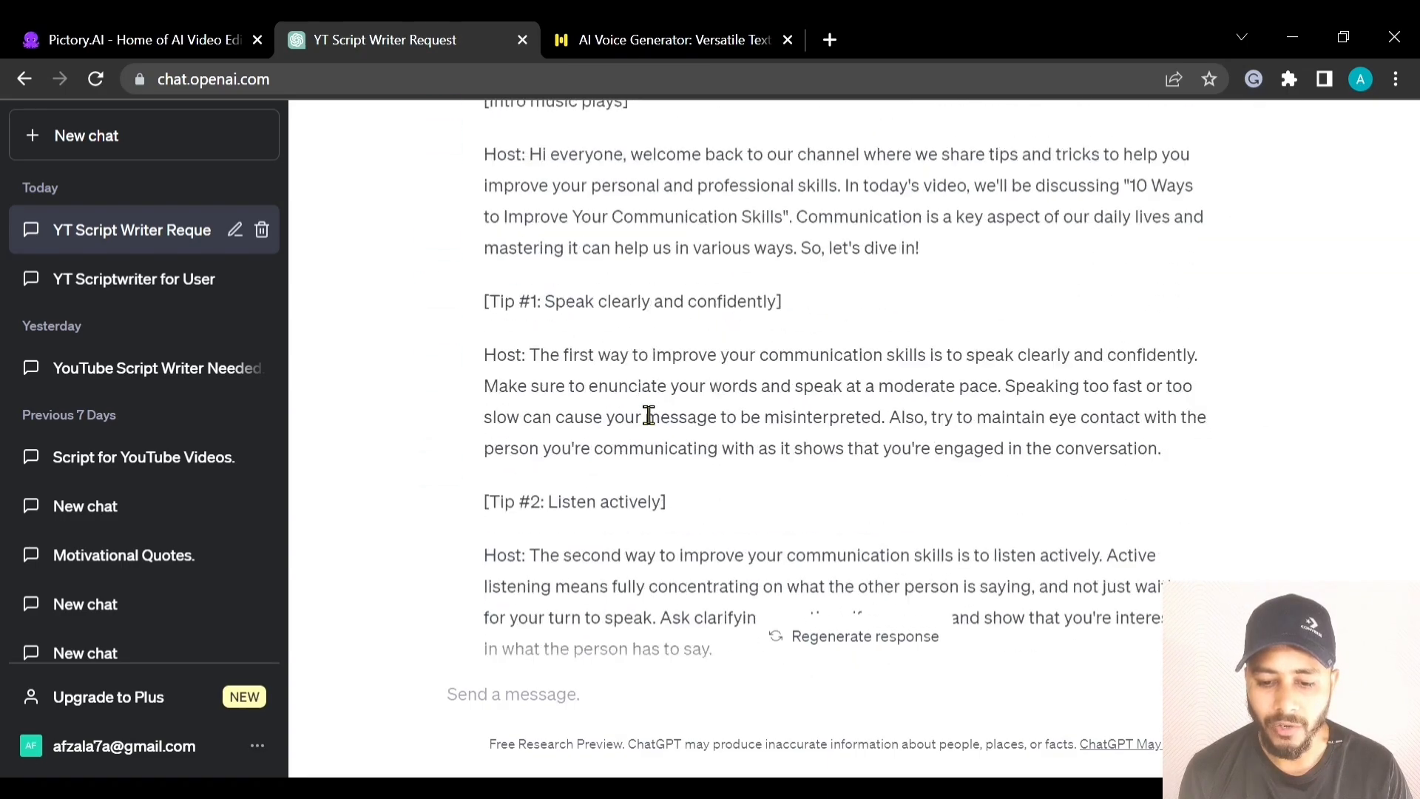
scroll(649, 414, "down", 18)
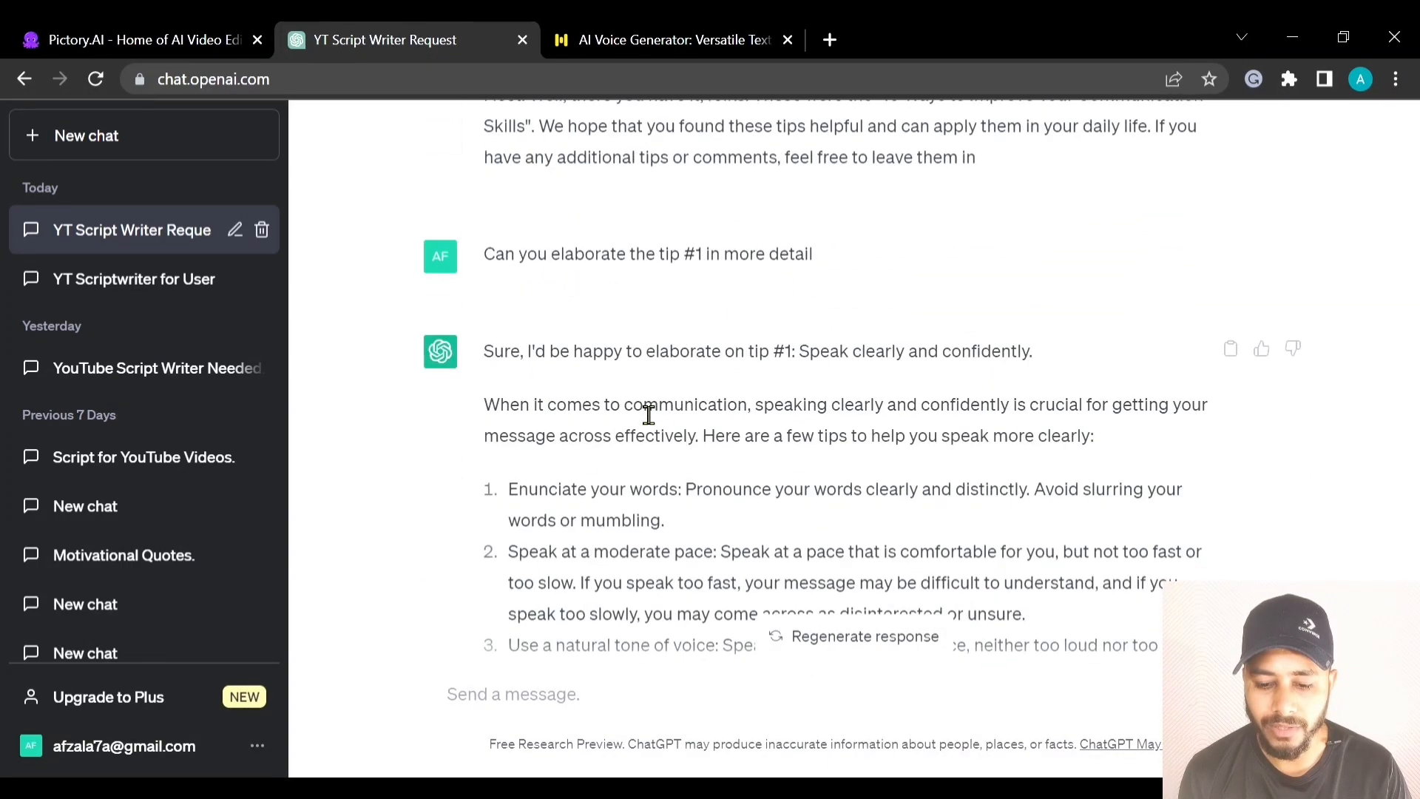
scroll(648, 414, "down", 3)
scroll(633, 403, "up", 2)
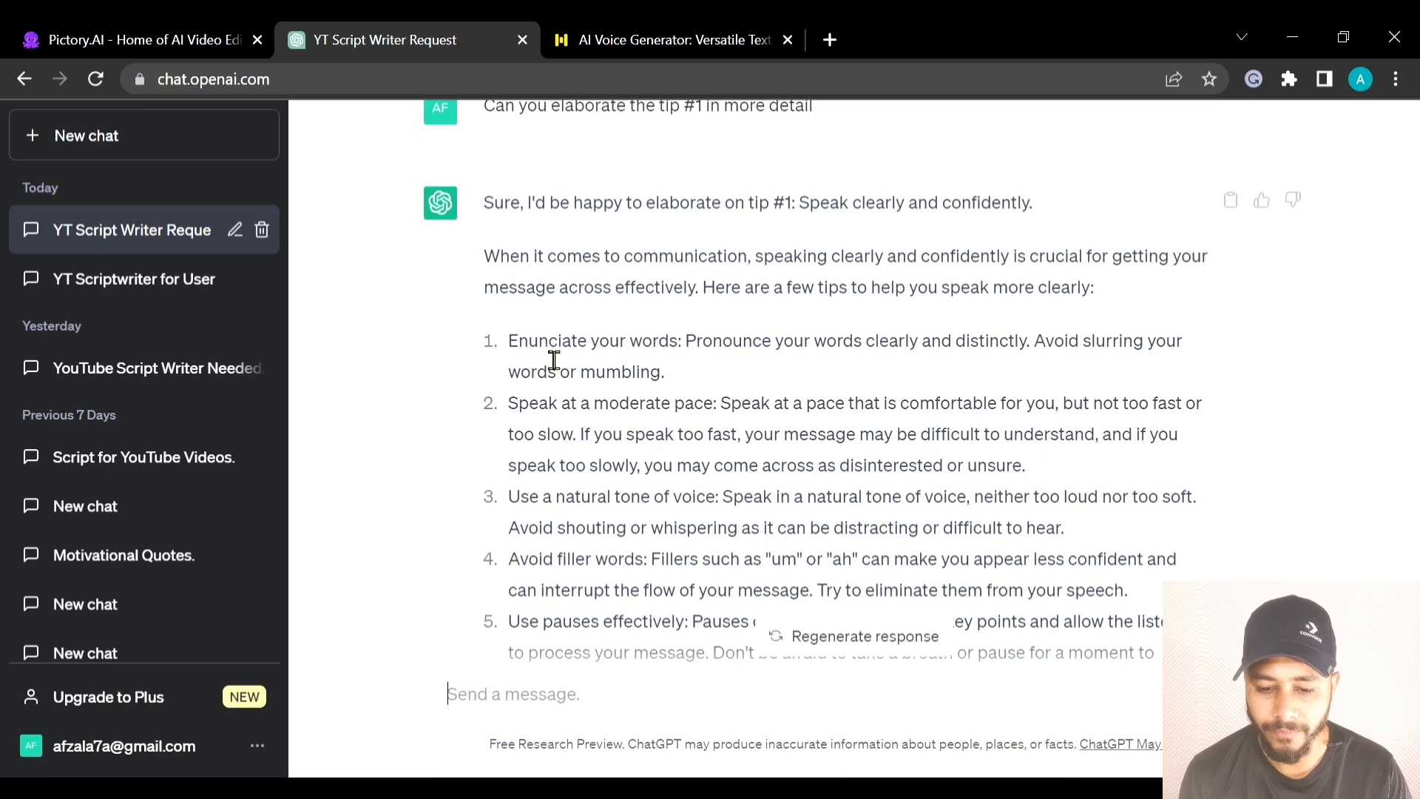
left_click_drag(502, 276, 663, 627)
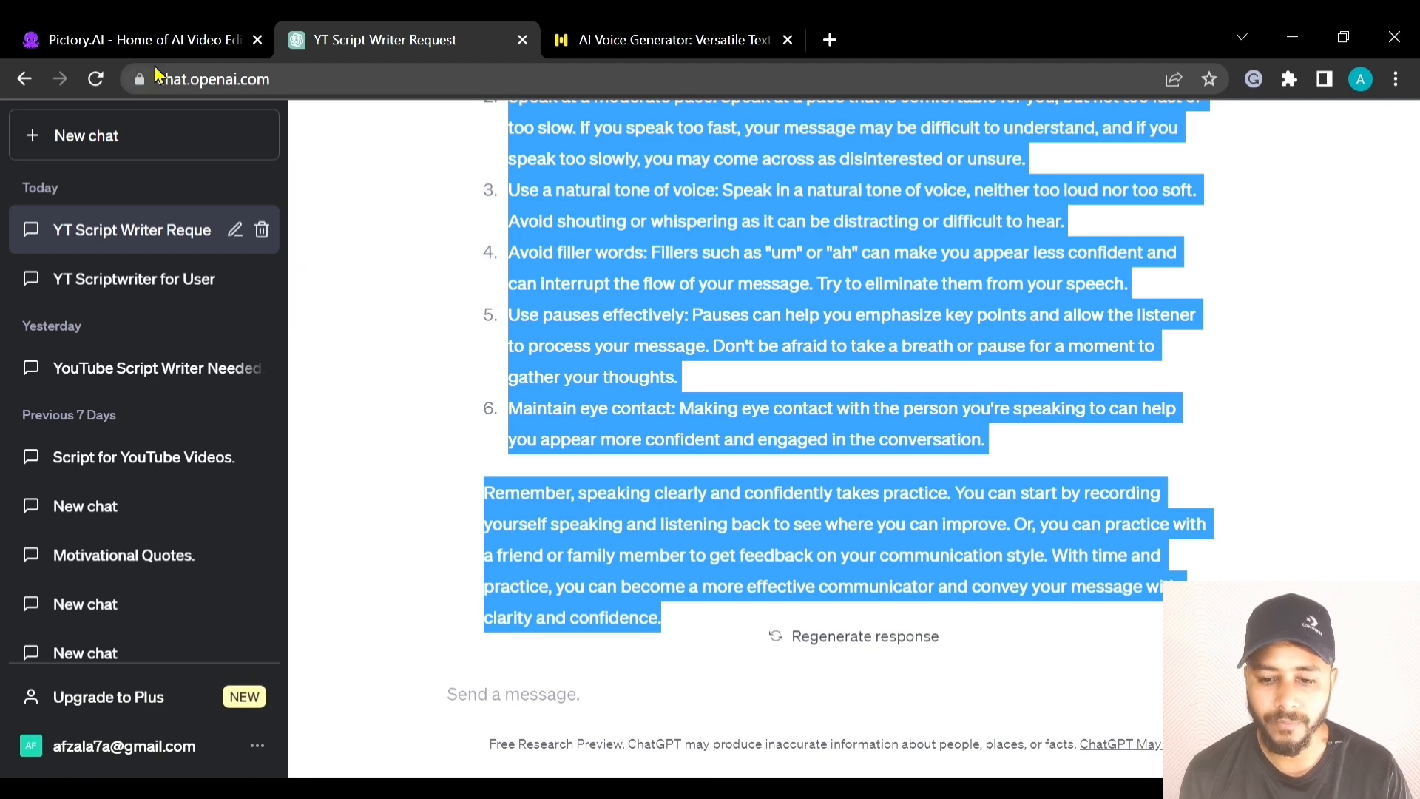
left_click(141, 40)
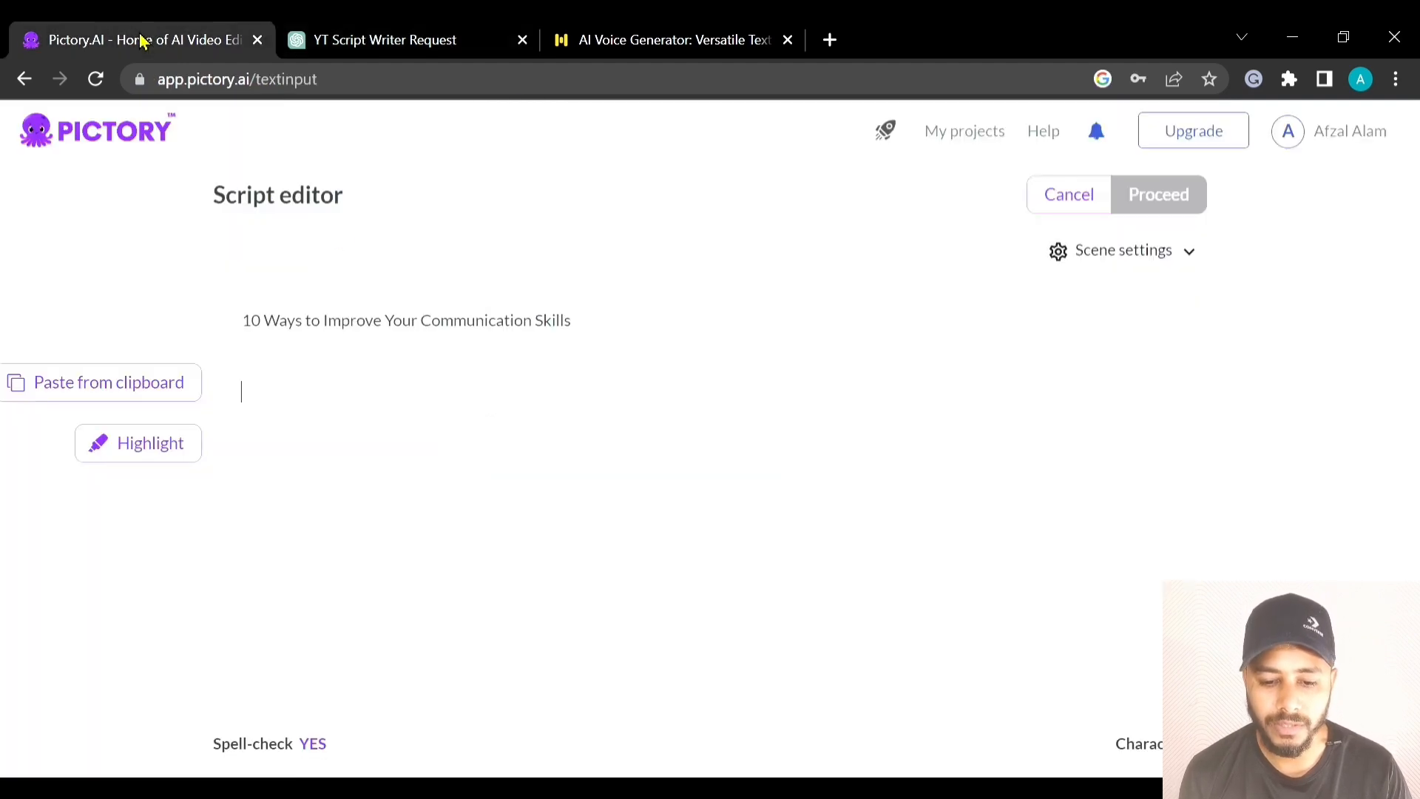
left_click(369, 390)
type("When it comes to communication, speaking clearly and confidently is crucial for getting your message across effectively. Here are a few tips to help you speak more clearly: Enunciate your words: Pronounce your words clearly and distinctly. Avoid slurring your words or mumbling. Speak at a moderate pace: Speak at a pace that is comfortable for you, but not too fast or too slow. If you speak too fast, your message may be difficult to understand, and if you speak too slowly, you may come across as disinterested or unsure. Use a natural tone of voice: Speak in a natural tone of voice, neither too loud nor too soft. Avoid shouting or whispering as it can be distracting or difficult to hear. Avoid filler words: Fillers such as \"um\" or \"ah\" can make you appear less confident and can interrupt the flow of your message. Try to eliminate them from your speech. Use pauses effectively: Pauses can help you emphasize key points and allow the listener to process your message. Don't be afraid to take a breath or pause for a moment to gather your thoughts. Maintain eye contact: Making eye contact with the person you're speaking to can help you appear more confident and engaged in the conversation. Remember, speaking clearly and confidently takes practice. You can start by recording yourself speaking and listening back to see where you can improve. Or, you can practice with a friend or family member to get feedback on your communication style. With time and practice, you can become a more effective communicator and convey your message with clarity and confidence.")
Split the script's opening so that "Here are a few tips", "Enunciate your words" and "Avoid slurring your words" each start a separate paragraph.
scroll(473, 444, "up", 5)
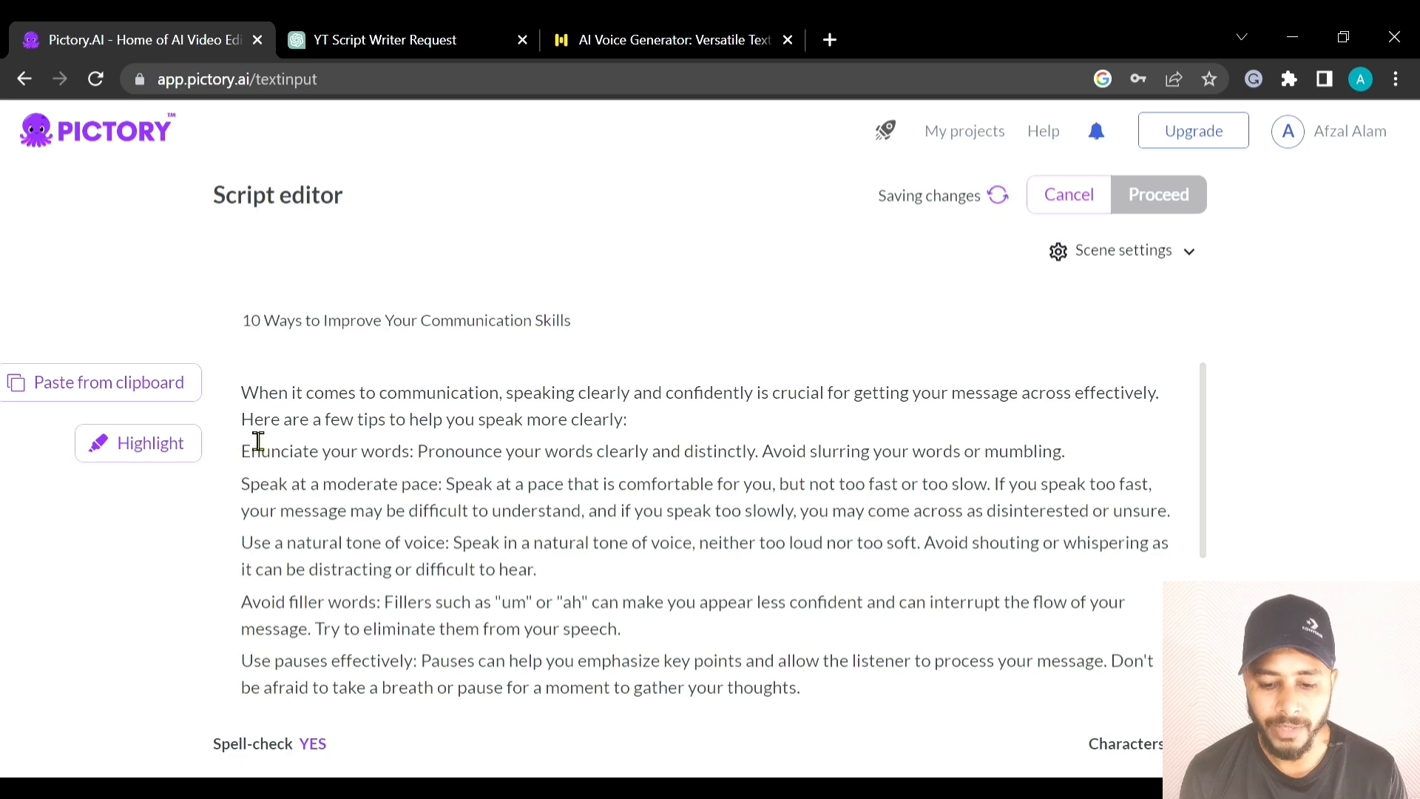
key("Return")
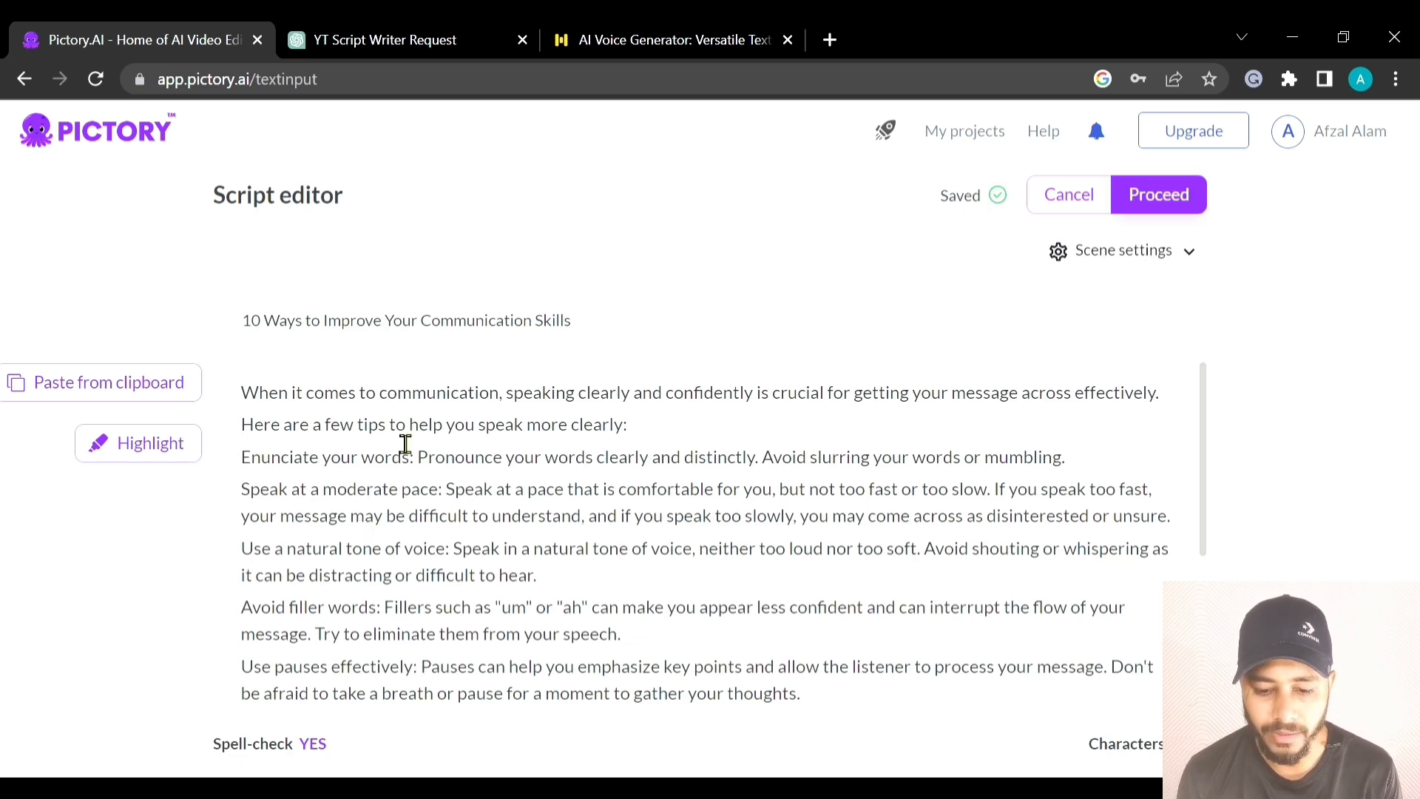
scroll(404, 445, "down", 3)
key("Return")
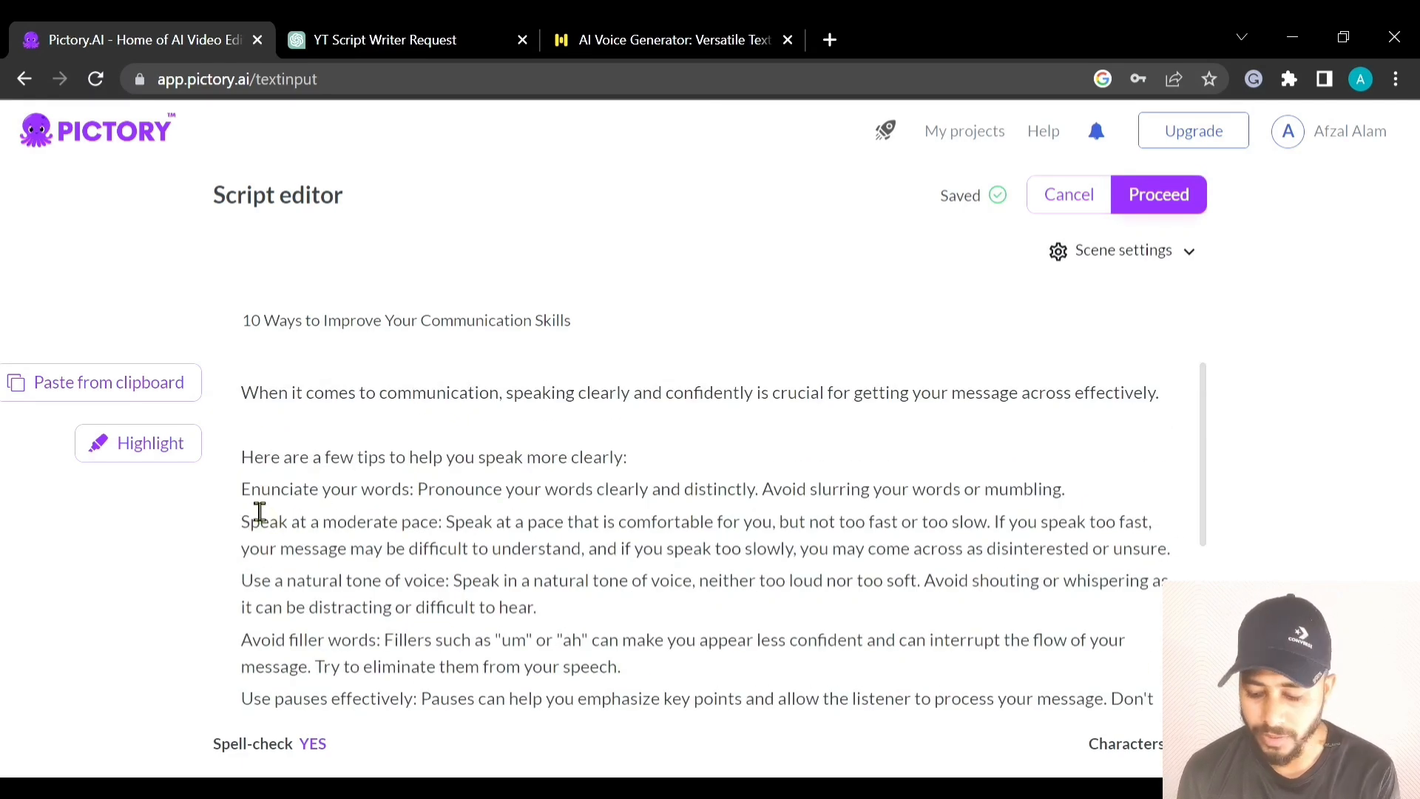
key("Return")
left_click(764, 524)
key("Return")
scroll(843, 501, "down", 2)
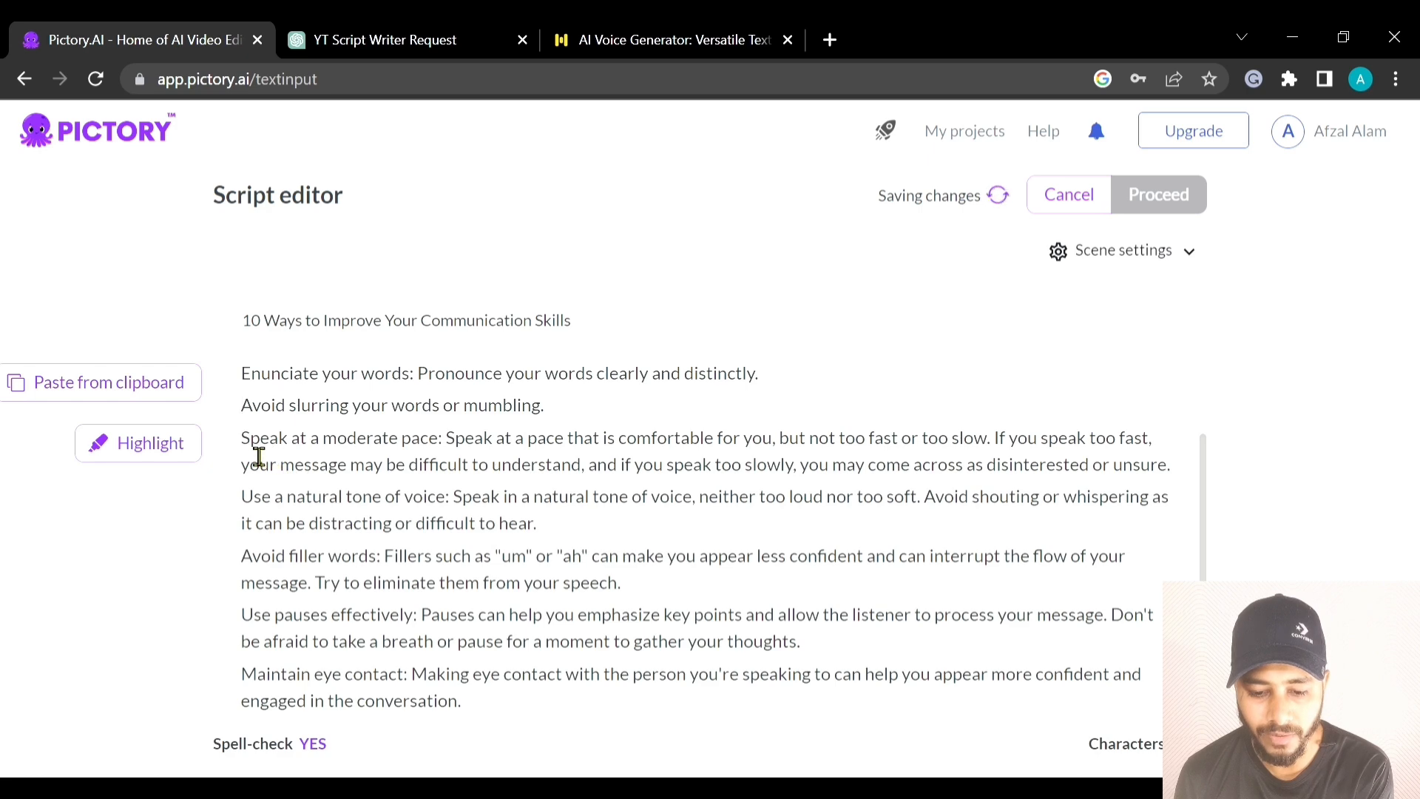
Separate the "Speak at a moderate pace" tip and its "If you speak too fast" sentence into paragraphs with blank lines before them.
key("Return")
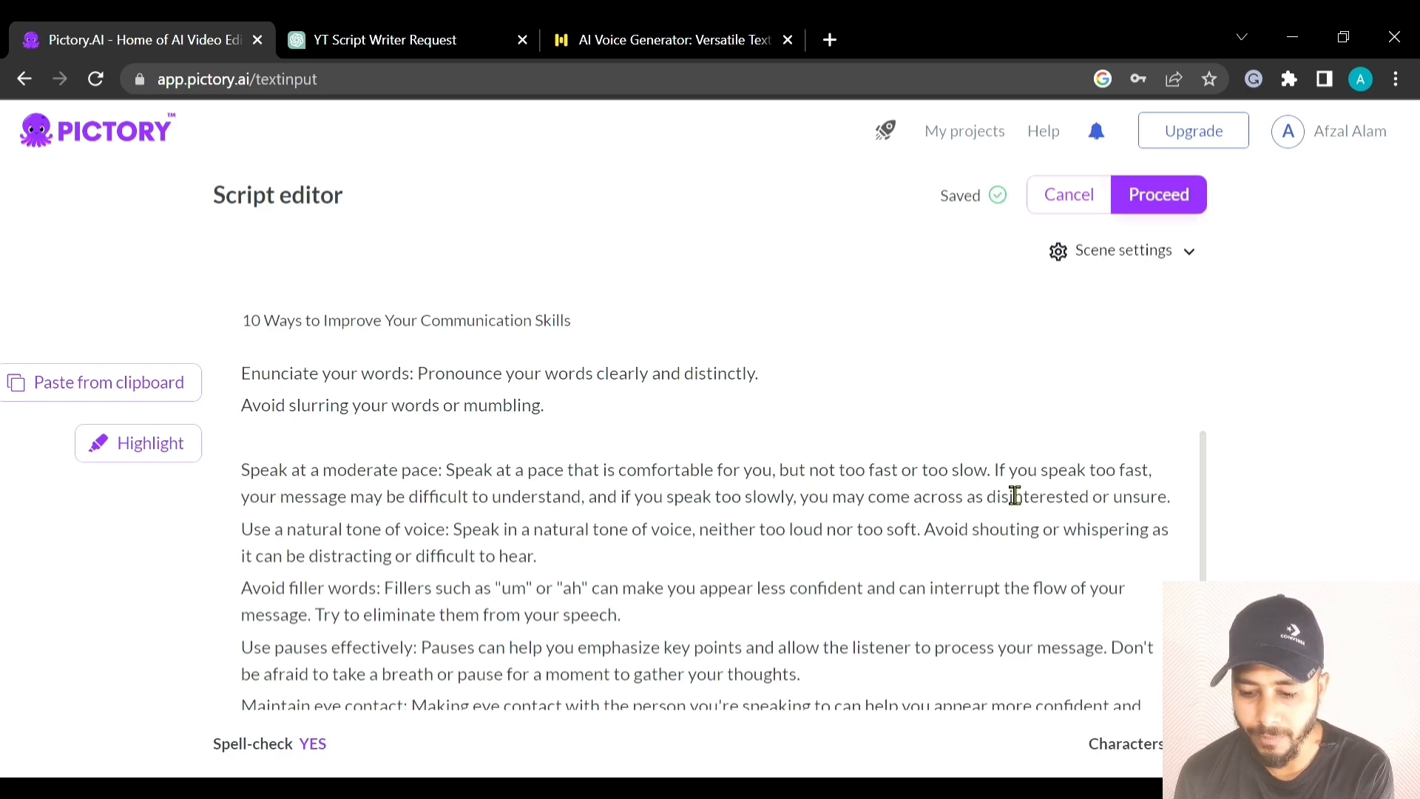
left_click(996, 472)
key("Return")
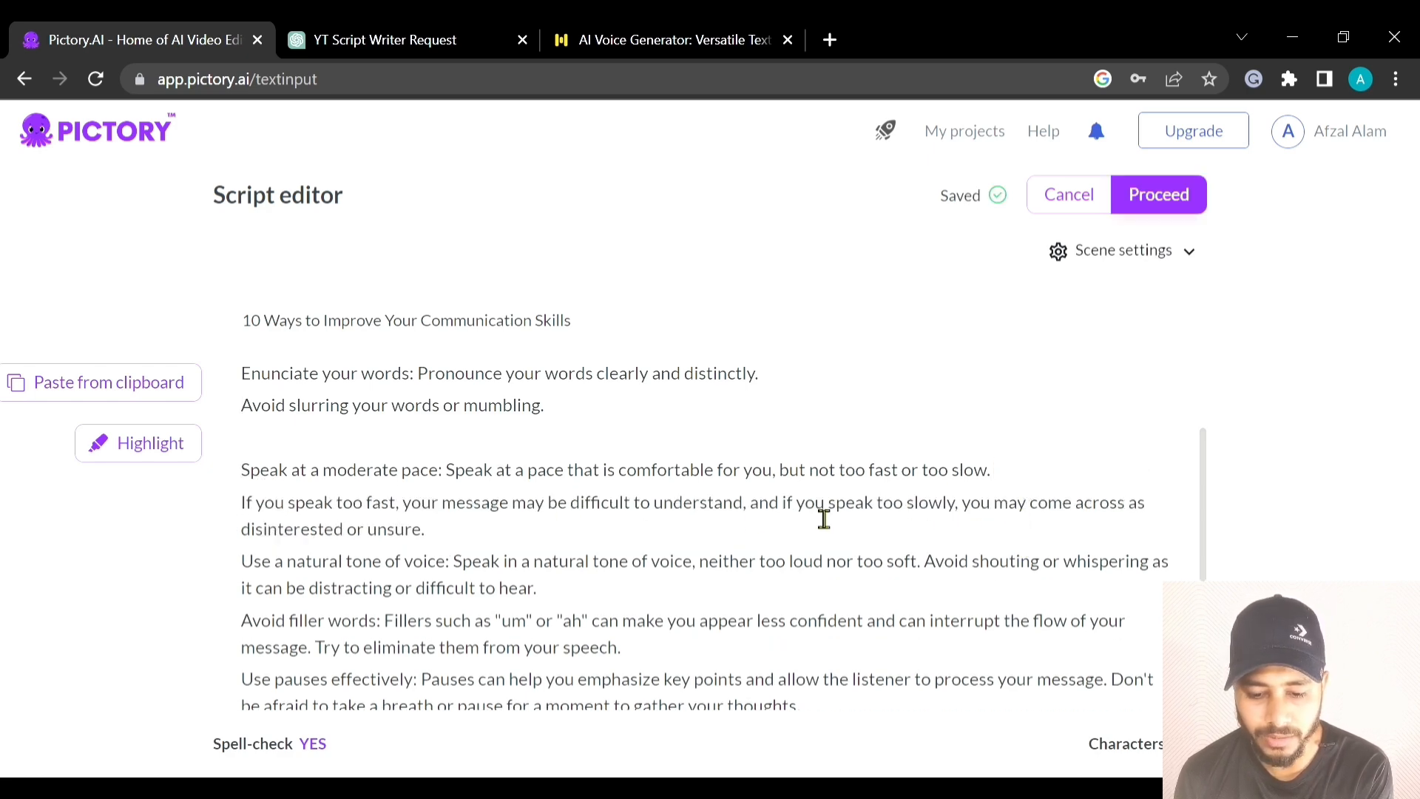
key("Return")
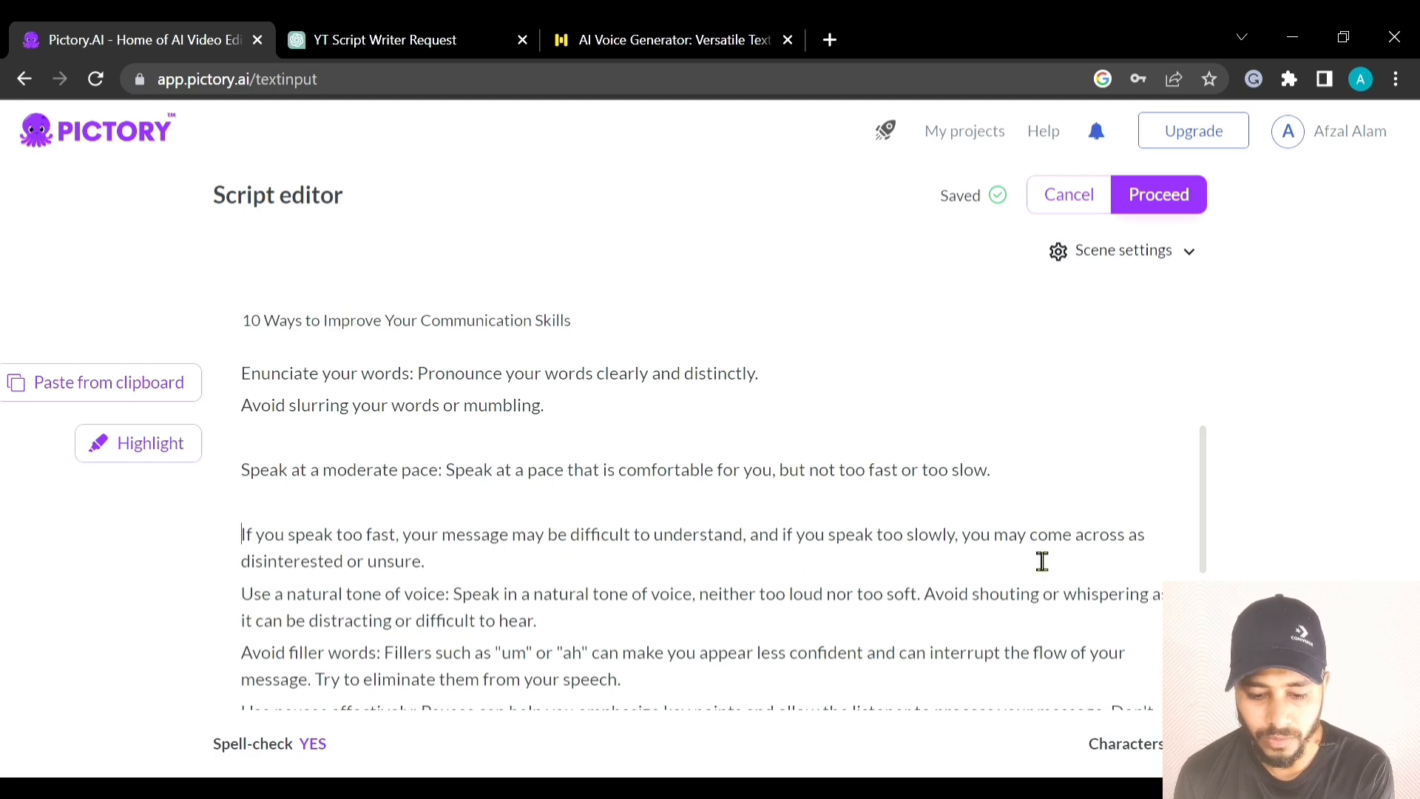
Separate the "Use a natural tone of voice" tip and its "Avoid shouting or whispering" sentence into paragraphs with blank lines before them.
scroll(473, 577, "down", 2)
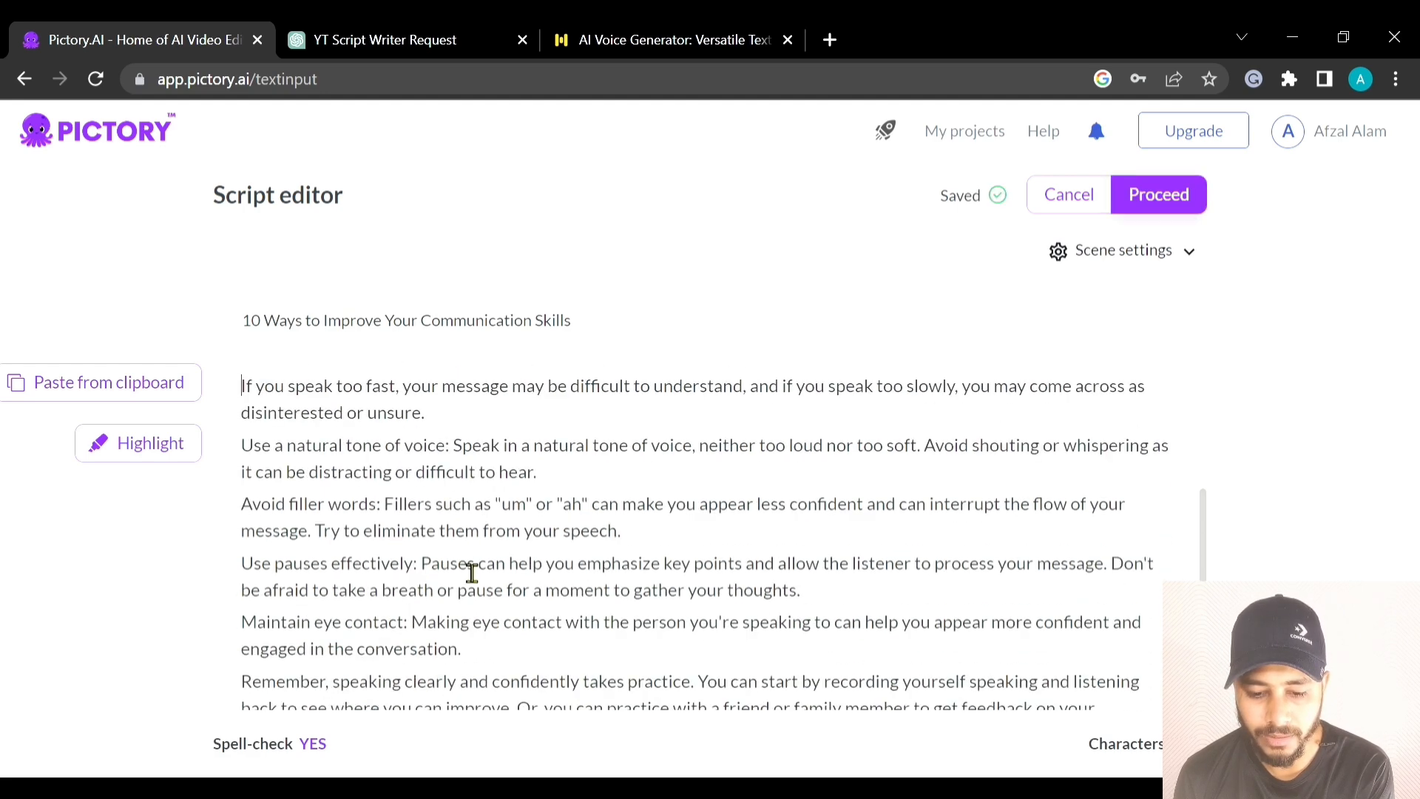
left_click(459, 436)
key("Return")
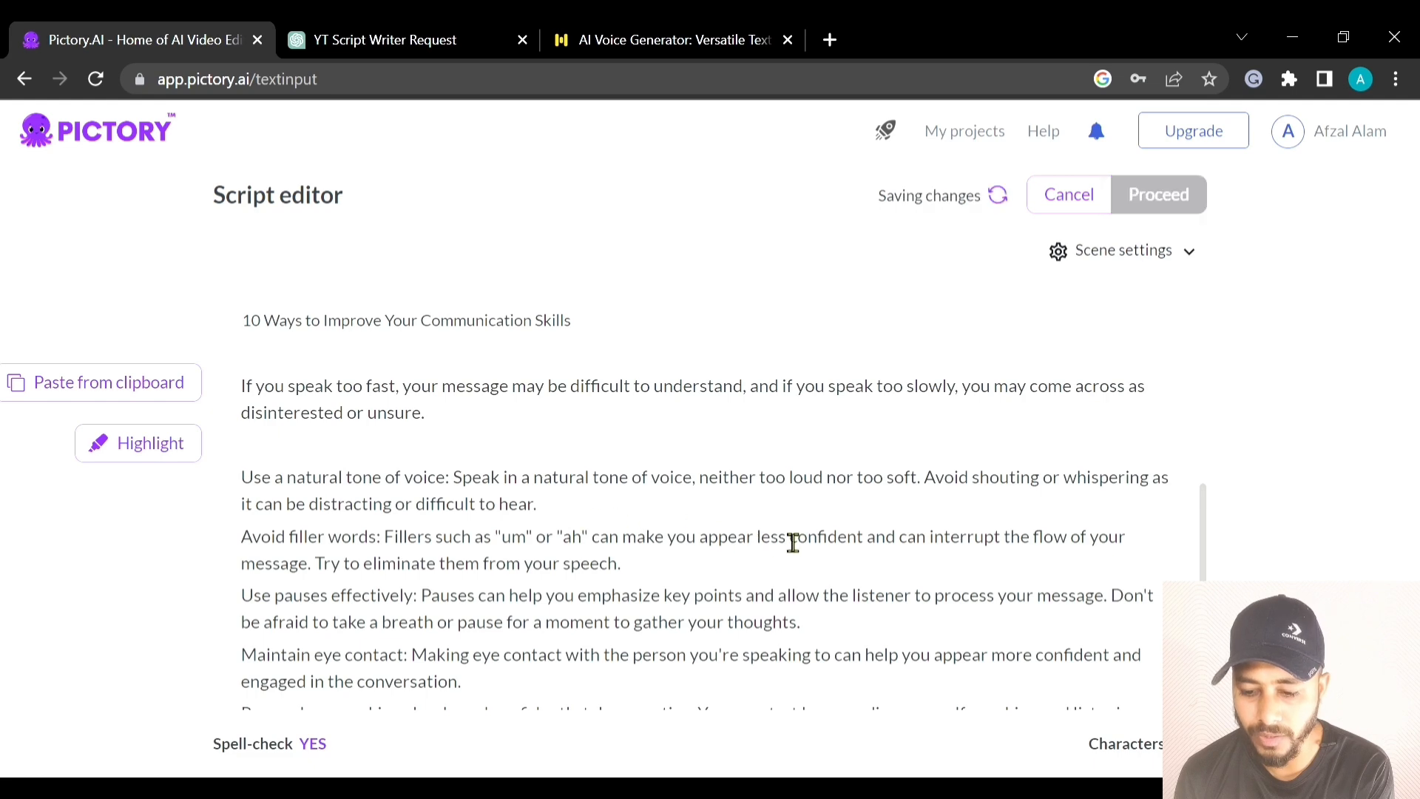
left_click(927, 480)
key("Return")
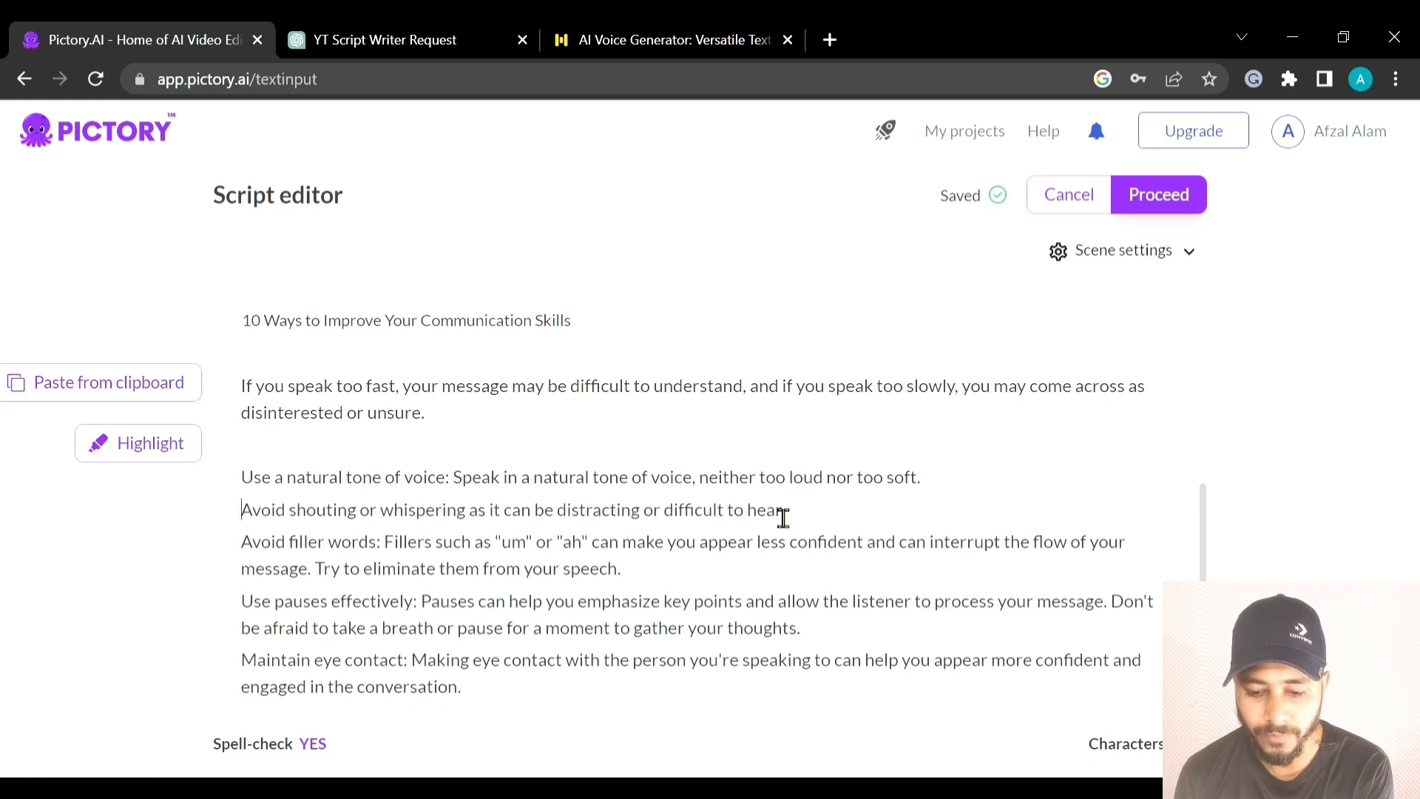
key("Return")
Add blank lines between the filler words, pauses and eye contact tips, and split the closing "Remember" paragraph into separate sentences.
scroll(807, 455, "down", 2)
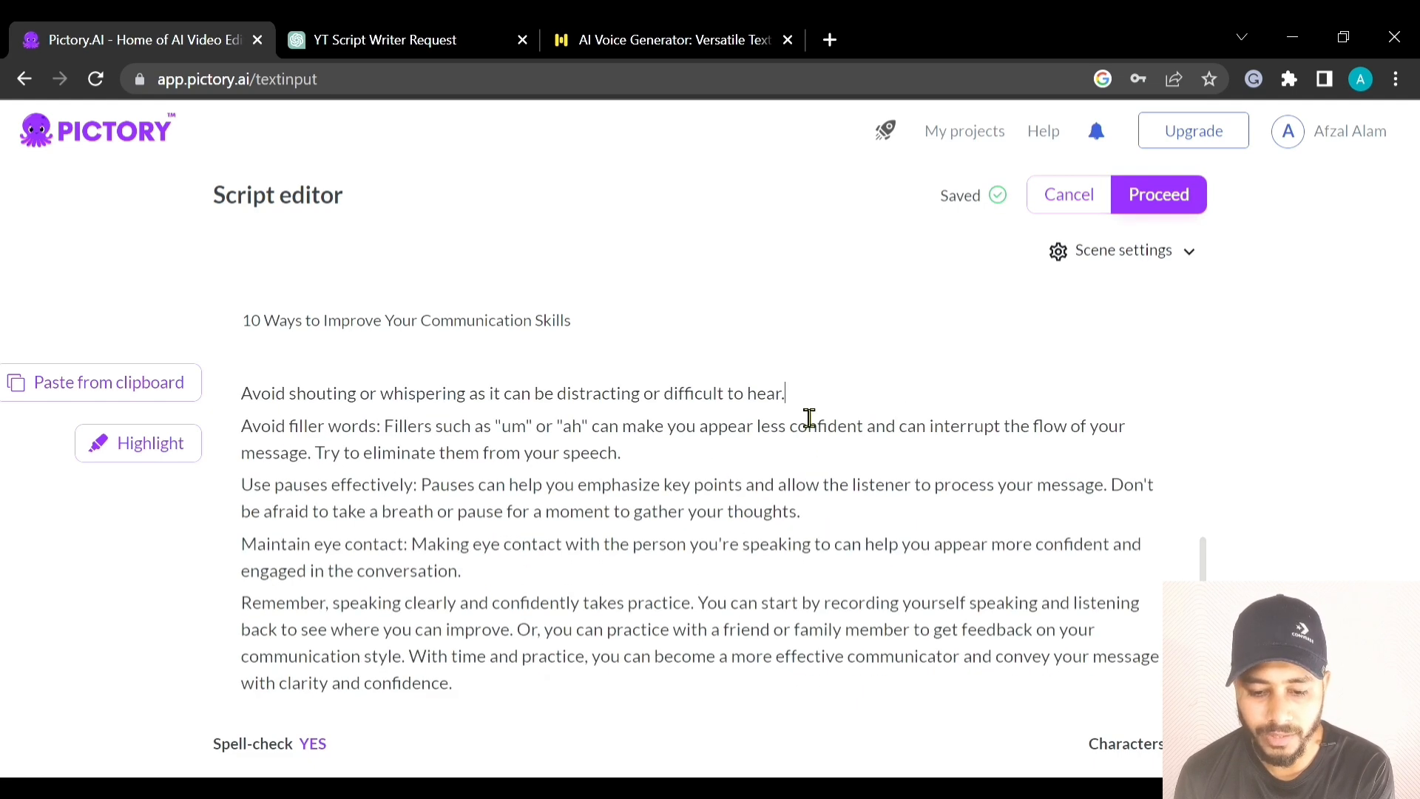
key("Return")
scroll(676, 461, "down", 2)
scroll(676, 458, "up", 2)
Check the script's spacing and move the "Don't be afraid to take a breath" sentence into its own paragraph.
scroll(739, 495, "up", 10)
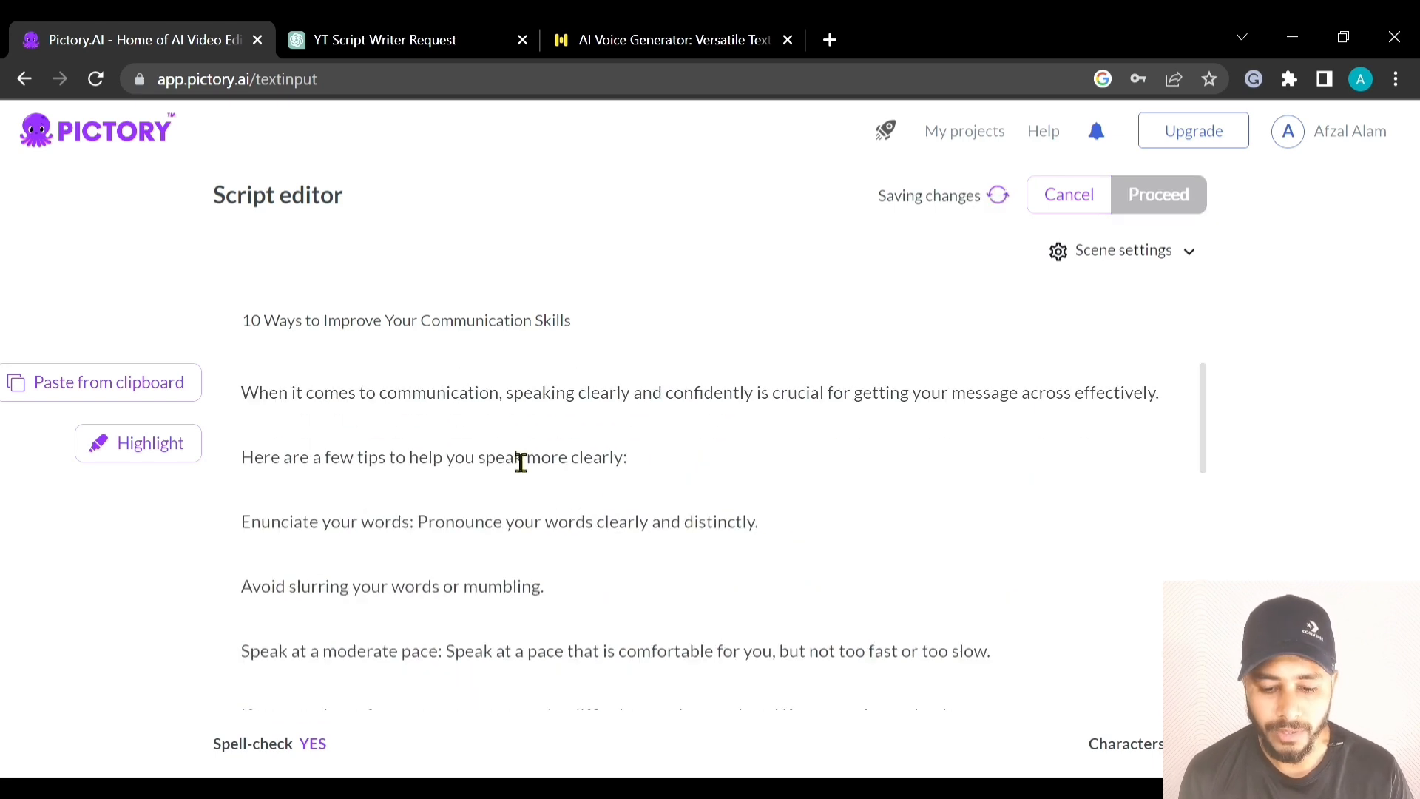
scroll(452, 497, "down", 6)
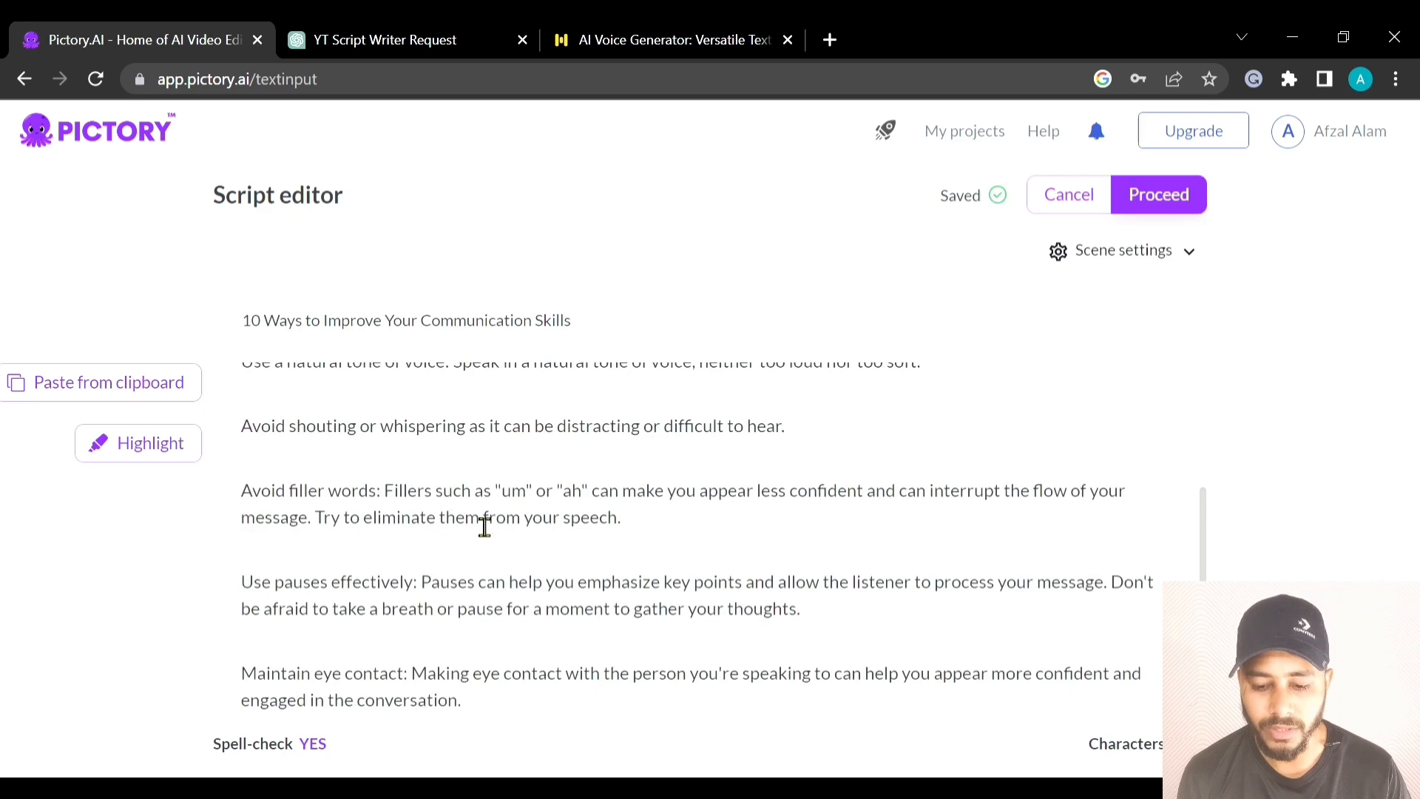
scroll(460, 531, "down", 2)
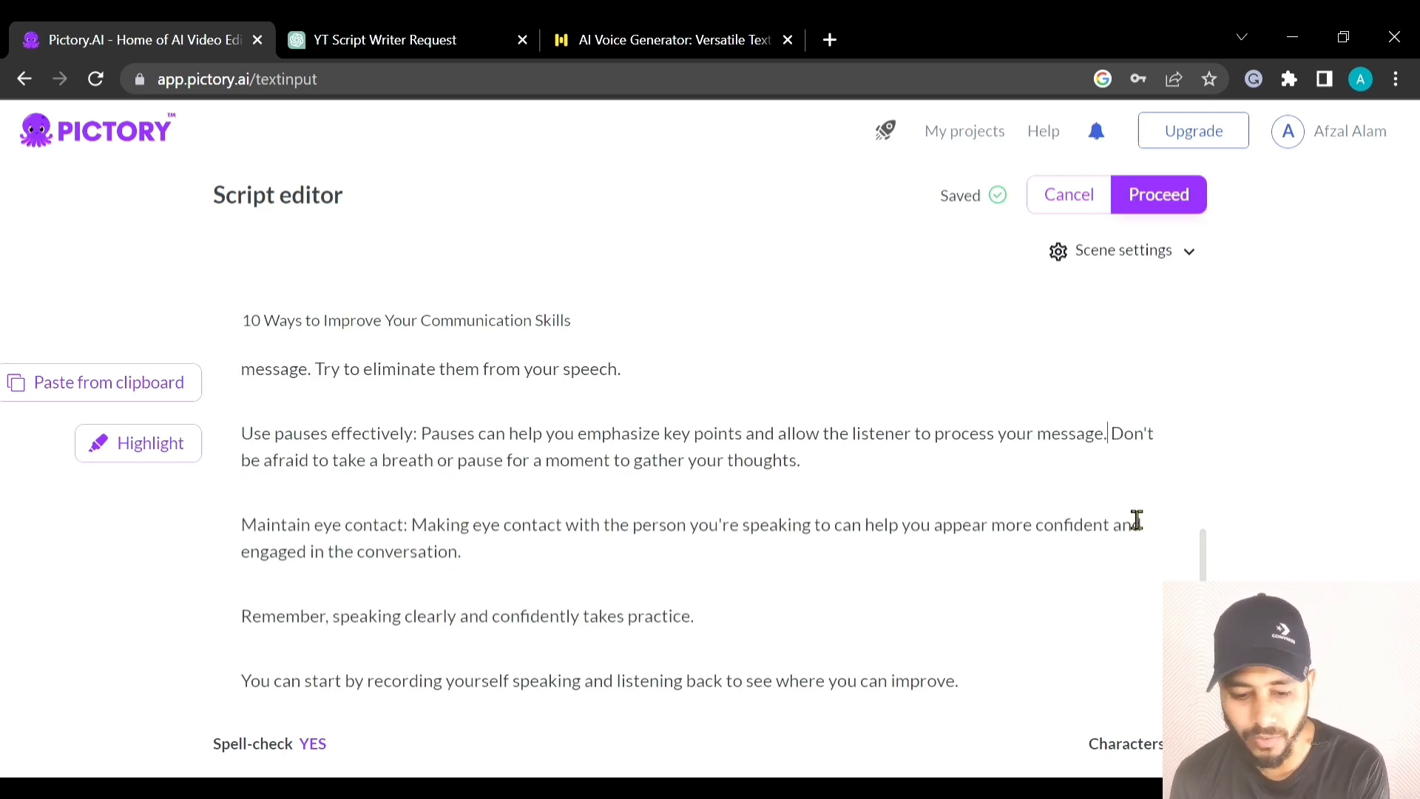
key("Return")
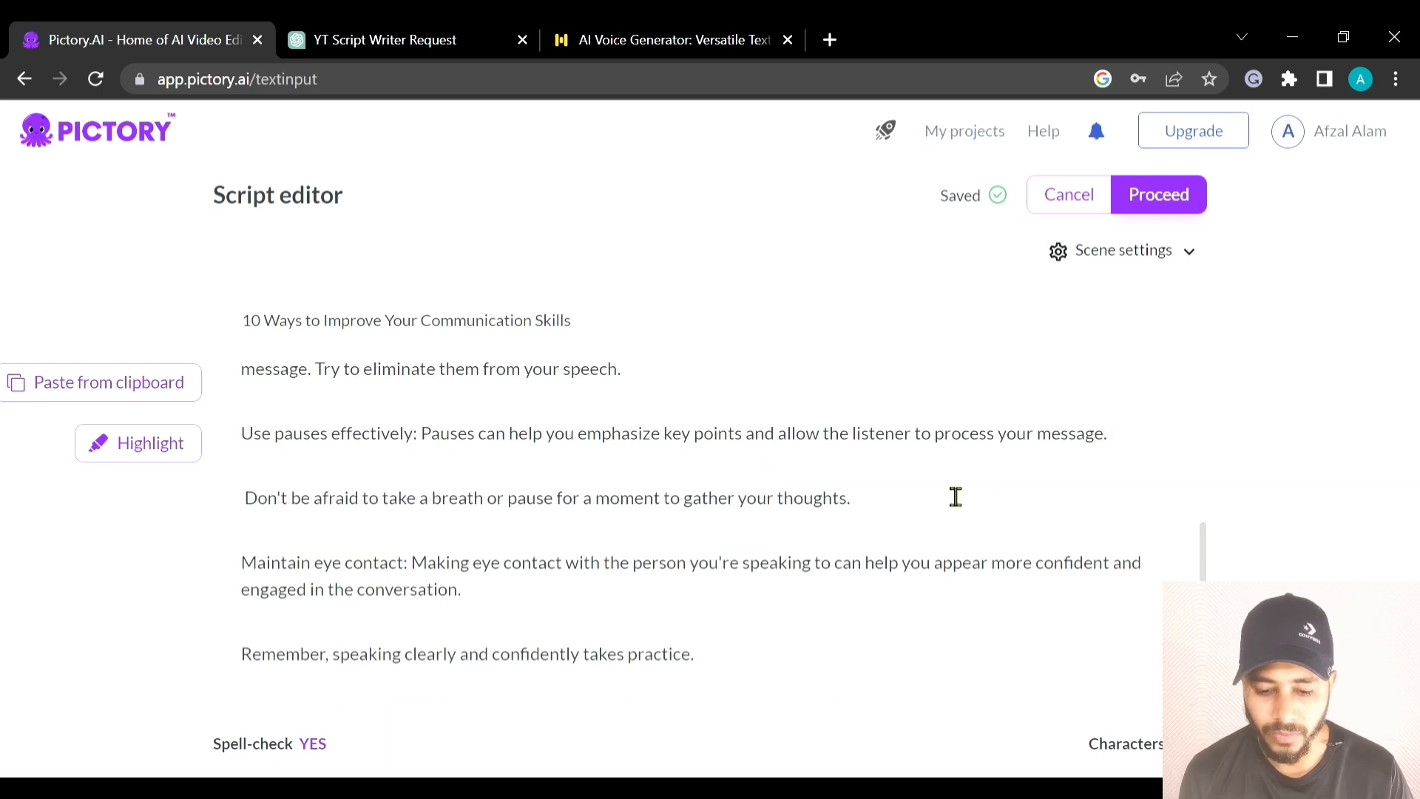
Review the spaced script from start to end and proceed to the template selection.
scroll(719, 566, "up", 10)
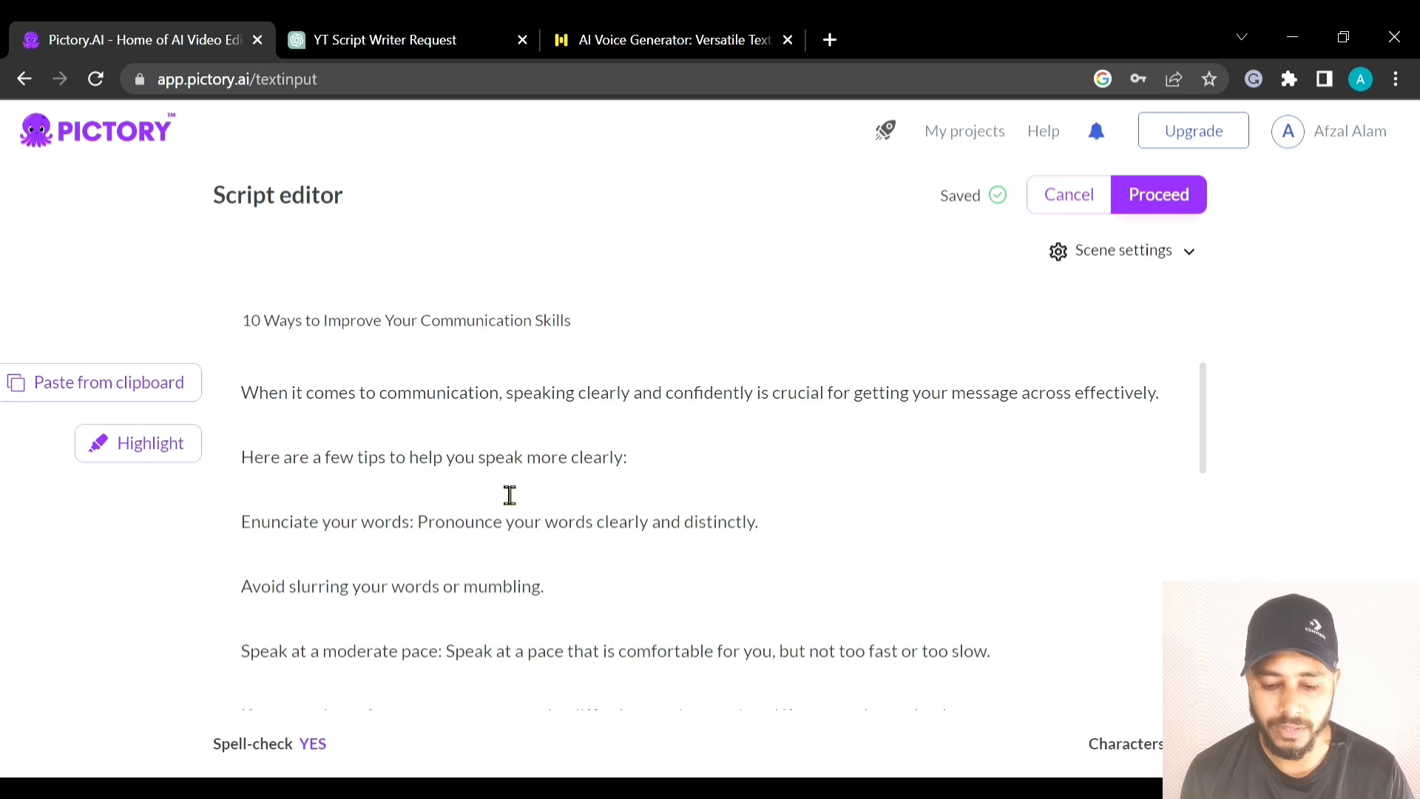
scroll(542, 516, "down", 10)
scroll(542, 517, "up", 10)
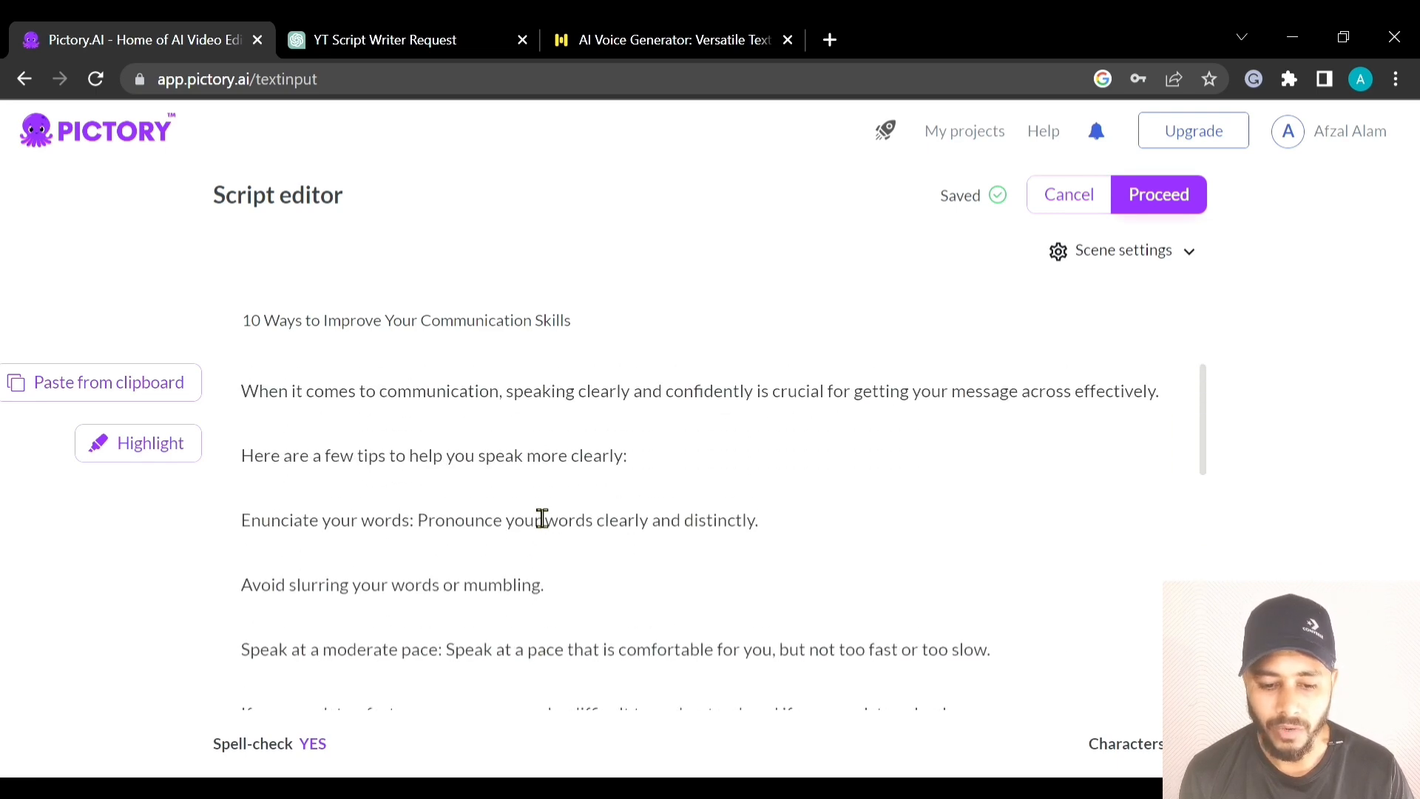
left_click(1159, 197)
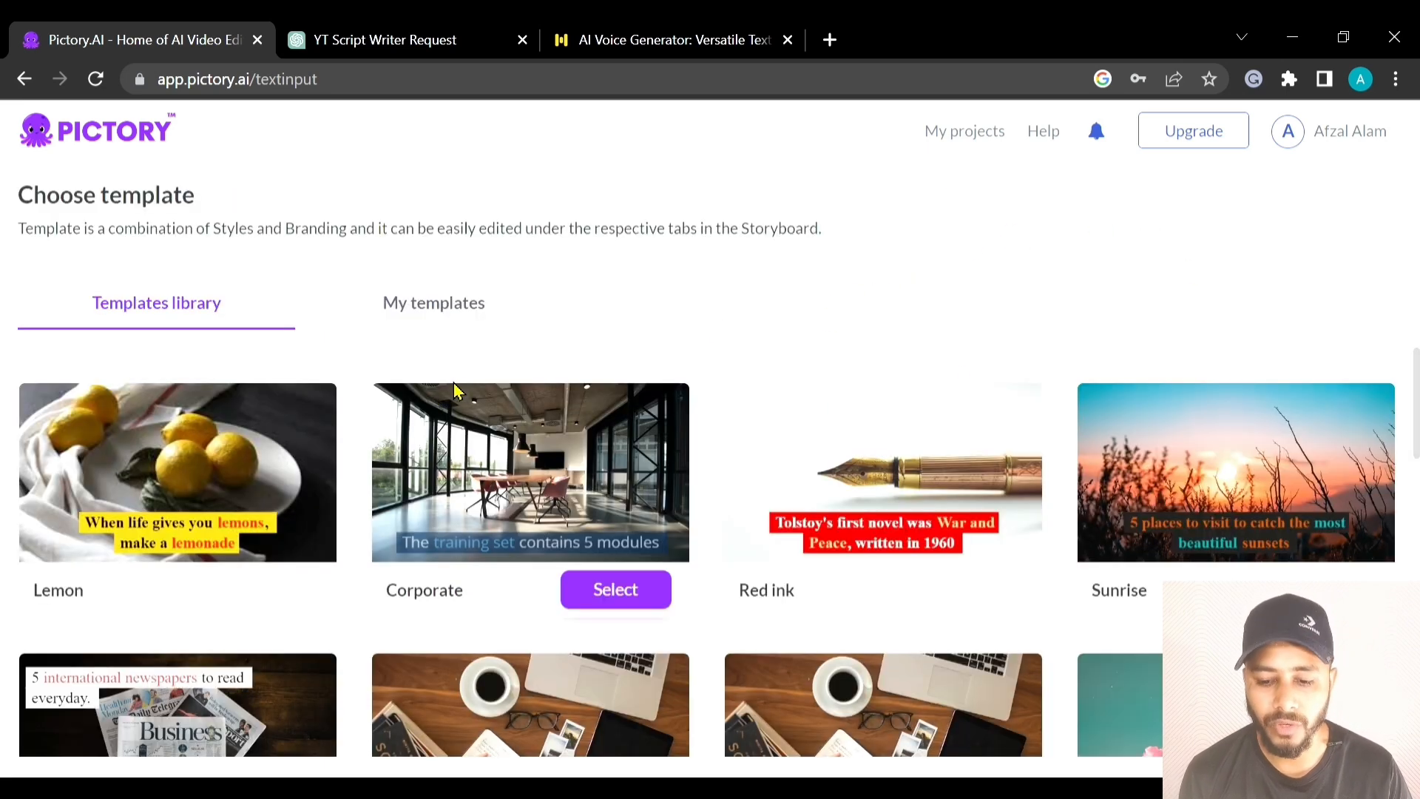
Browse the template library and create the storyboard with the Memory template in 16:9 aspect ratio.
mouse_move(540, 389)
scroll(541, 397, "down", 6)
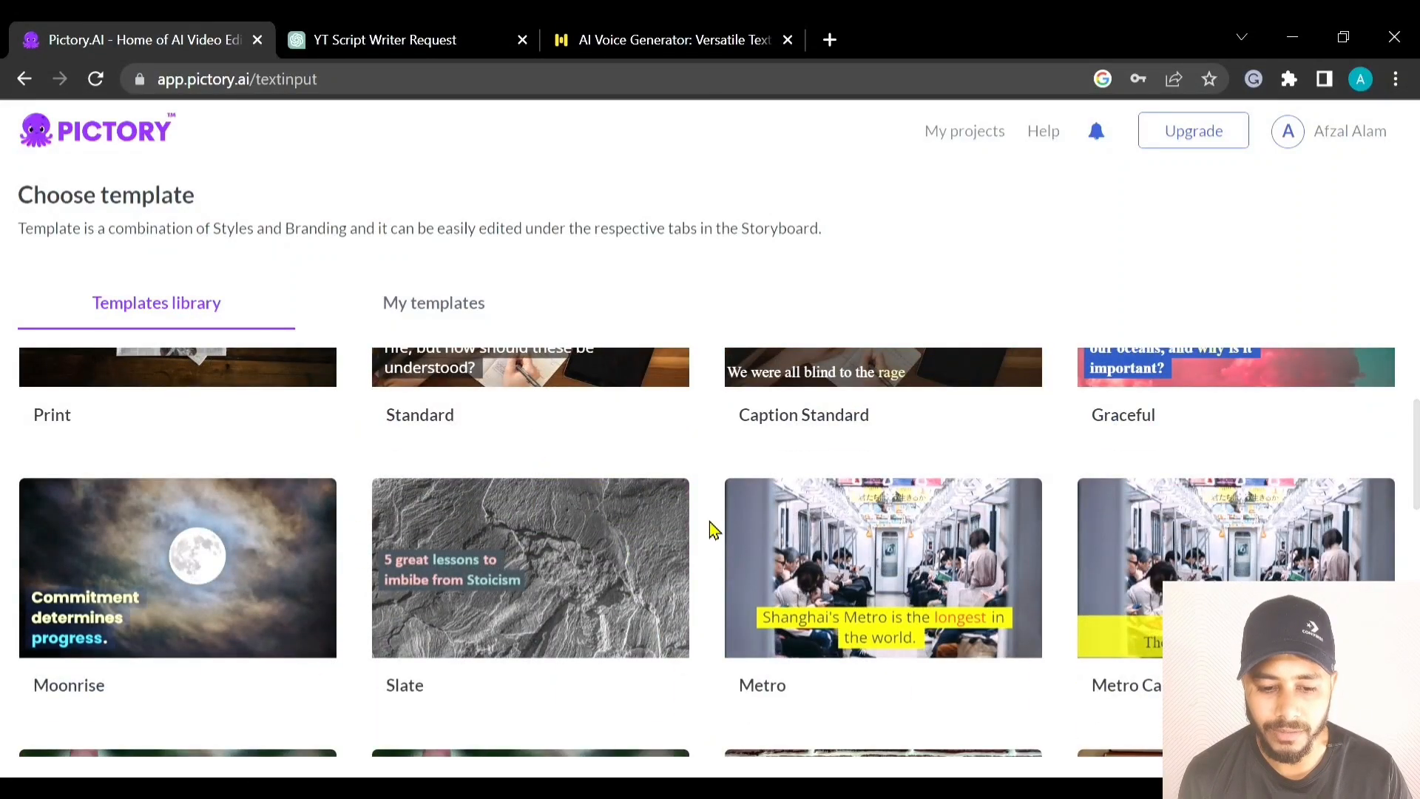
scroll(712, 523, "down", 10)
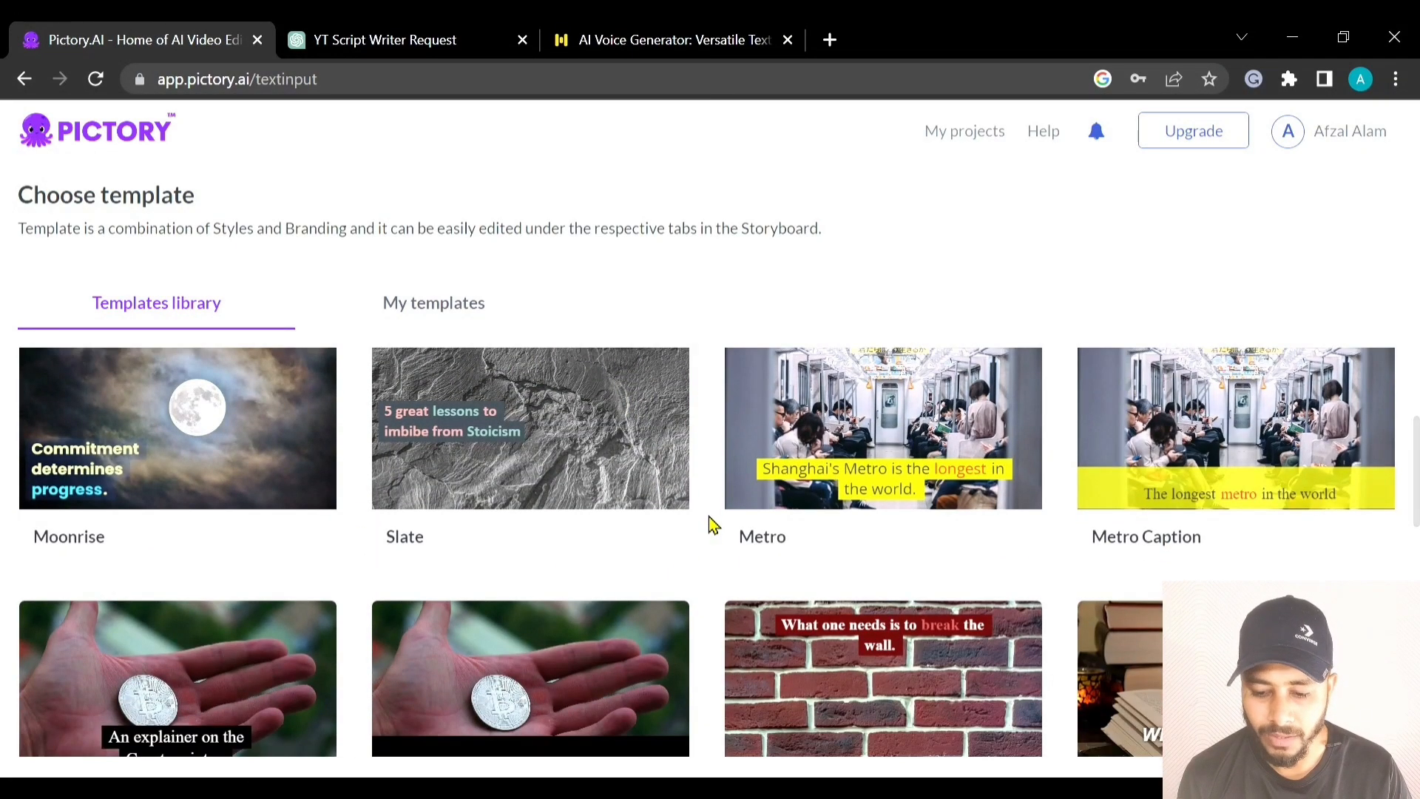
scroll(710, 523, "up", 5)
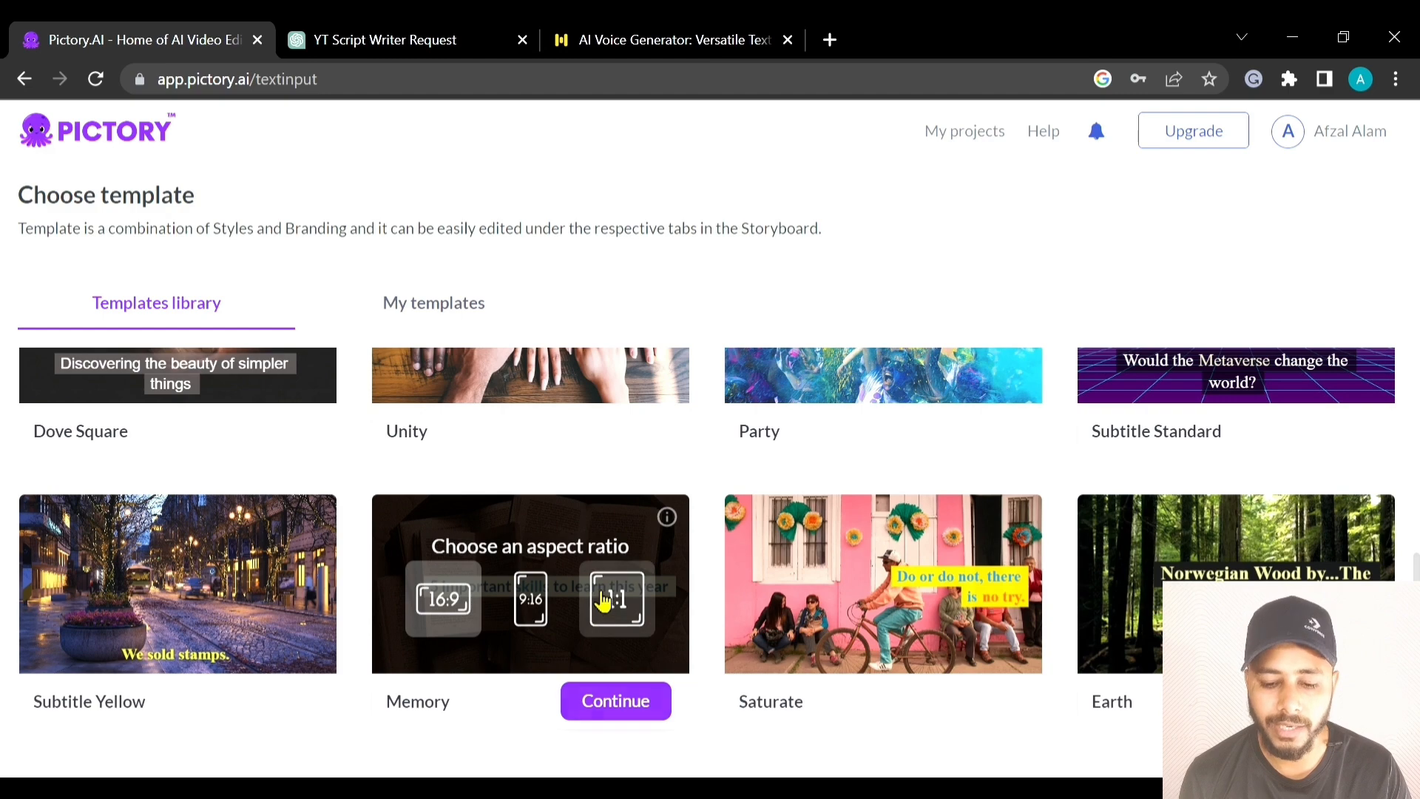
scroll(603, 586, "down", 2)
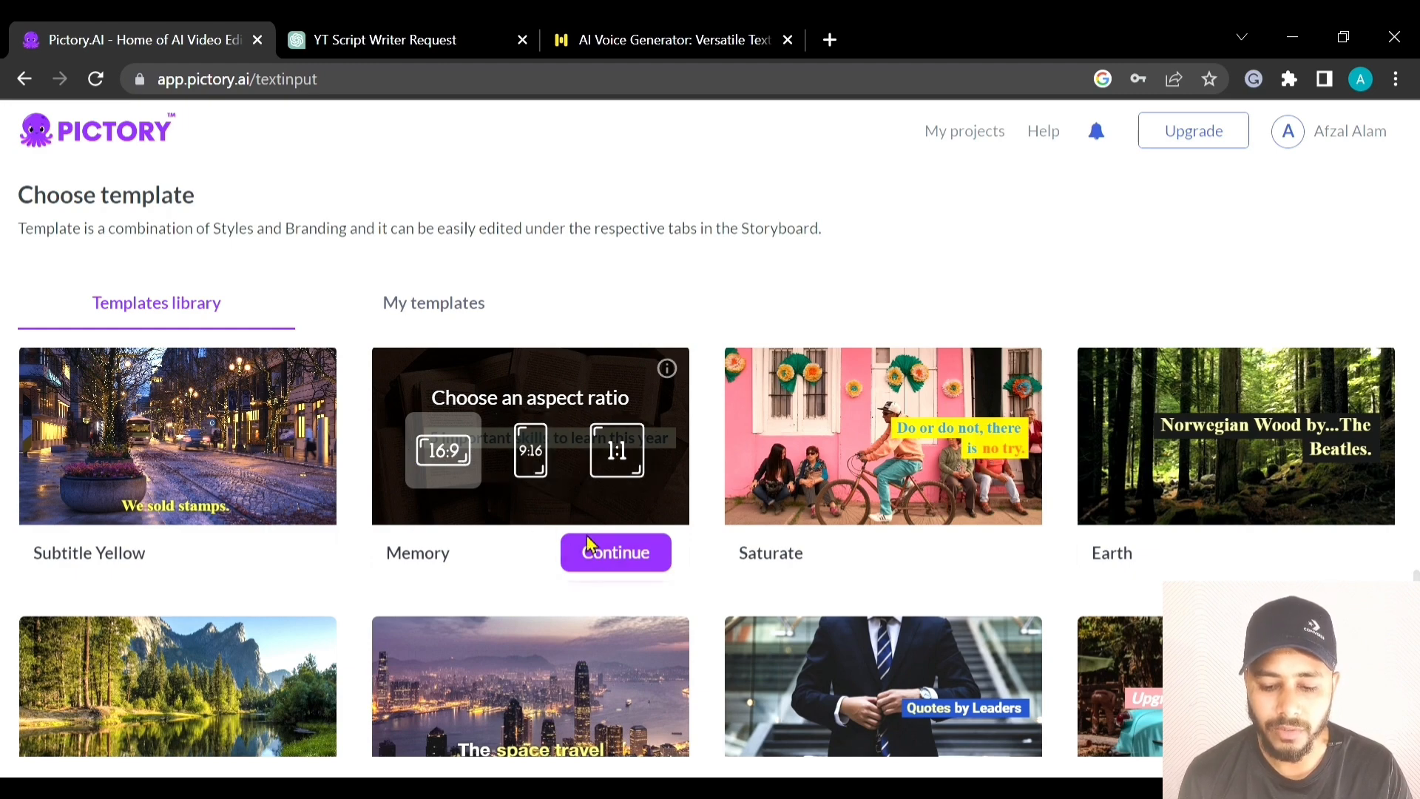
left_click(608, 554)
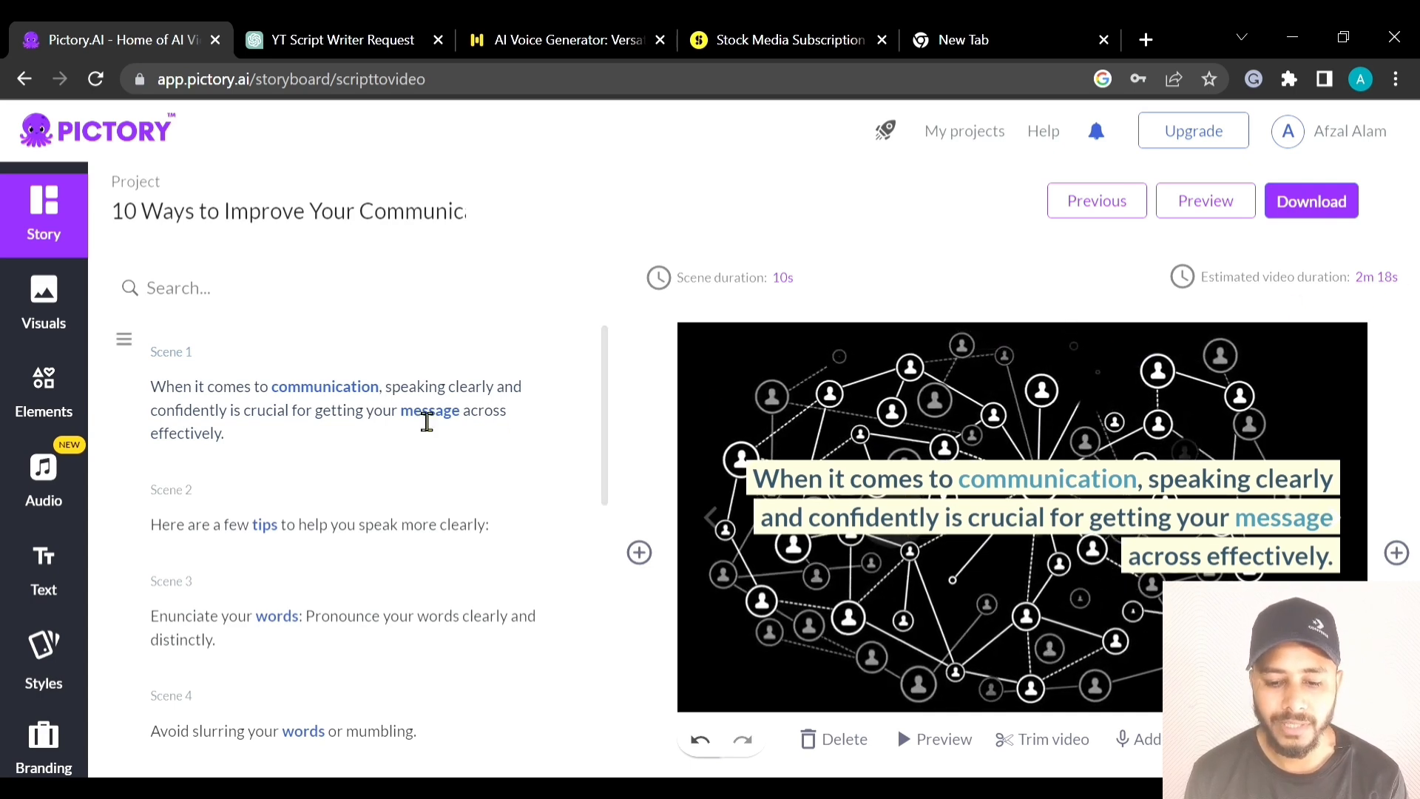
Check the generated scenes, including scene 2, and move scene 1's caption down to the lower part of the frame.
scroll(447, 431, "down", 10)
scroll(448, 433, "up", 10)
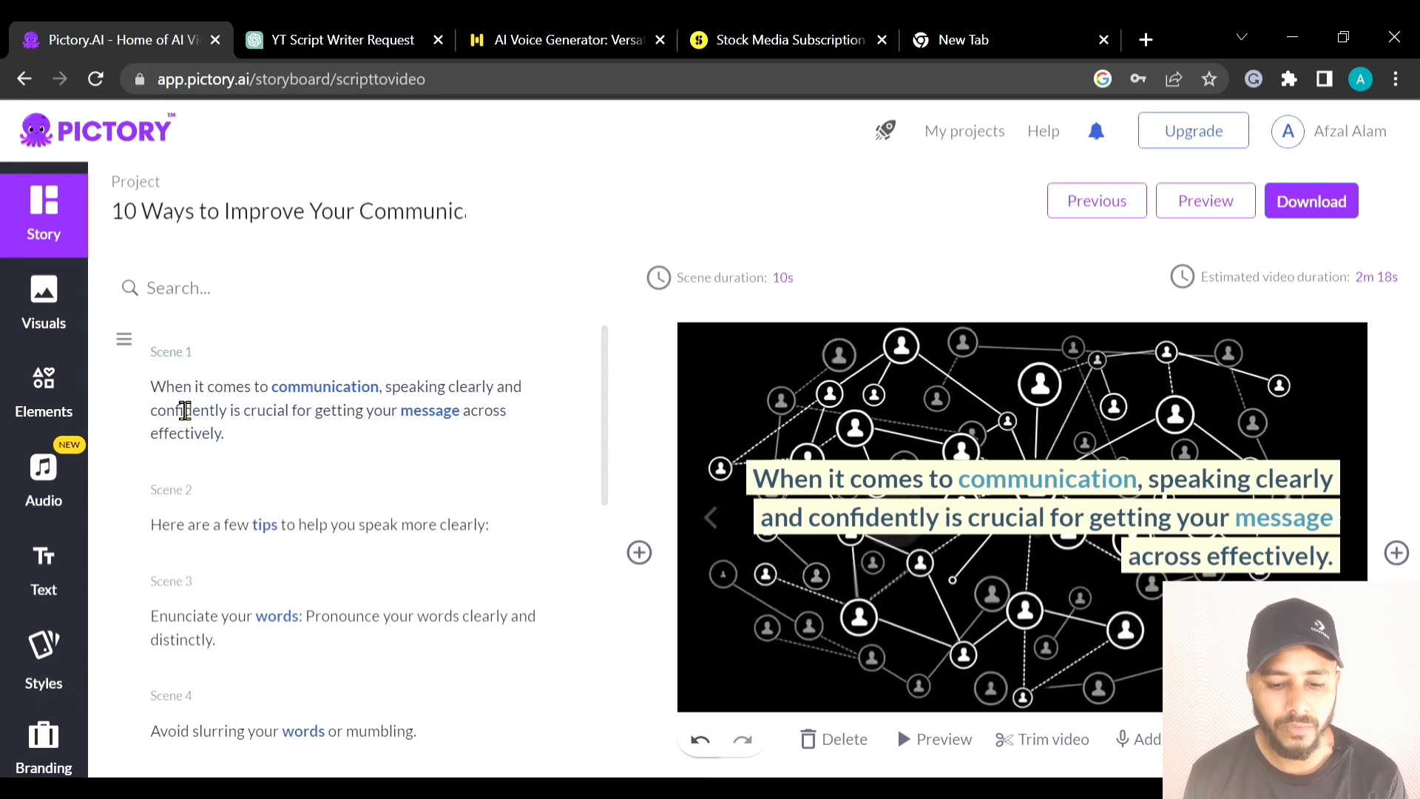
left_click(281, 512)
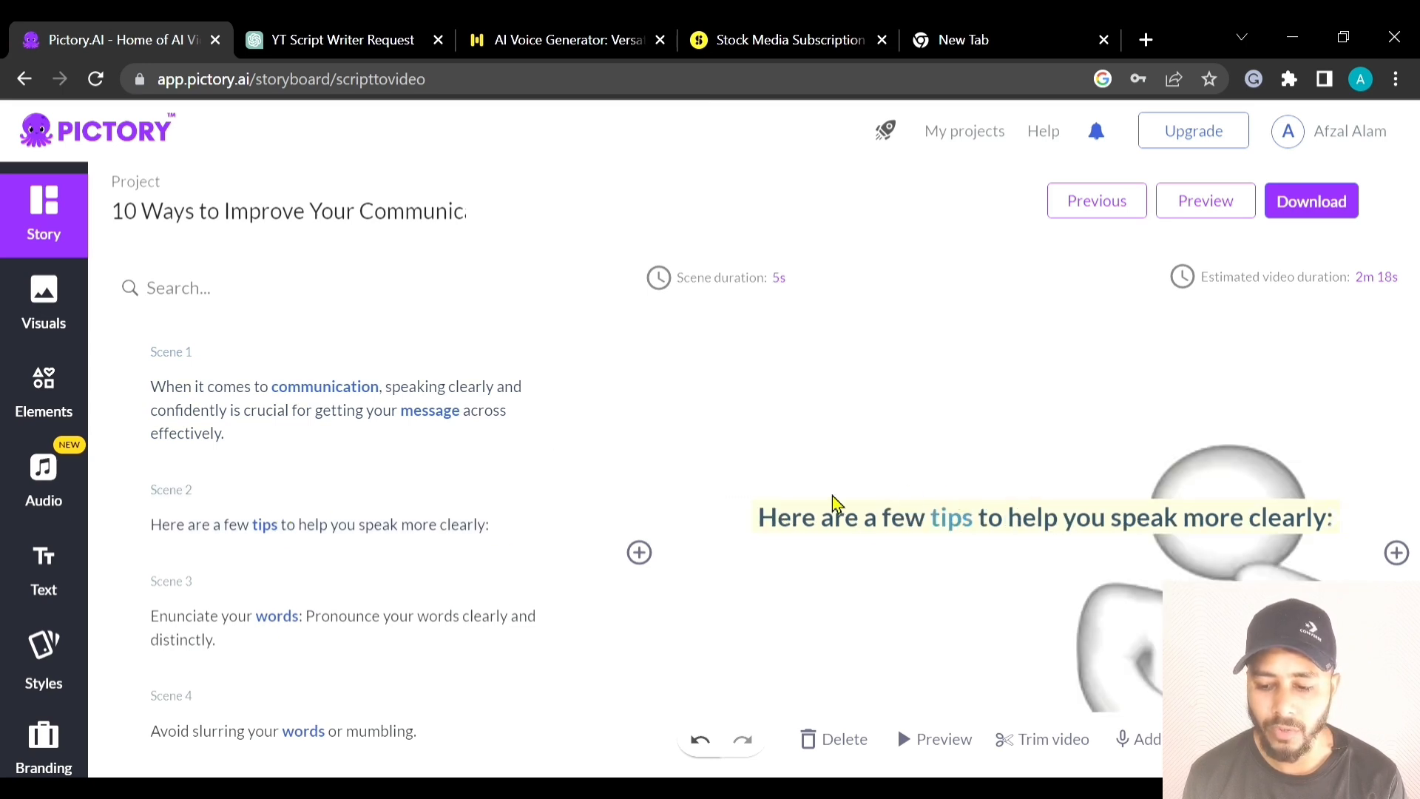
left_click(360, 407)
left_click_drag(1050, 499, 1043, 603)
Review the scene texts and replace scene 1's visual with the library video of two men talking at a table.
scroll(362, 505, "down", 10)
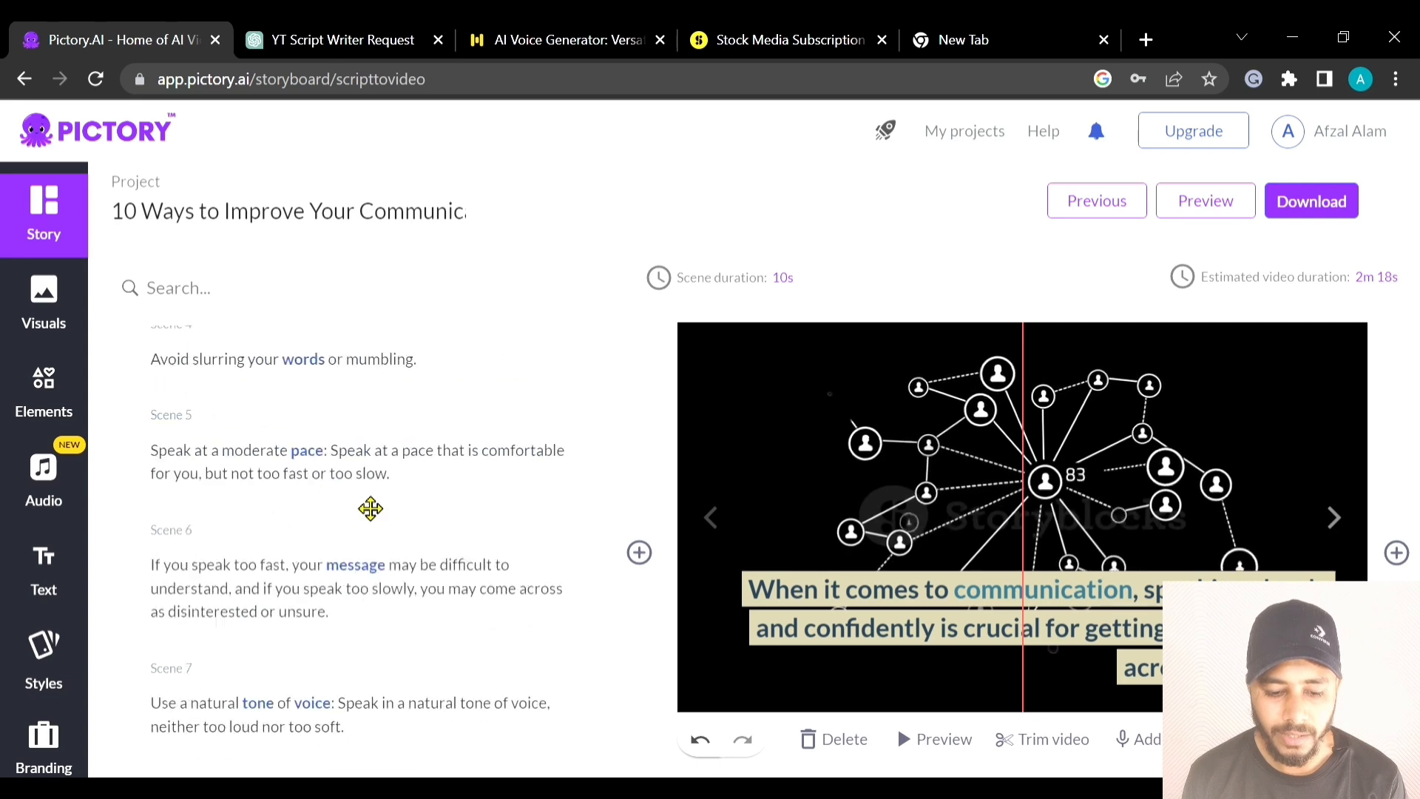
scroll(363, 506, "down", 5)
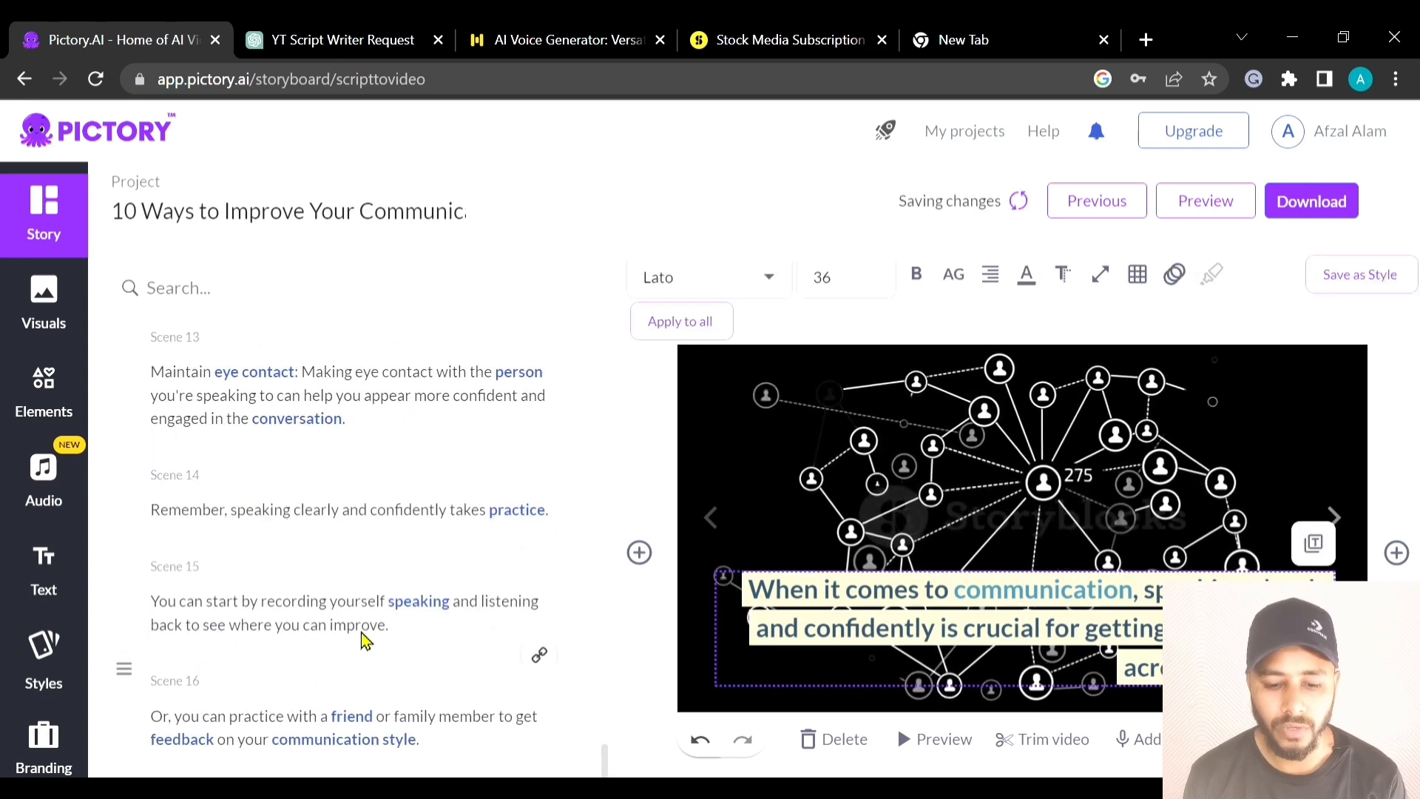
scroll(391, 562, "up", 15)
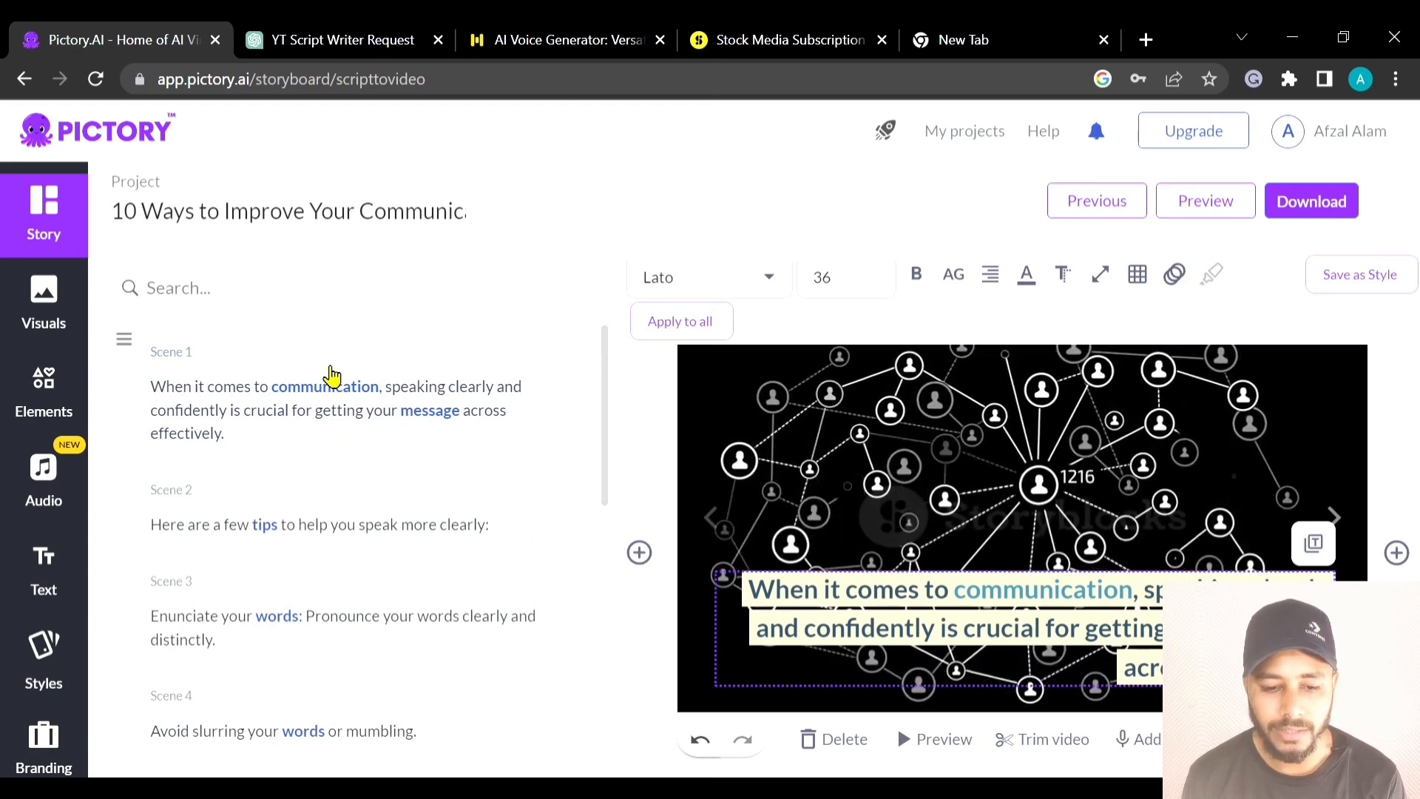
left_click(225, 403)
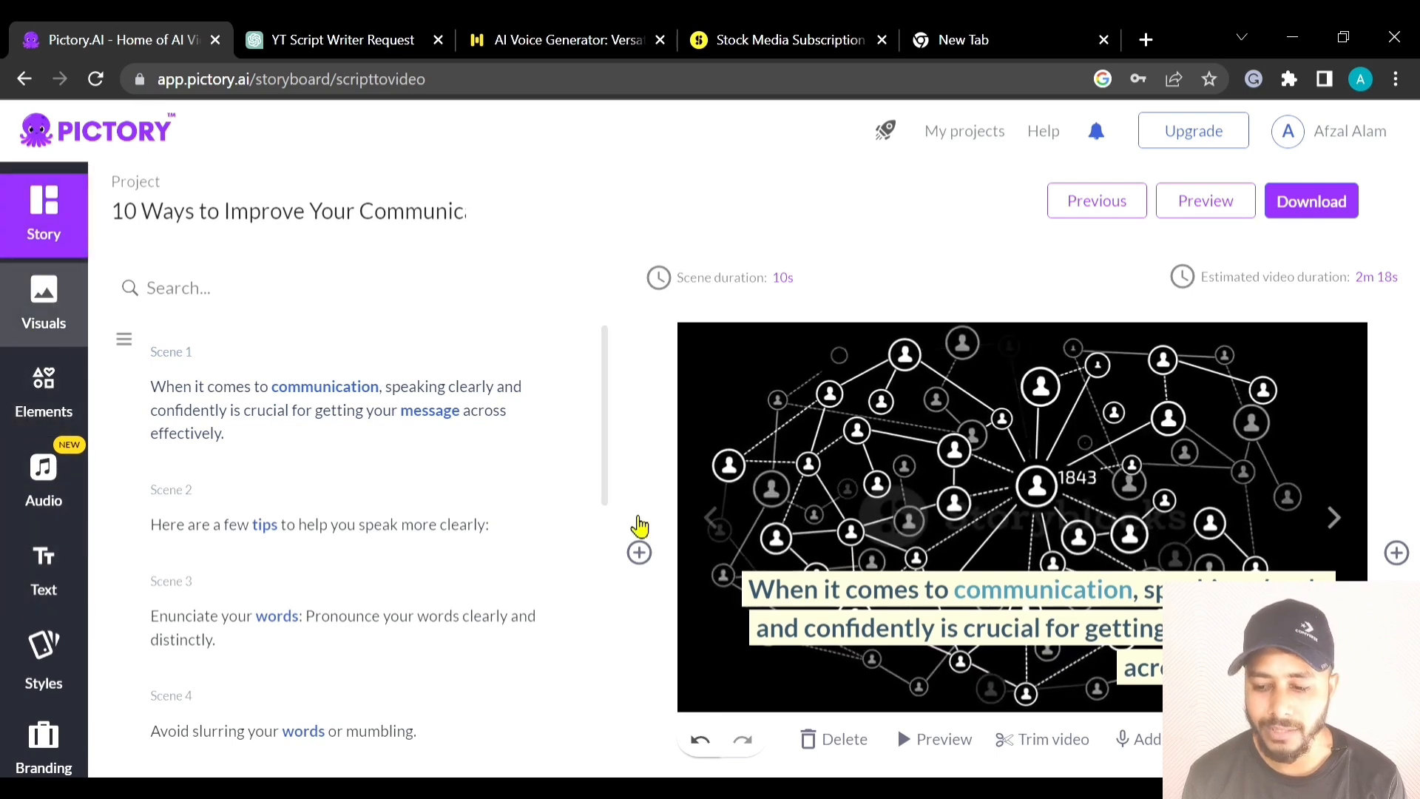
left_click(56, 307)
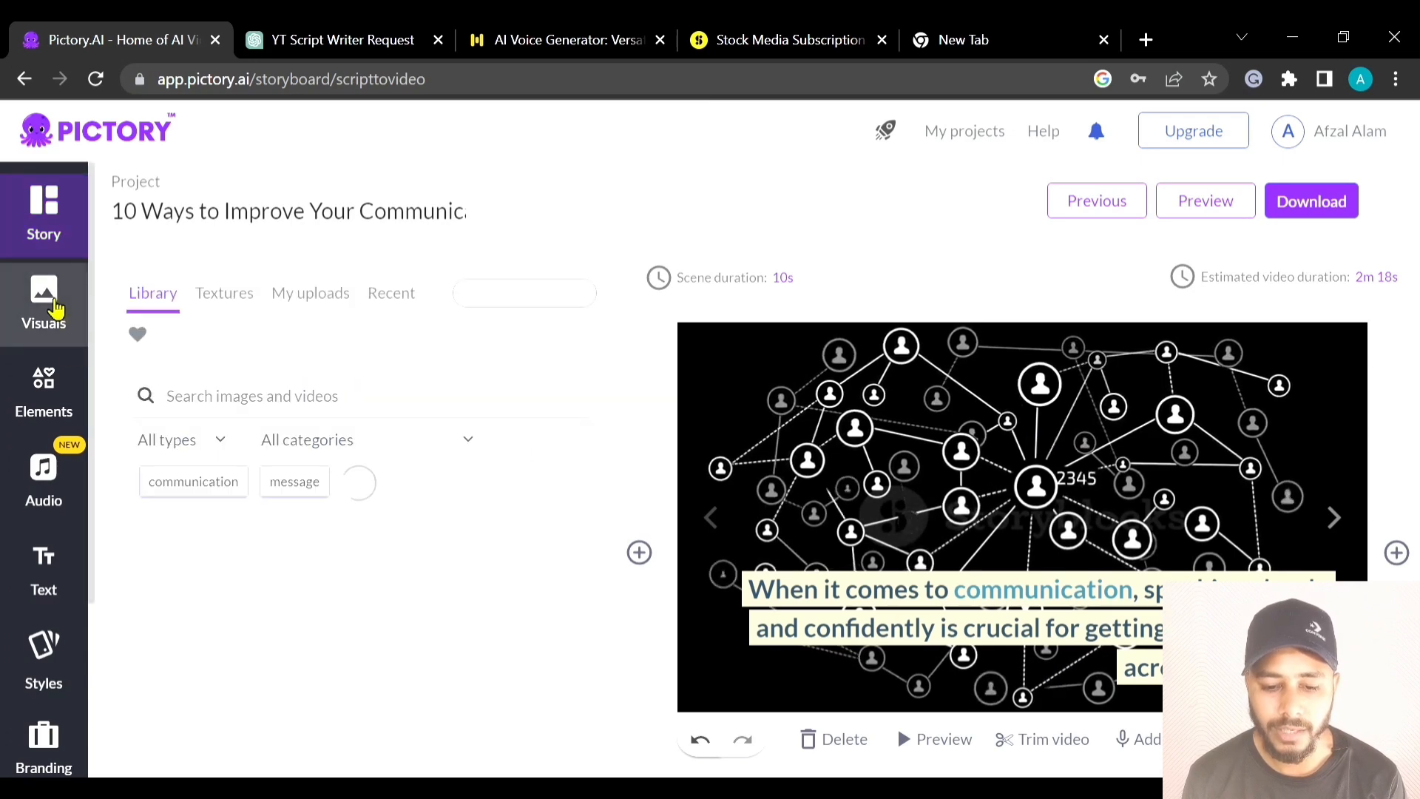
scroll(426, 502, "down", 2)
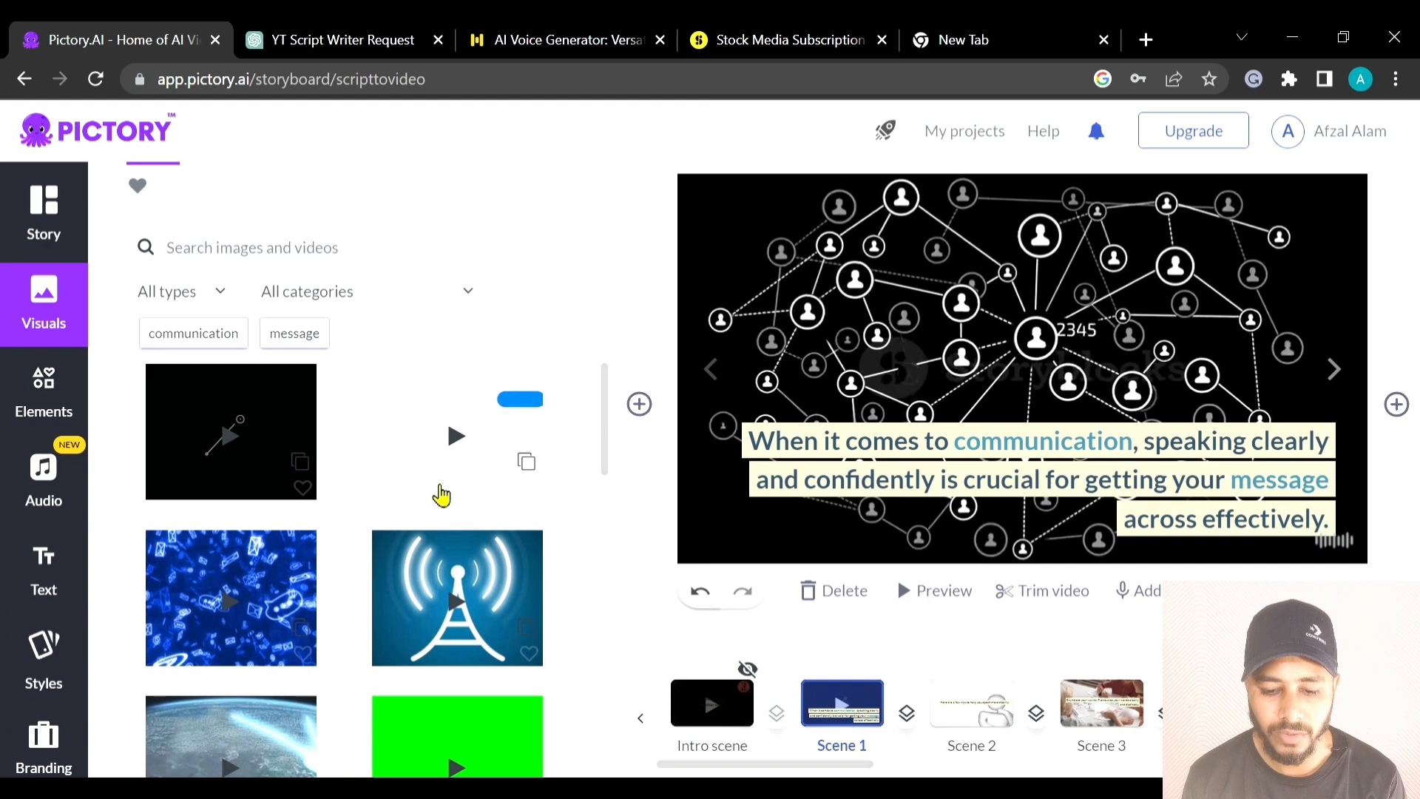
scroll(357, 564, "down", 2)
scroll(480, 562, "down", 5)
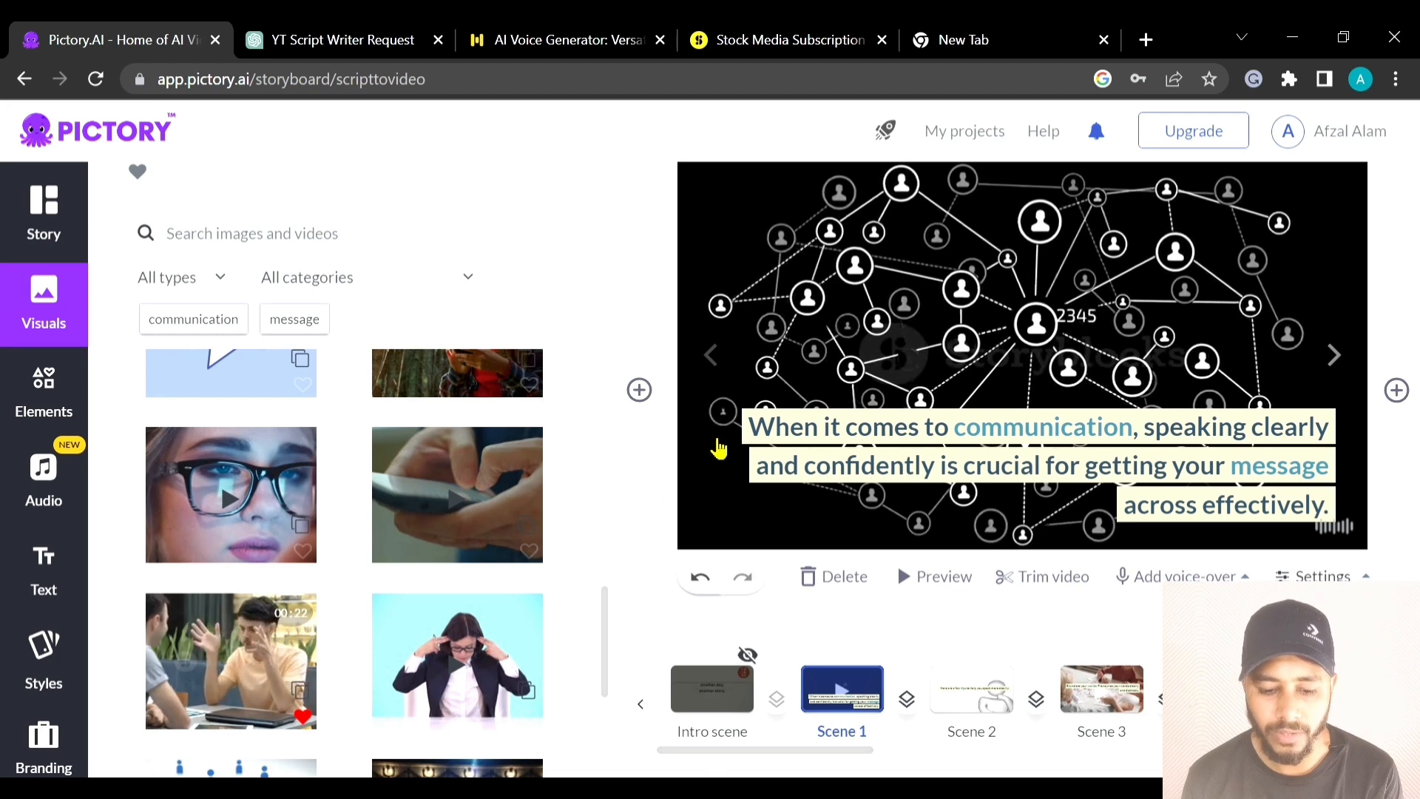
left_click(245, 642)
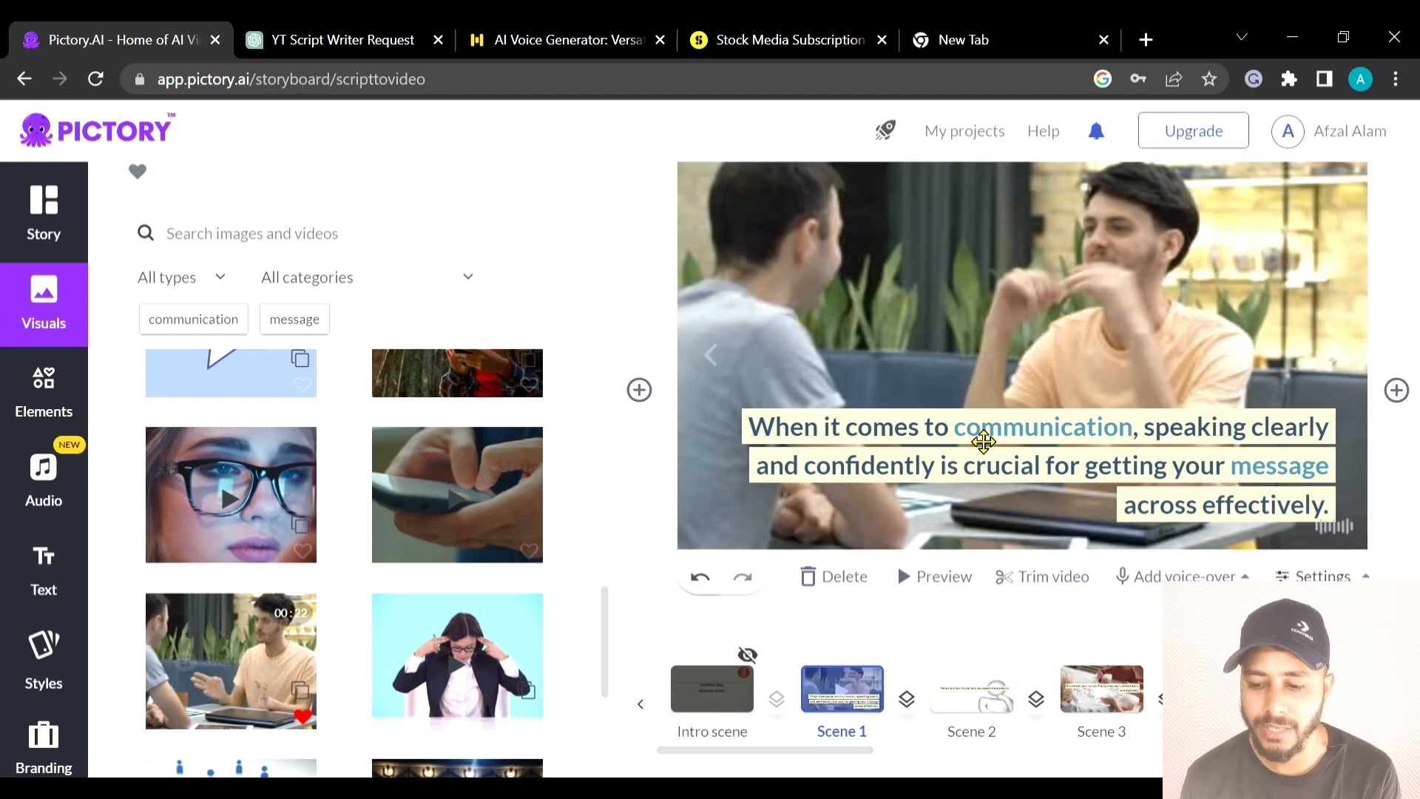
left_click(938, 469)
Examine scene 1's duration settings, including the option to apply the timing to all scenes.
scroll(851, 503, "up", 2)
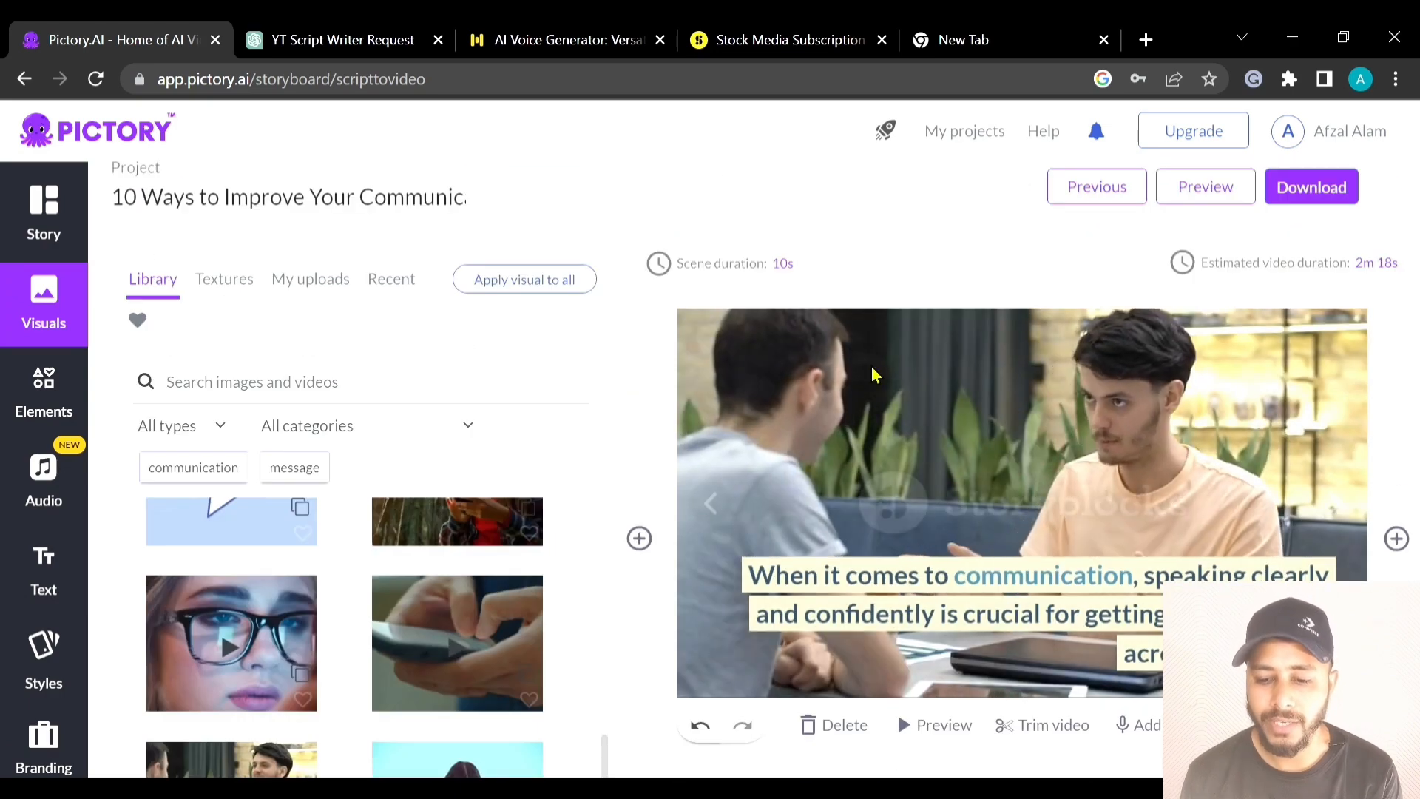
left_click(791, 267)
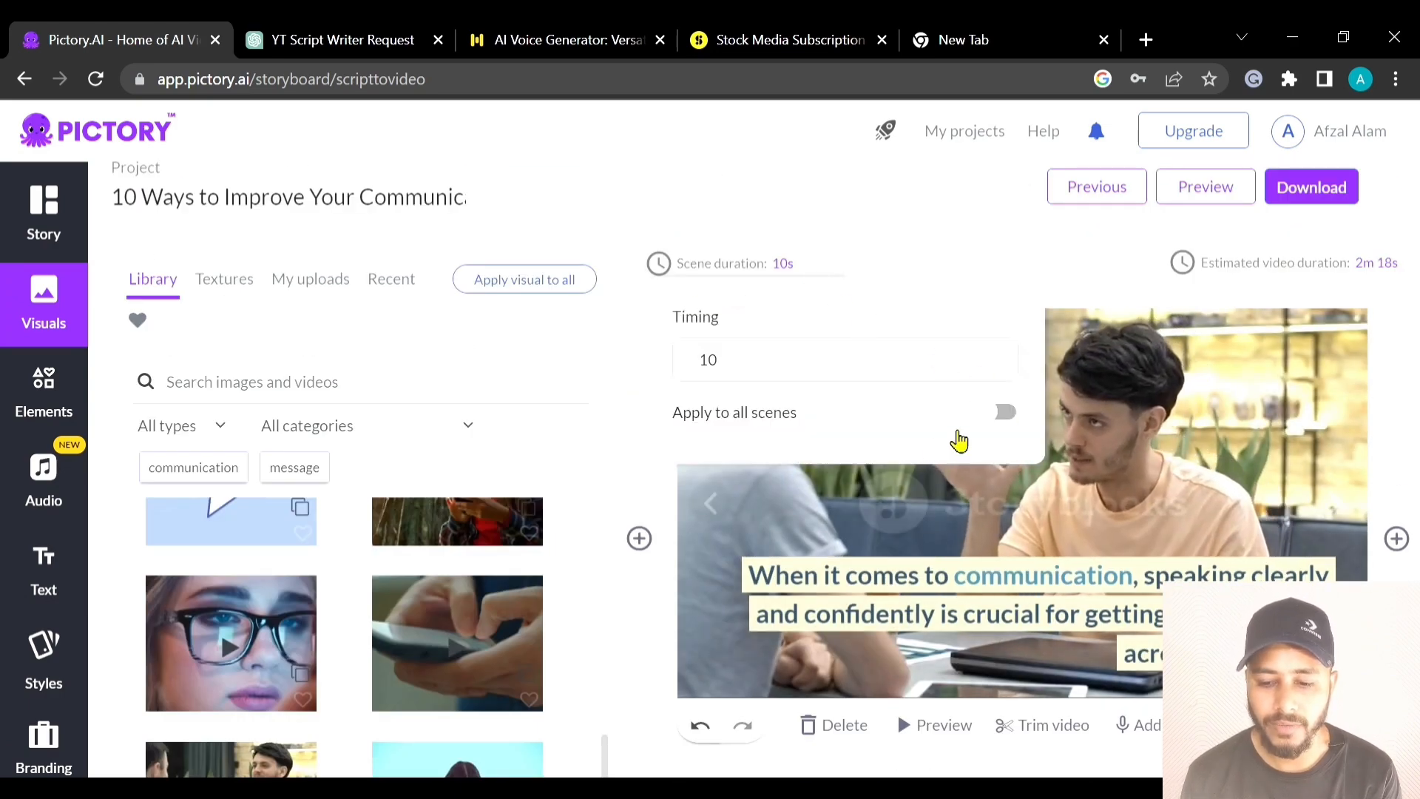
left_click(1179, 512)
left_click(788, 267)
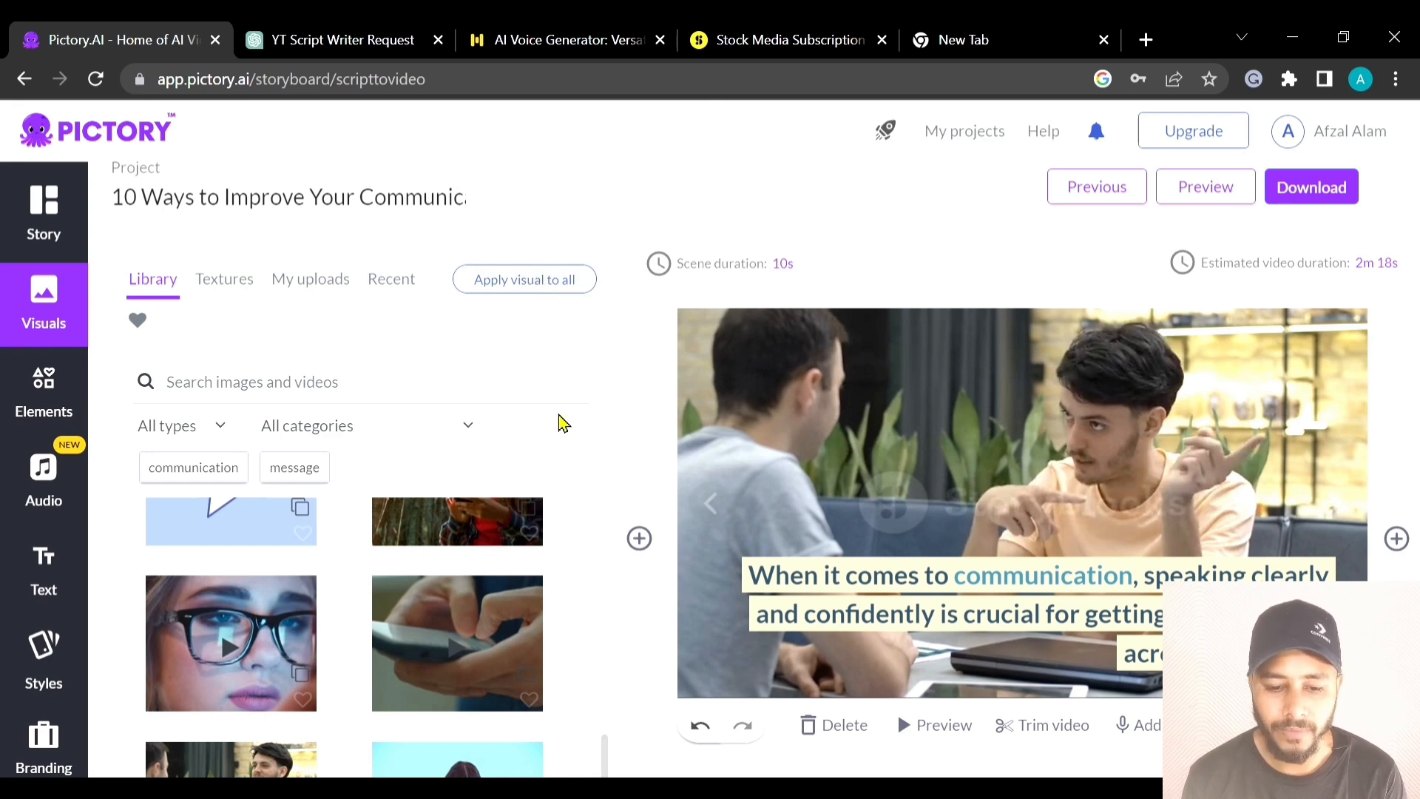
Look through the background textures, the uploads section and the stickers available for scene 1.
left_click(220, 292)
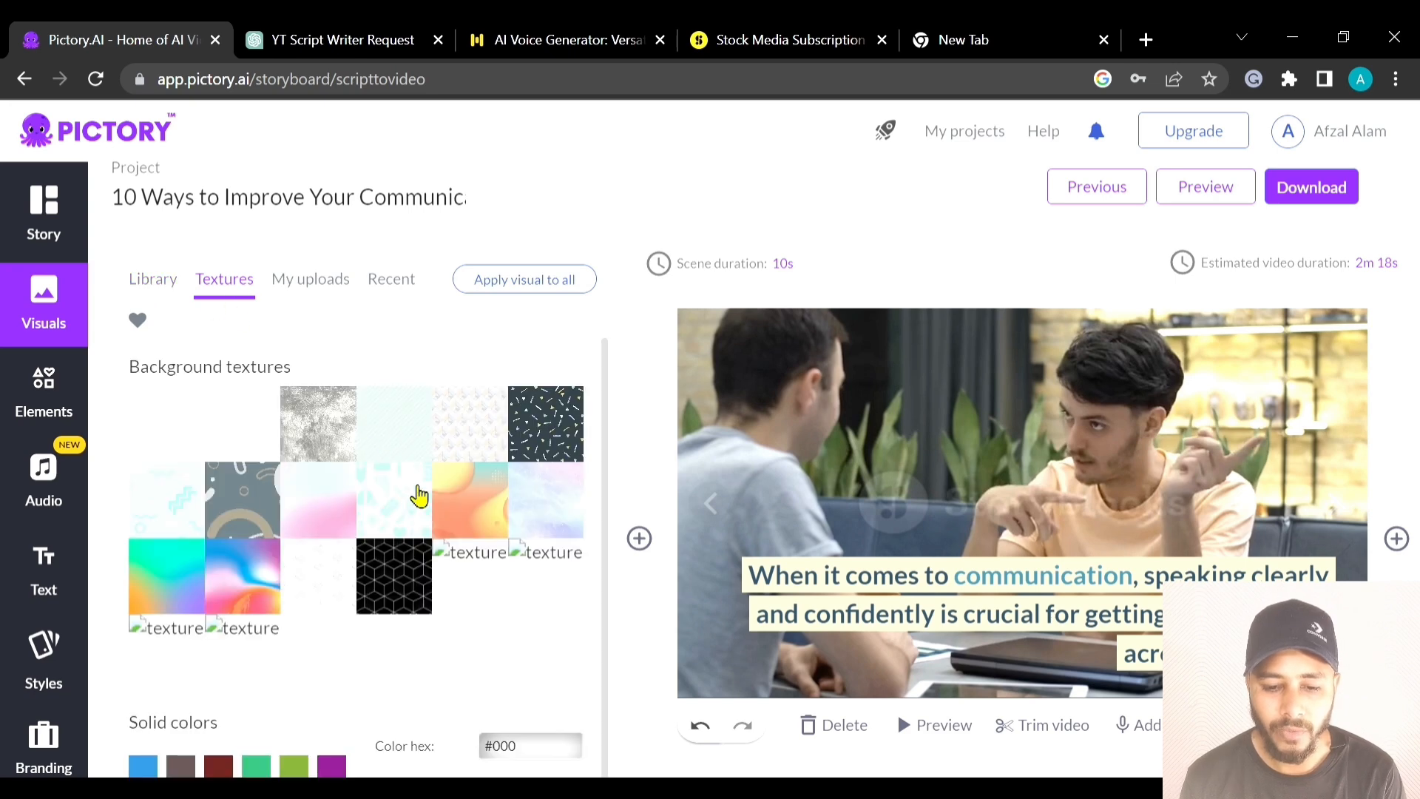
left_click(318, 285)
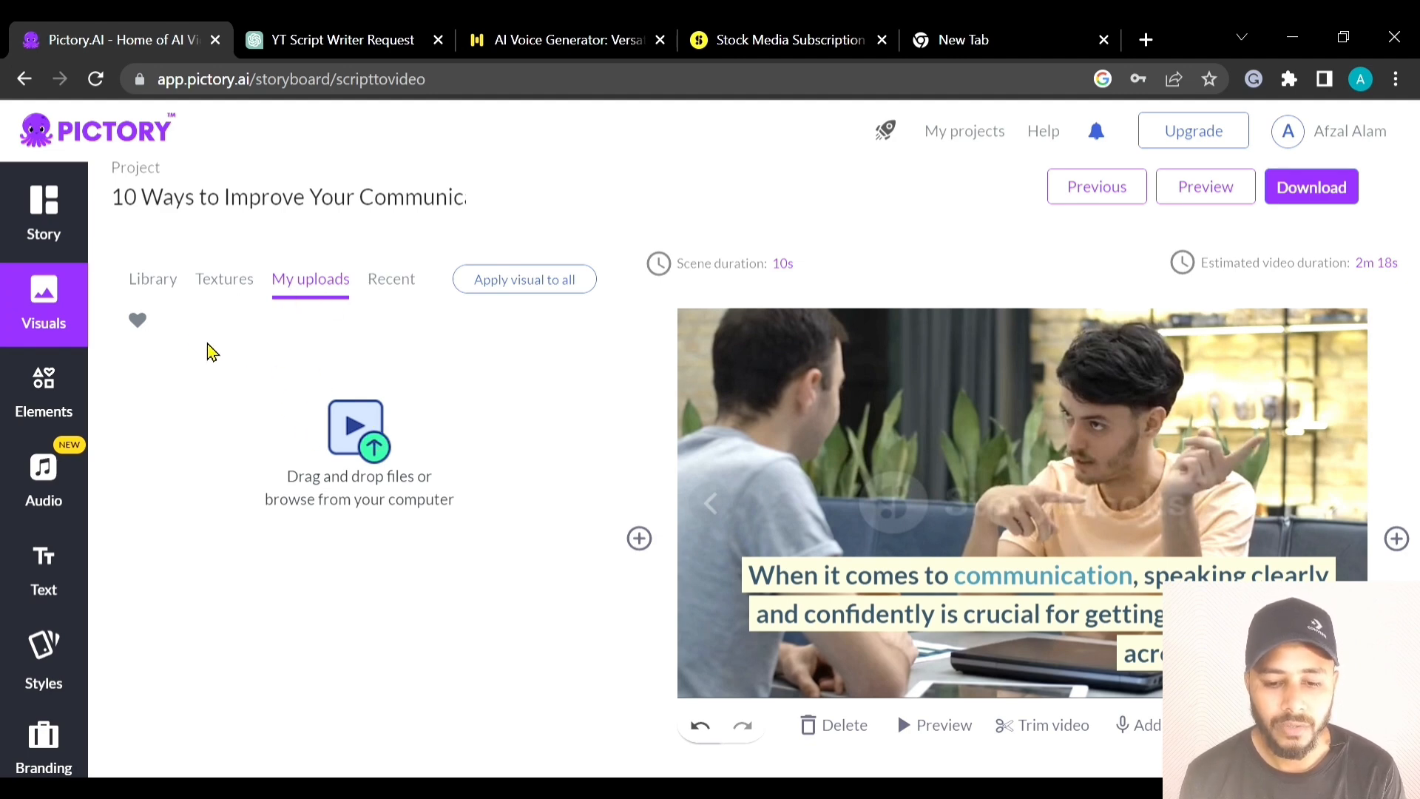
left_click(155, 282)
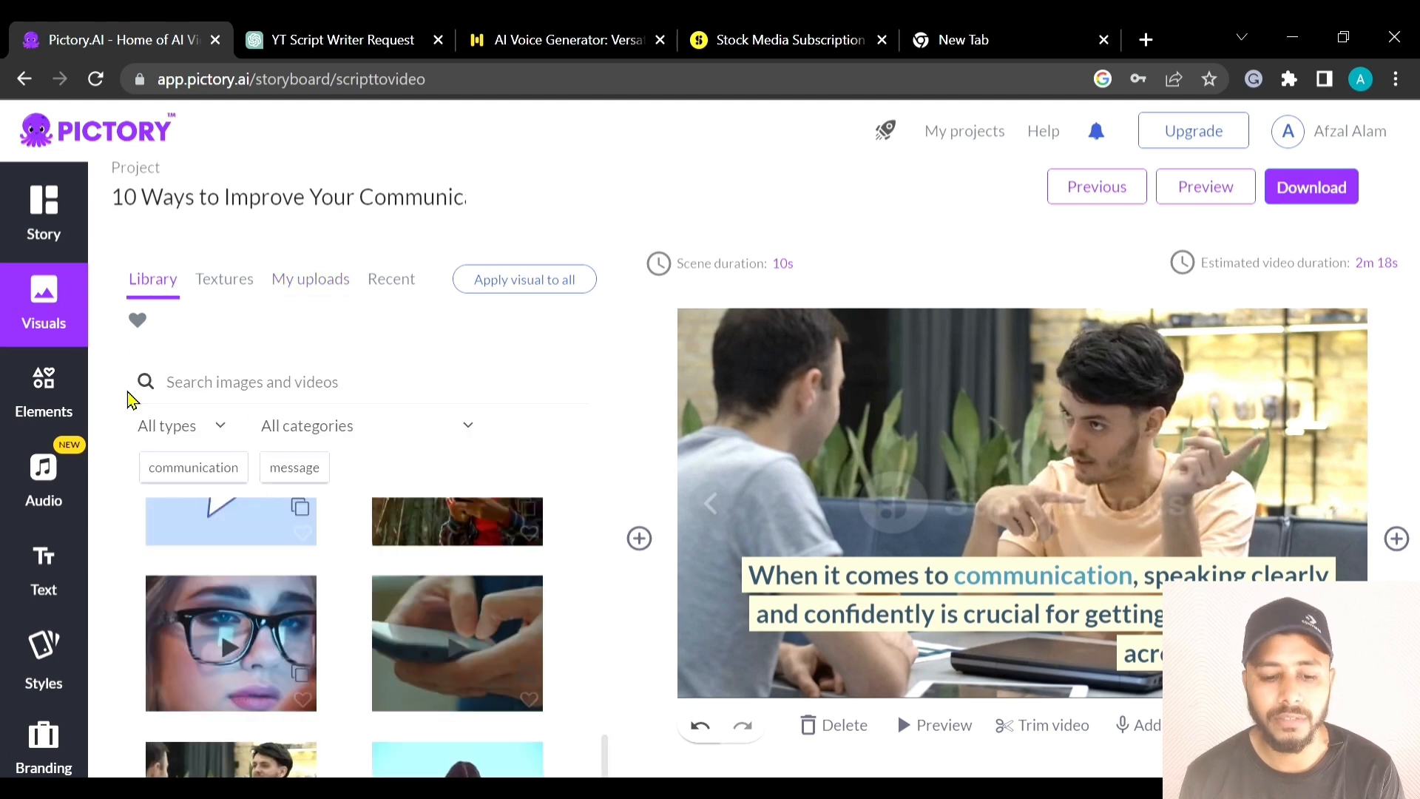
left_click(46, 402)
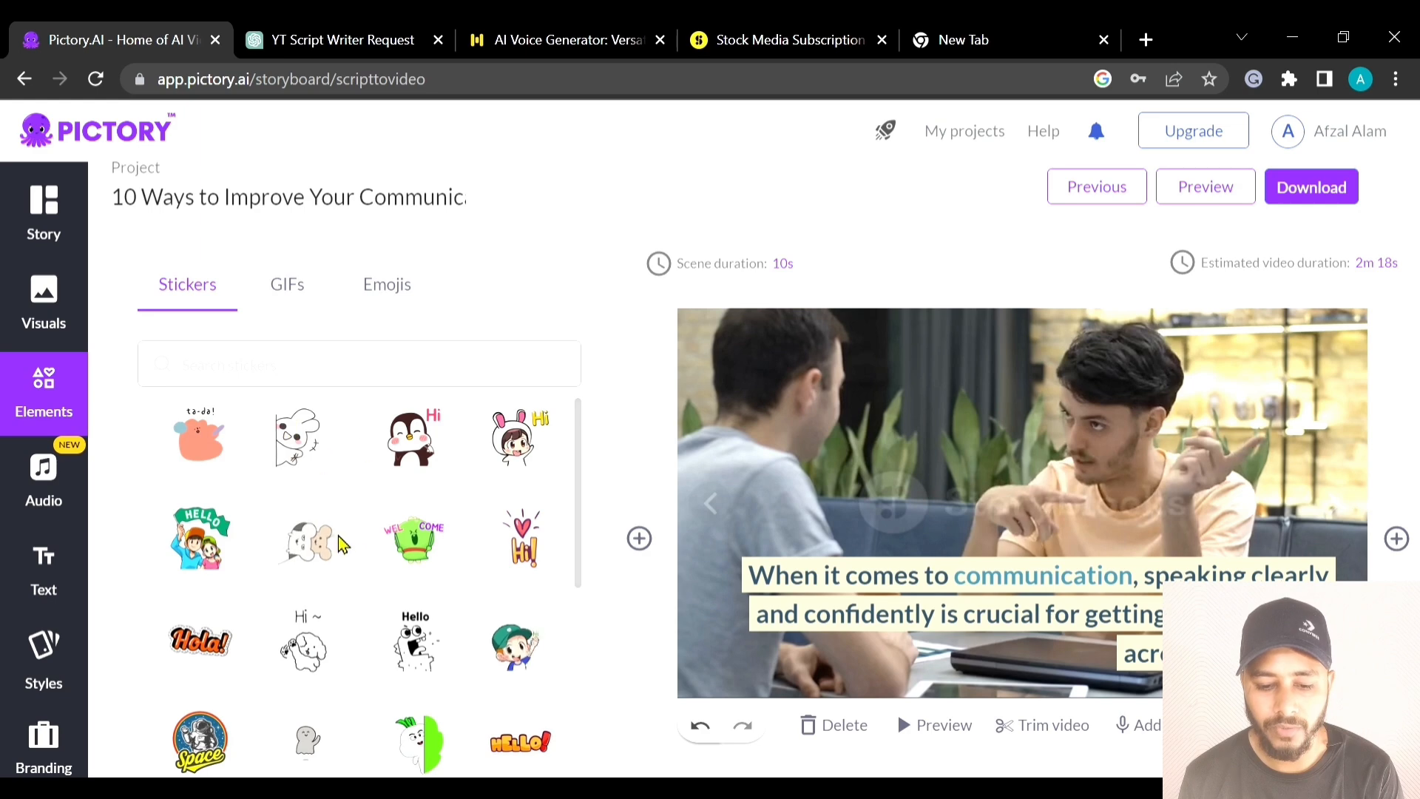
scroll(352, 548, "up", 4)
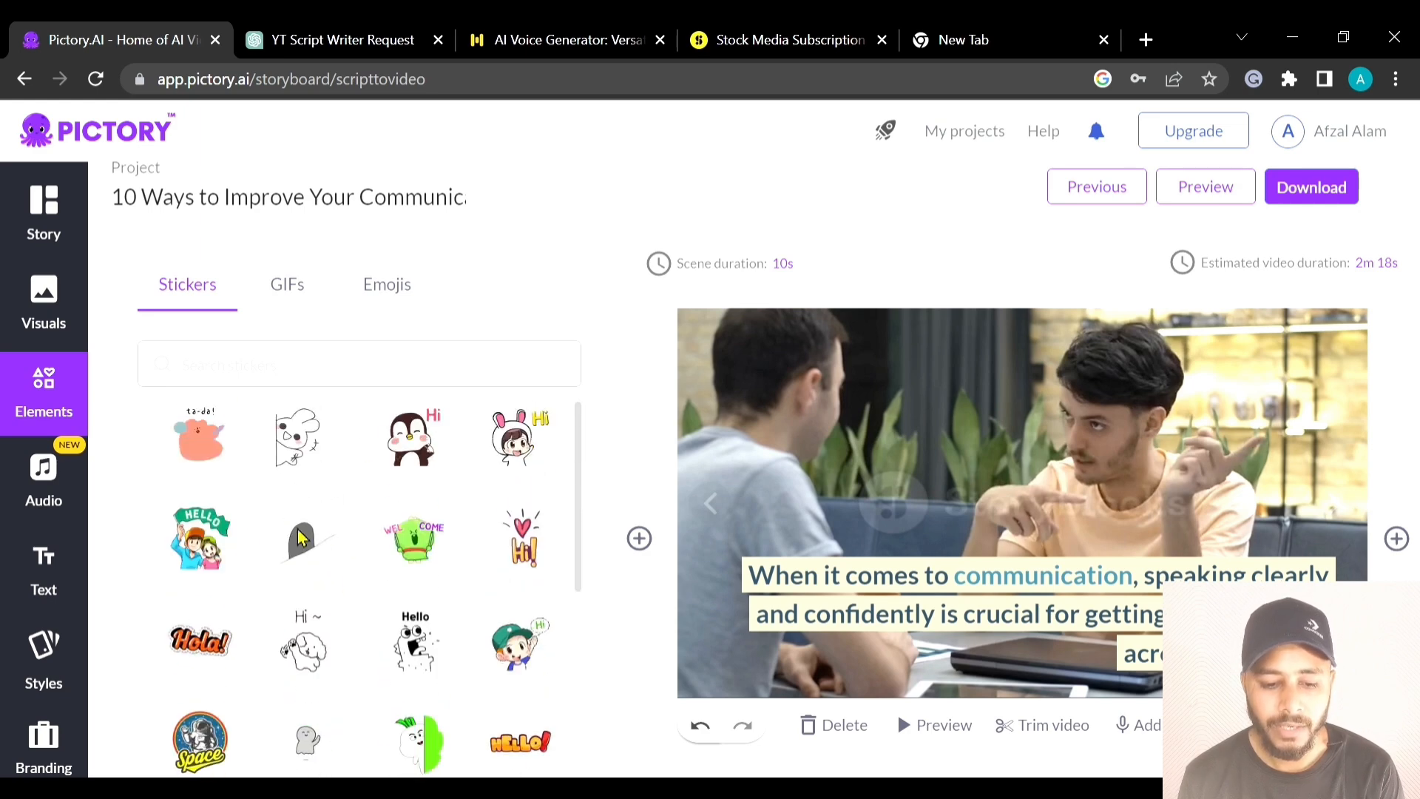
Preview scene 1 with its background music and browse the other available music tracks.
left_click(58, 490)
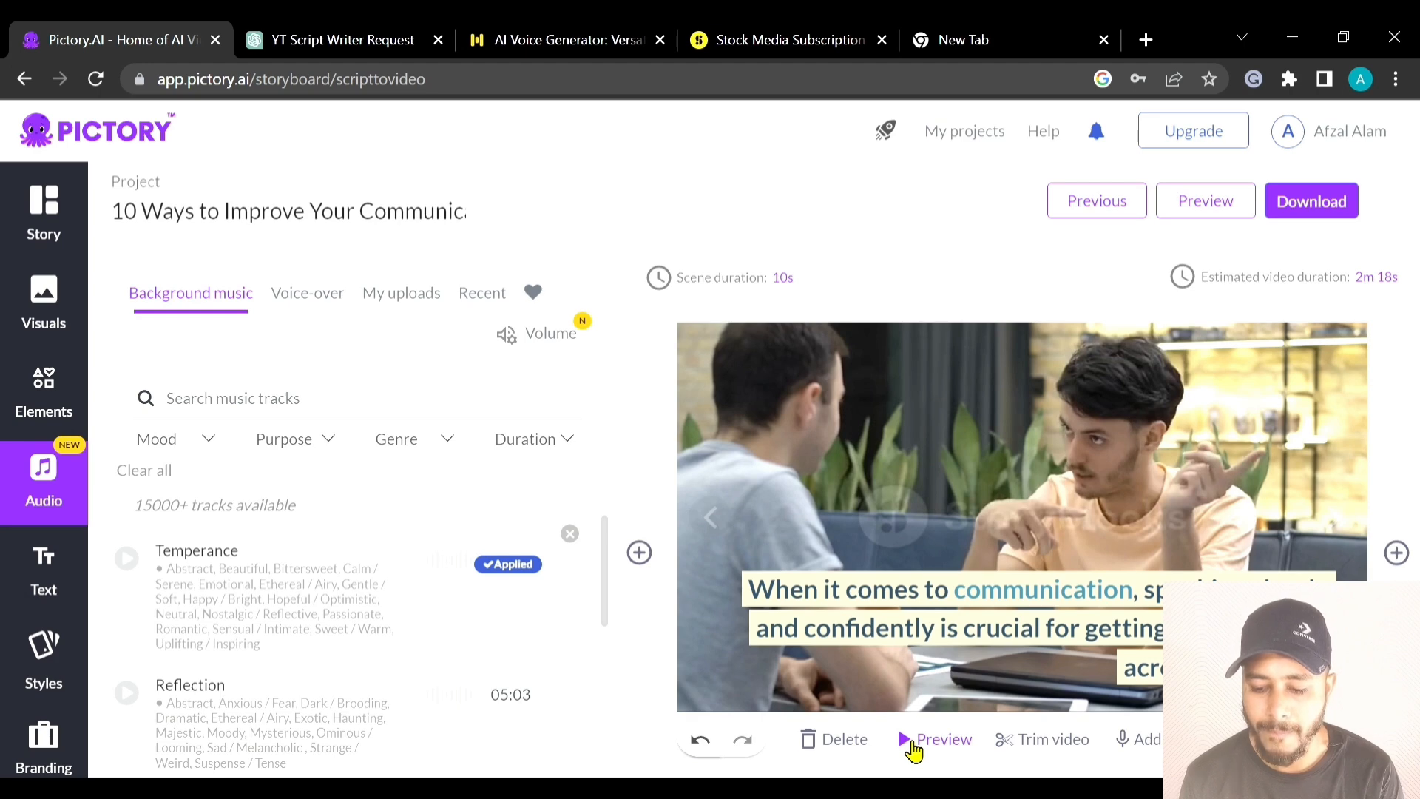
scroll(917, 738, "down", 2)
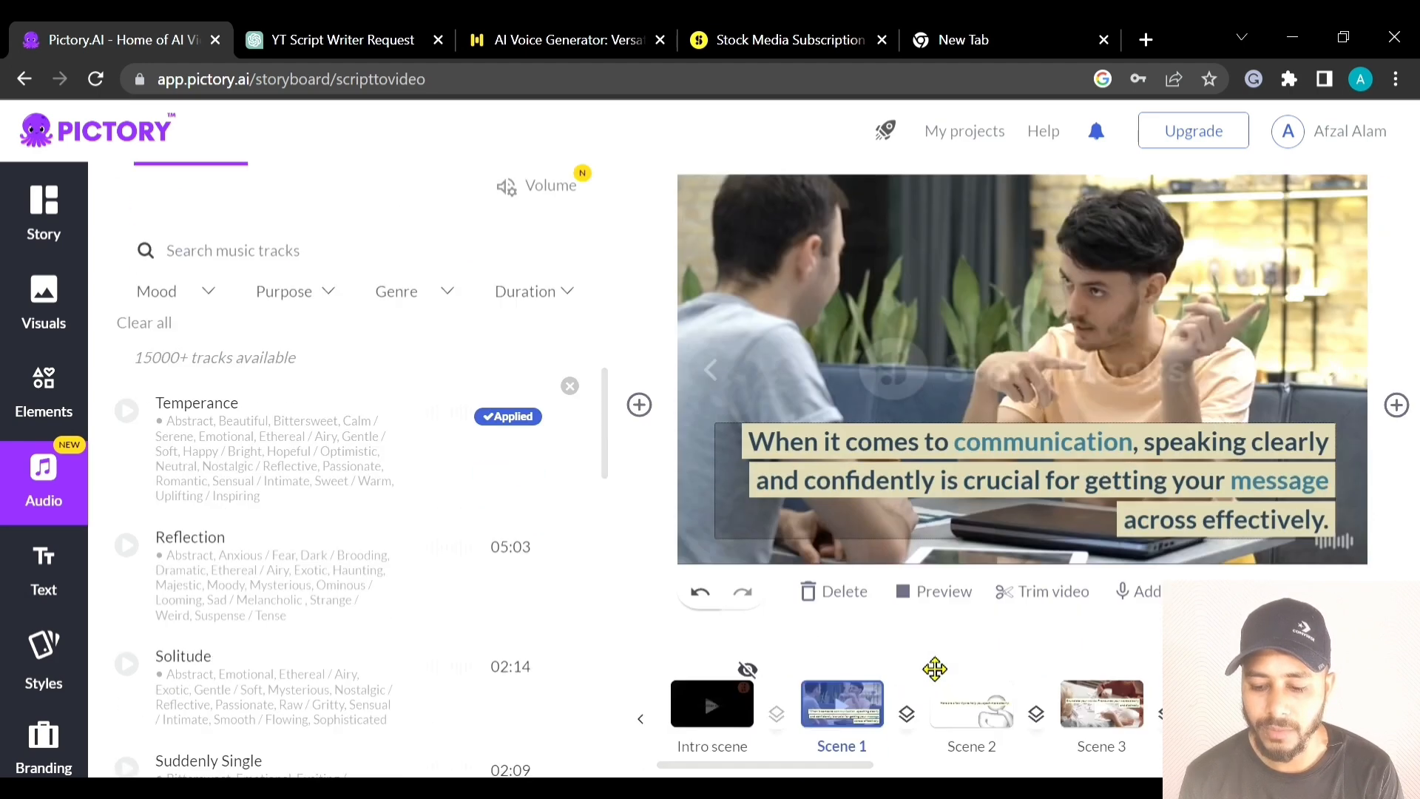
scroll(931, 599, "up", 2)
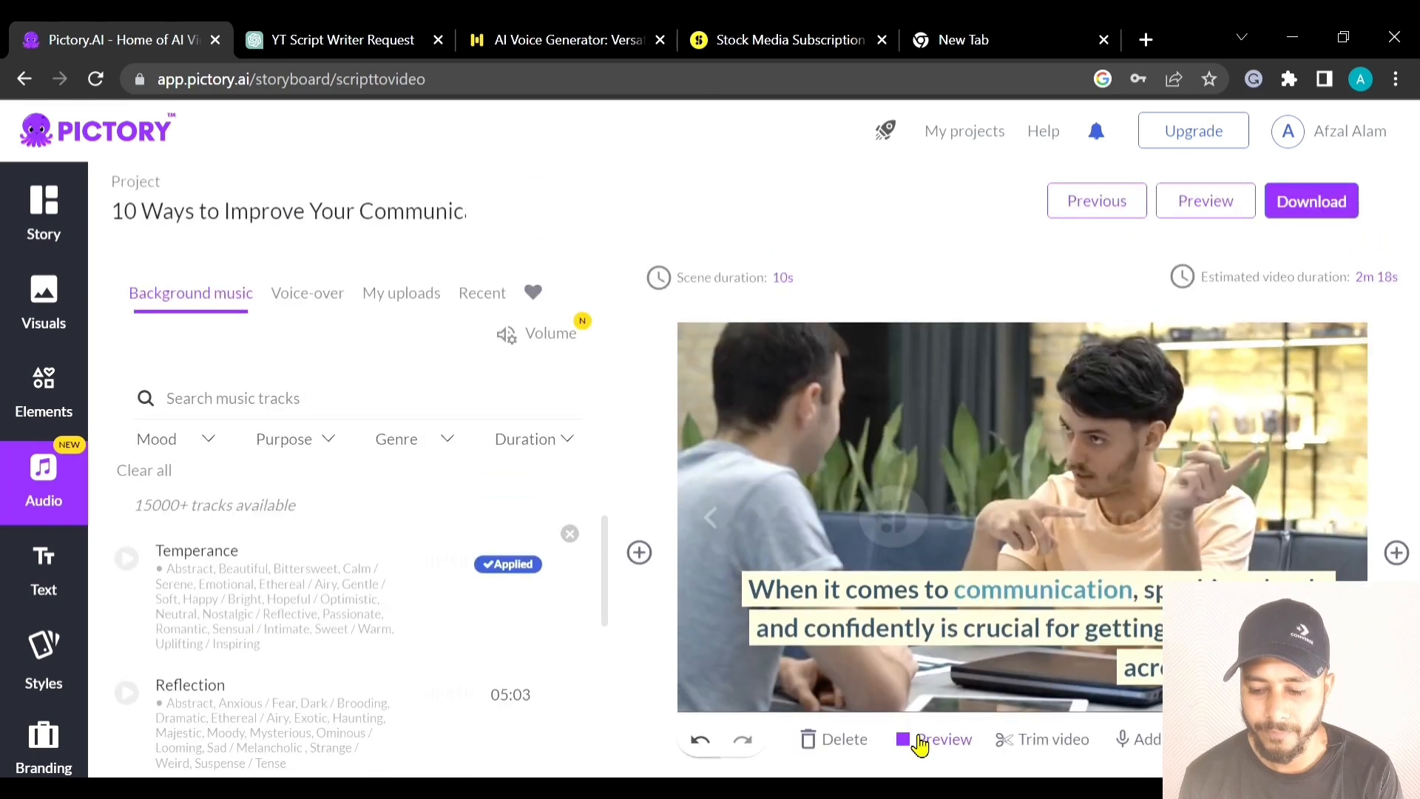
left_click(959, 703)
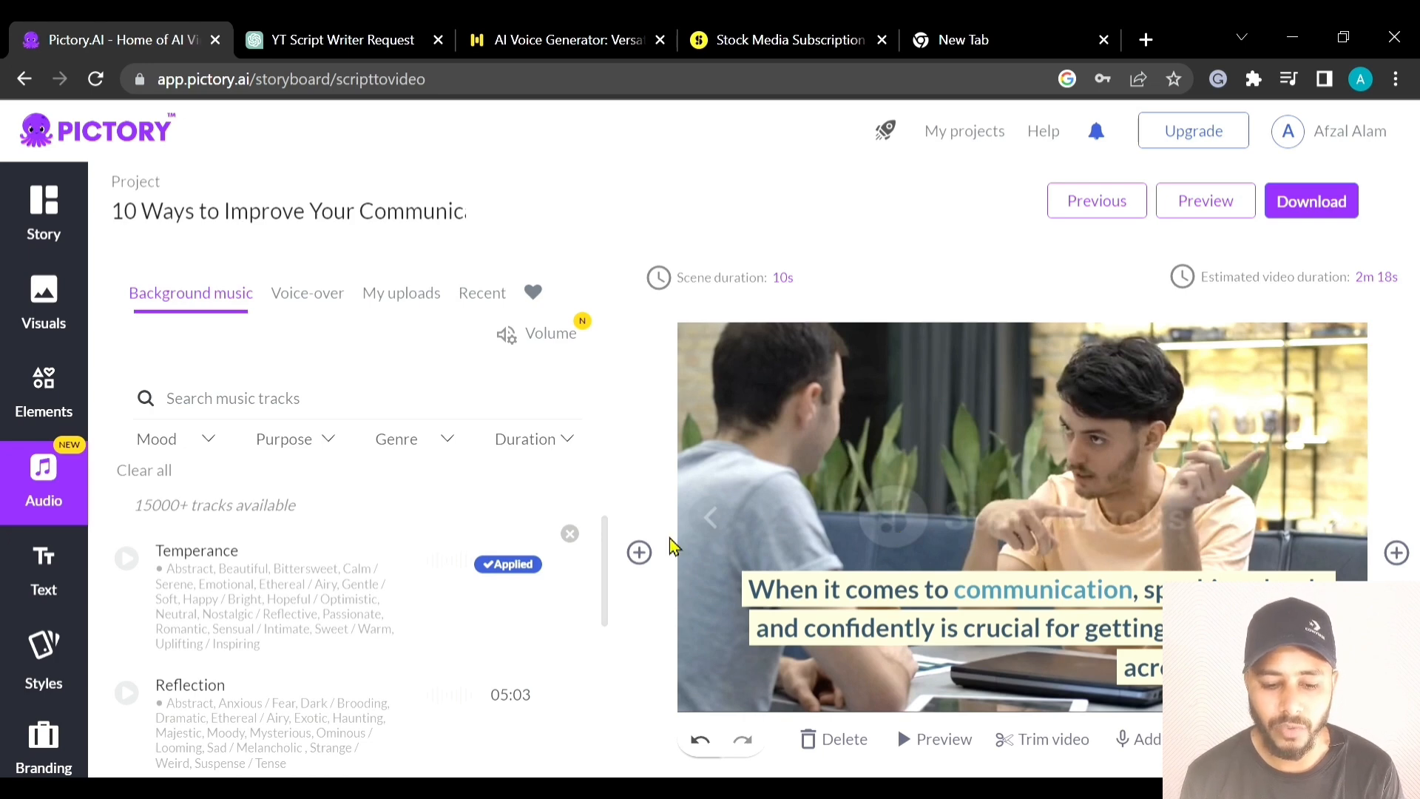
scroll(276, 577, "down", 2)
scroll(184, 553, "up", 2)
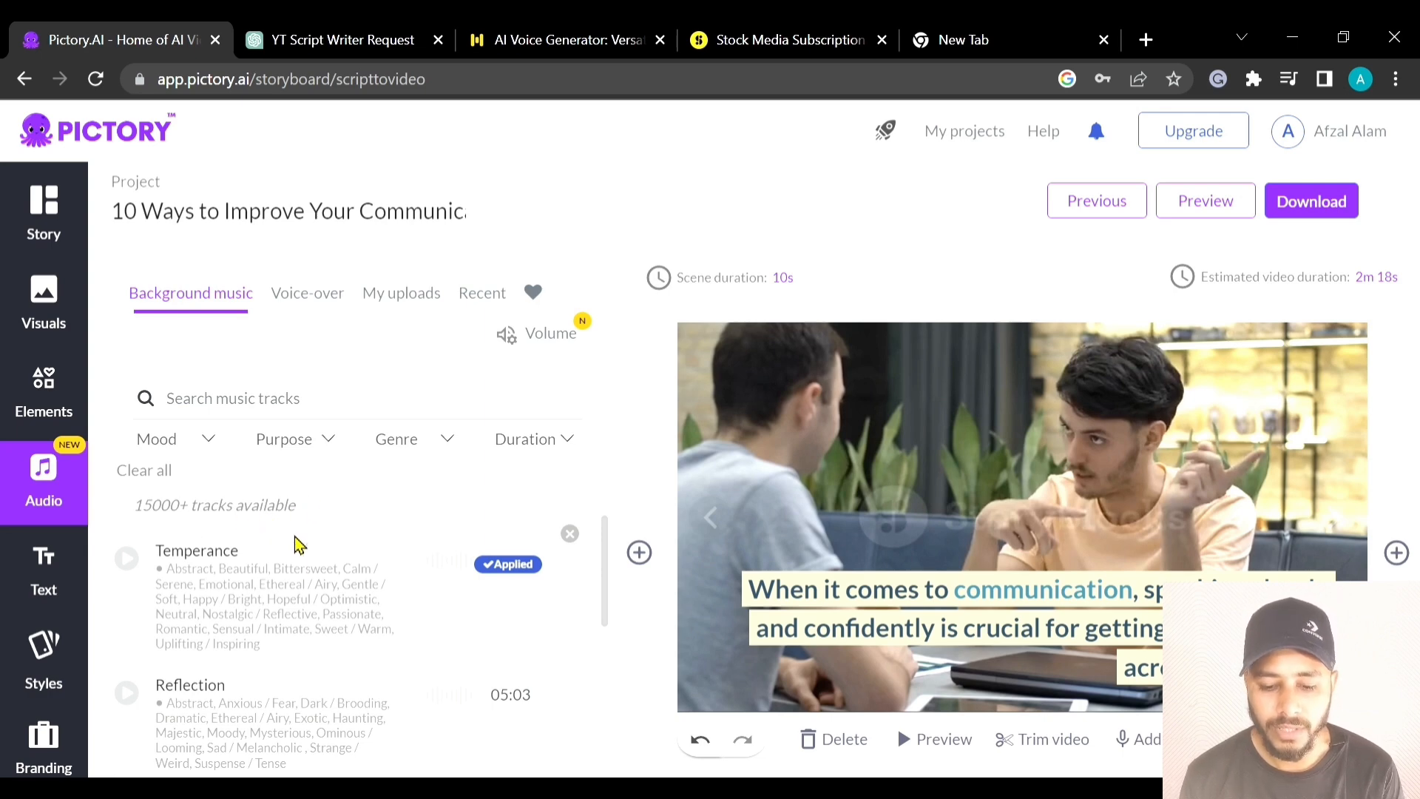
scroll(318, 606, "down", 2)
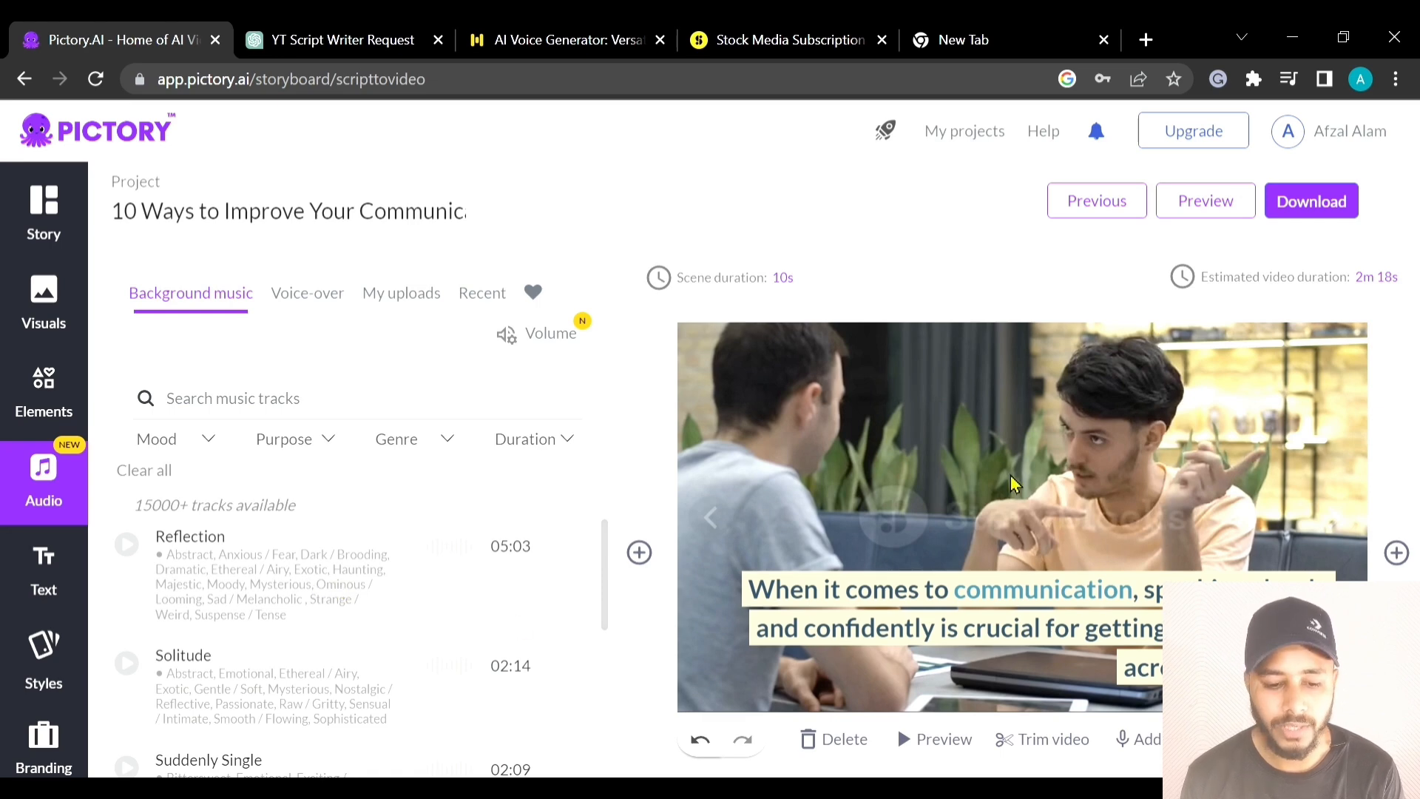
Examine the available text formats and the Memory template's intro, scene and outro styles.
left_click(52, 576)
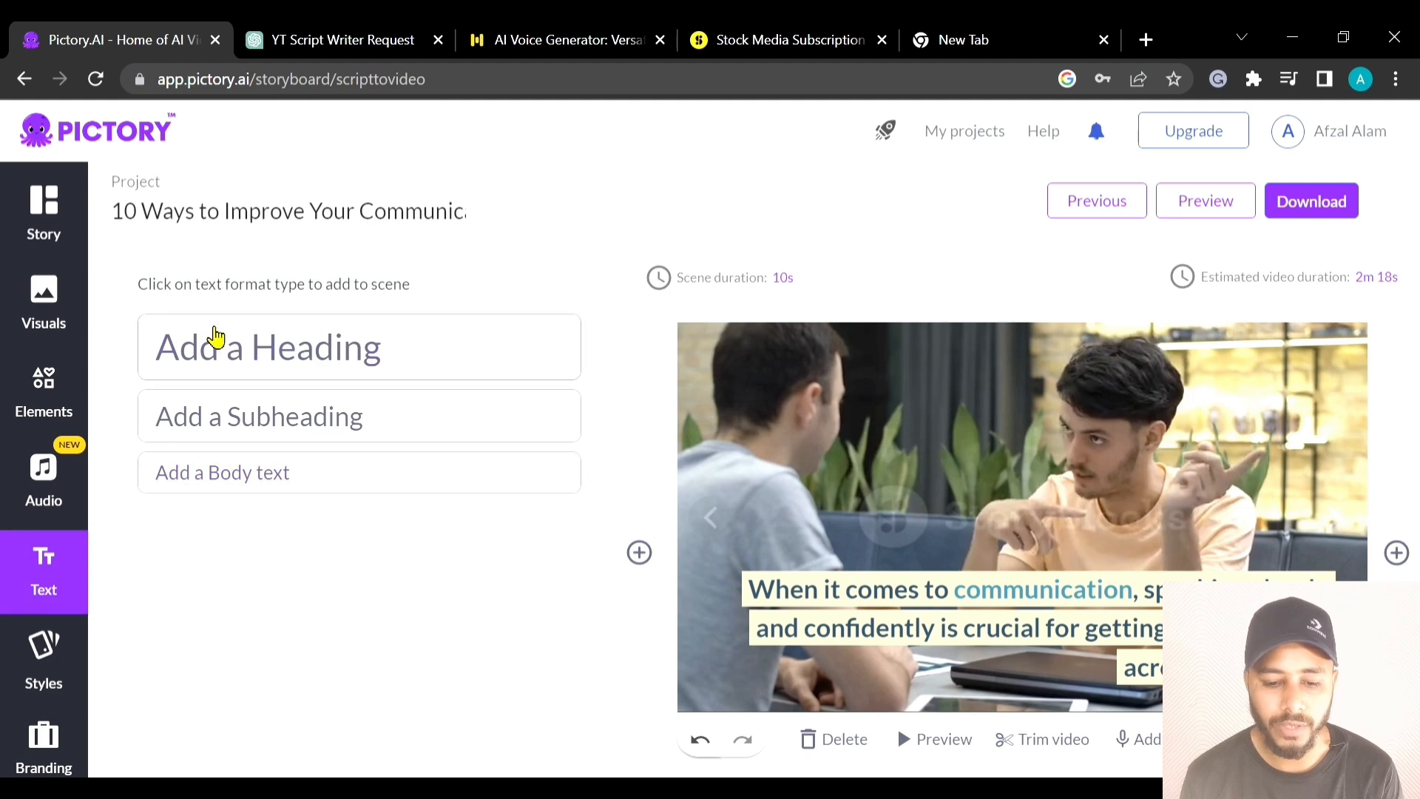
scroll(74, 560, "down", 2)
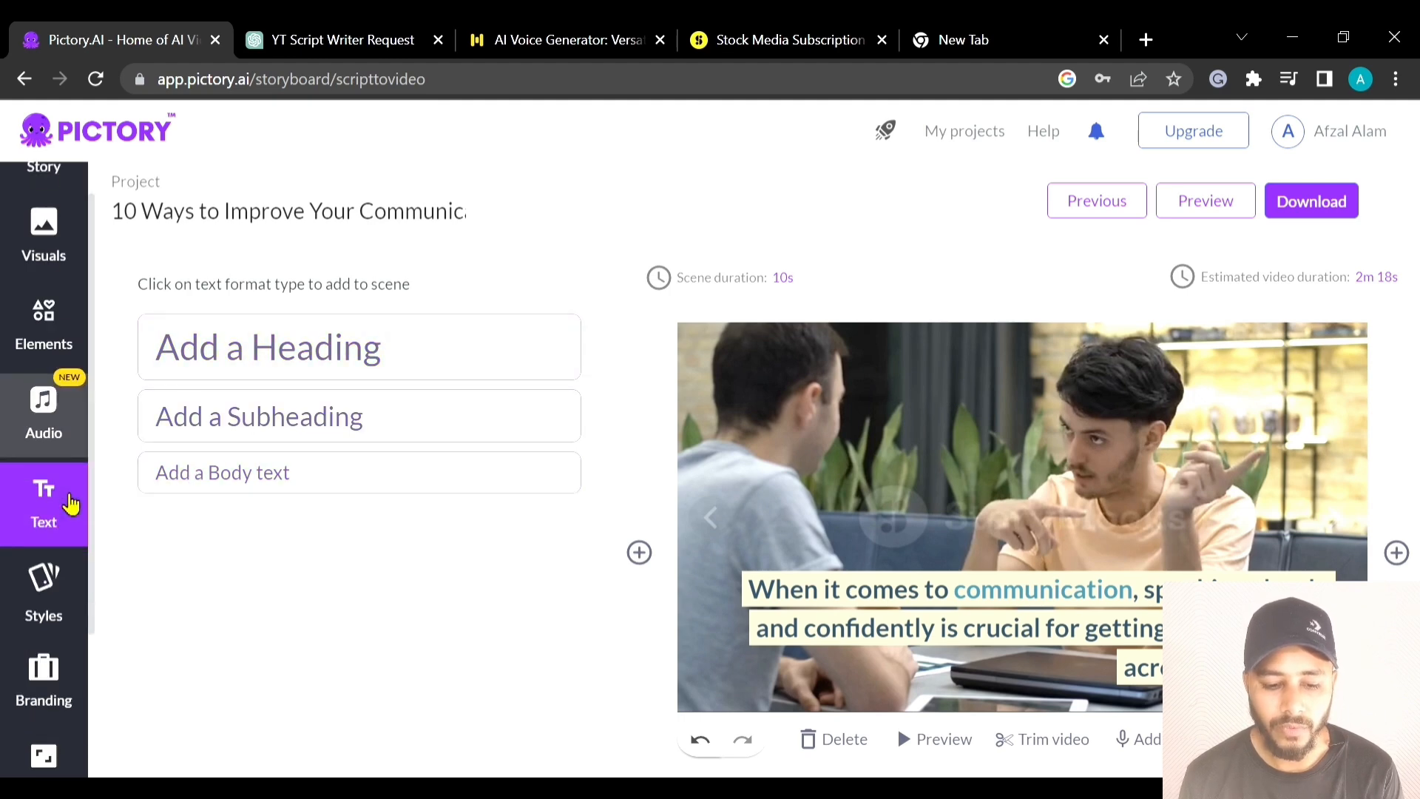
left_click(72, 502)
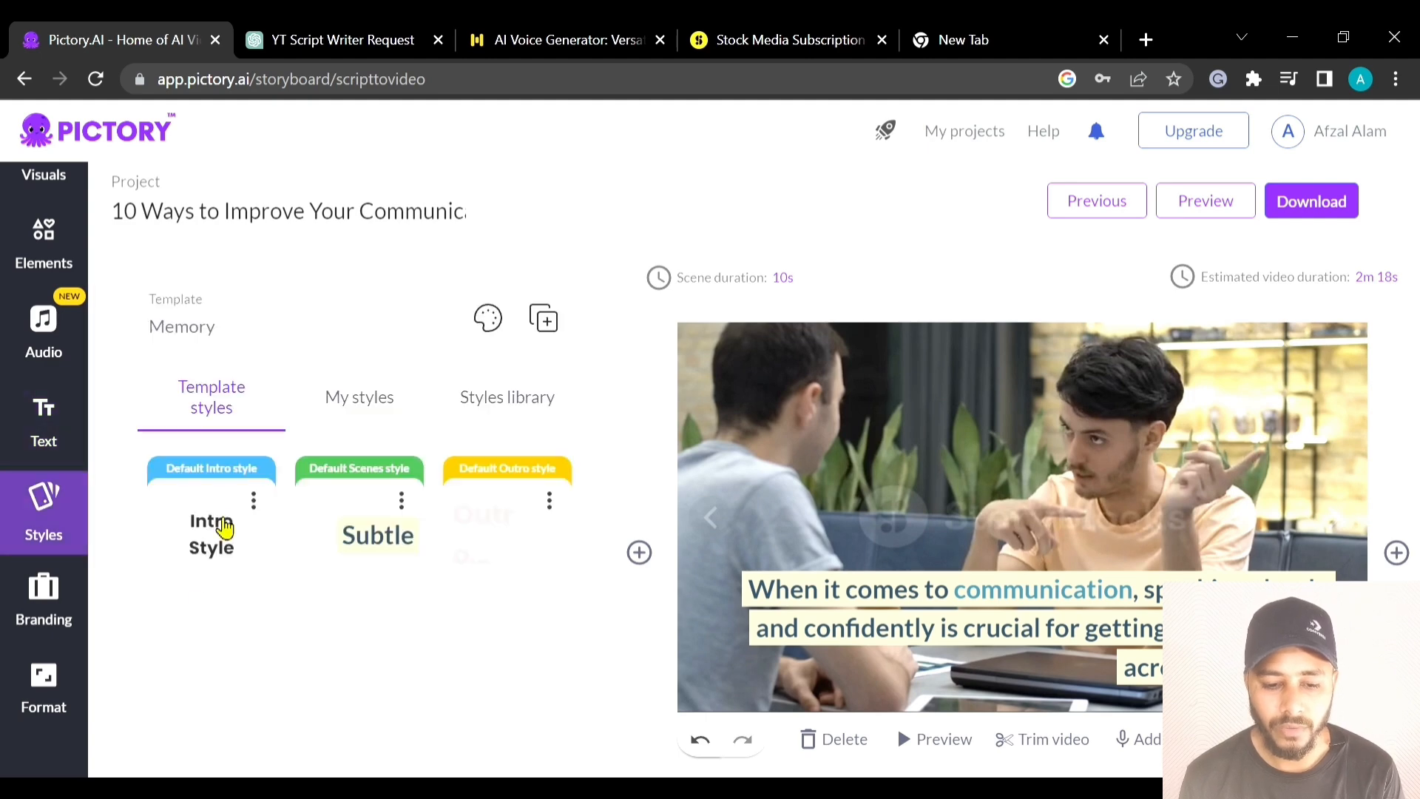
scroll(64, 412, "up", 2)
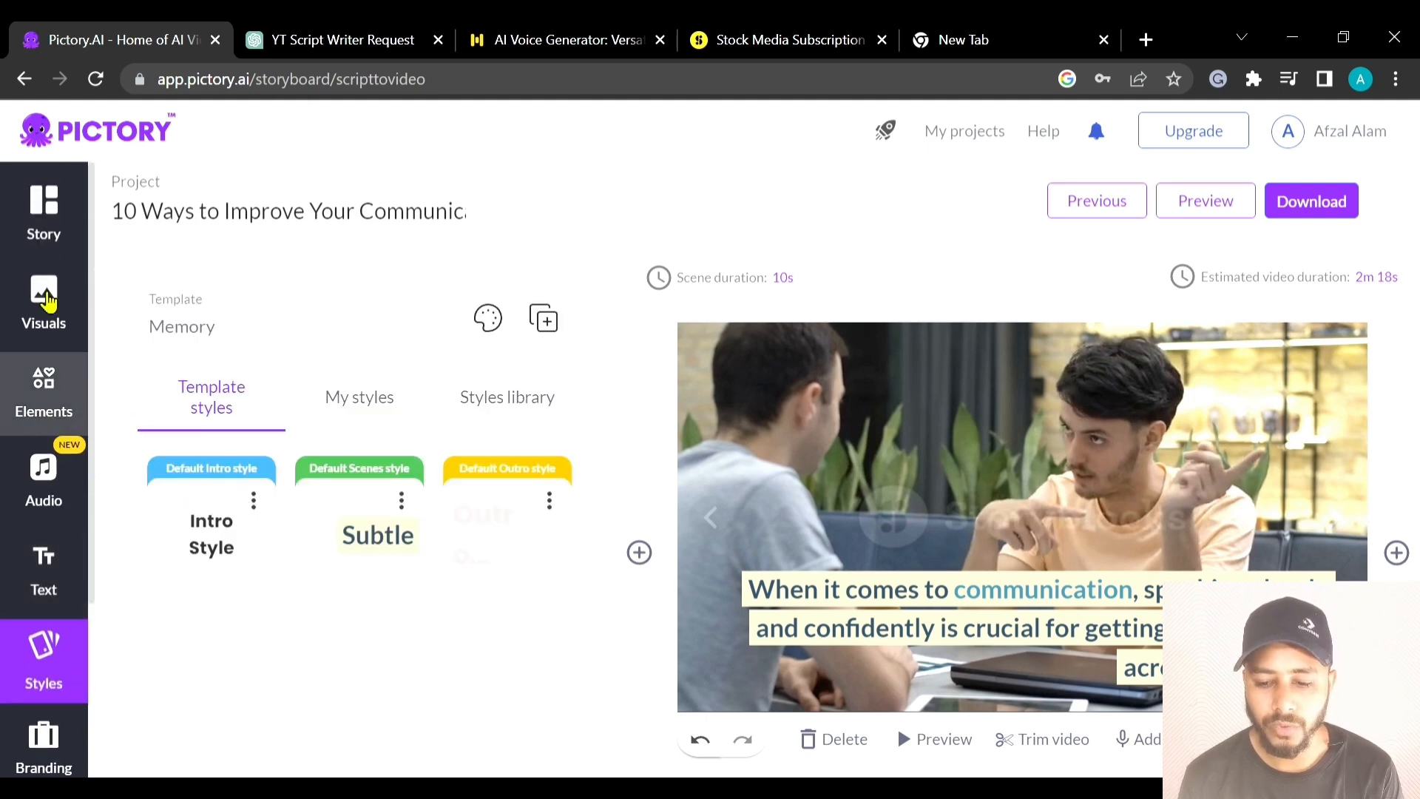
Return to the story view and set scene 1's caption font to Arial.
left_click(45, 222)
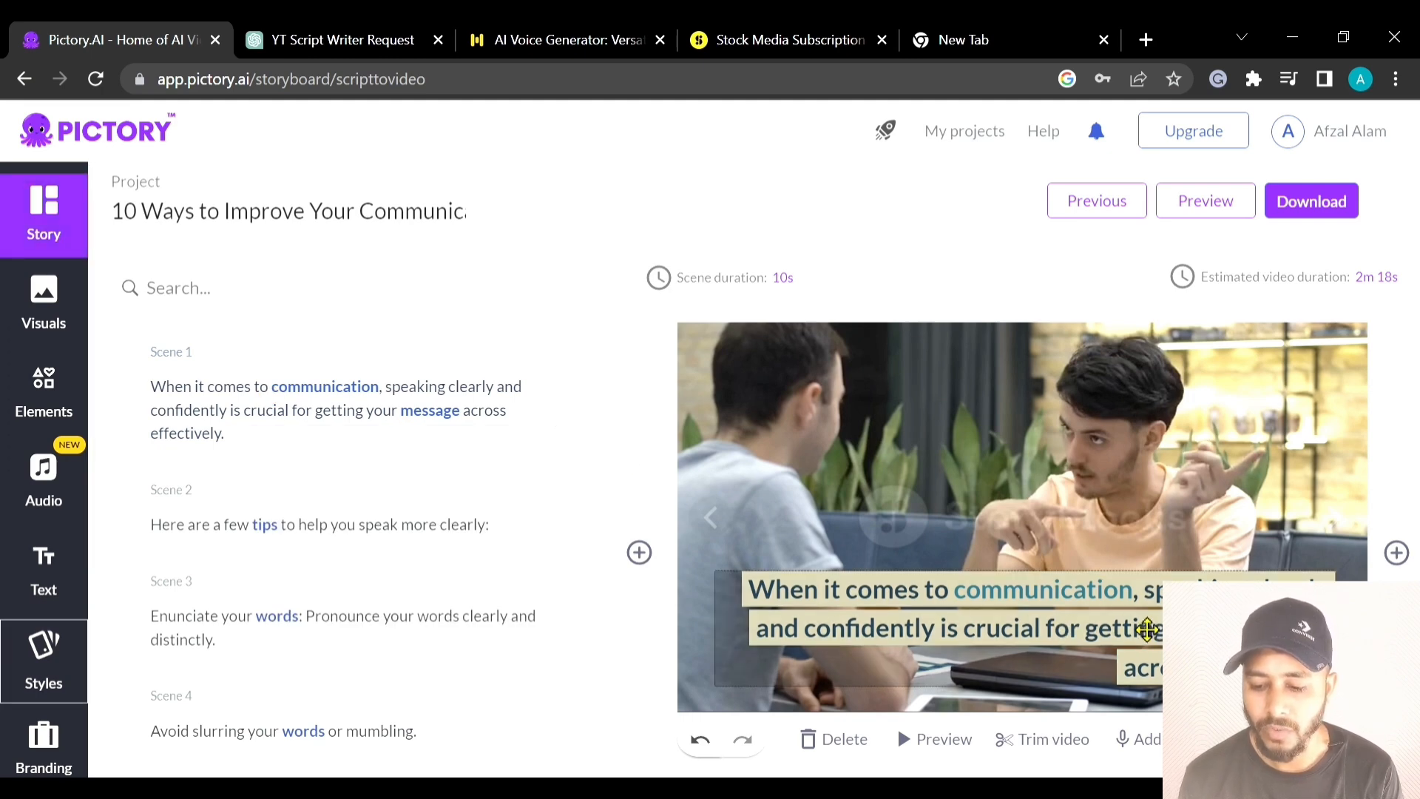
left_click(1148, 630)
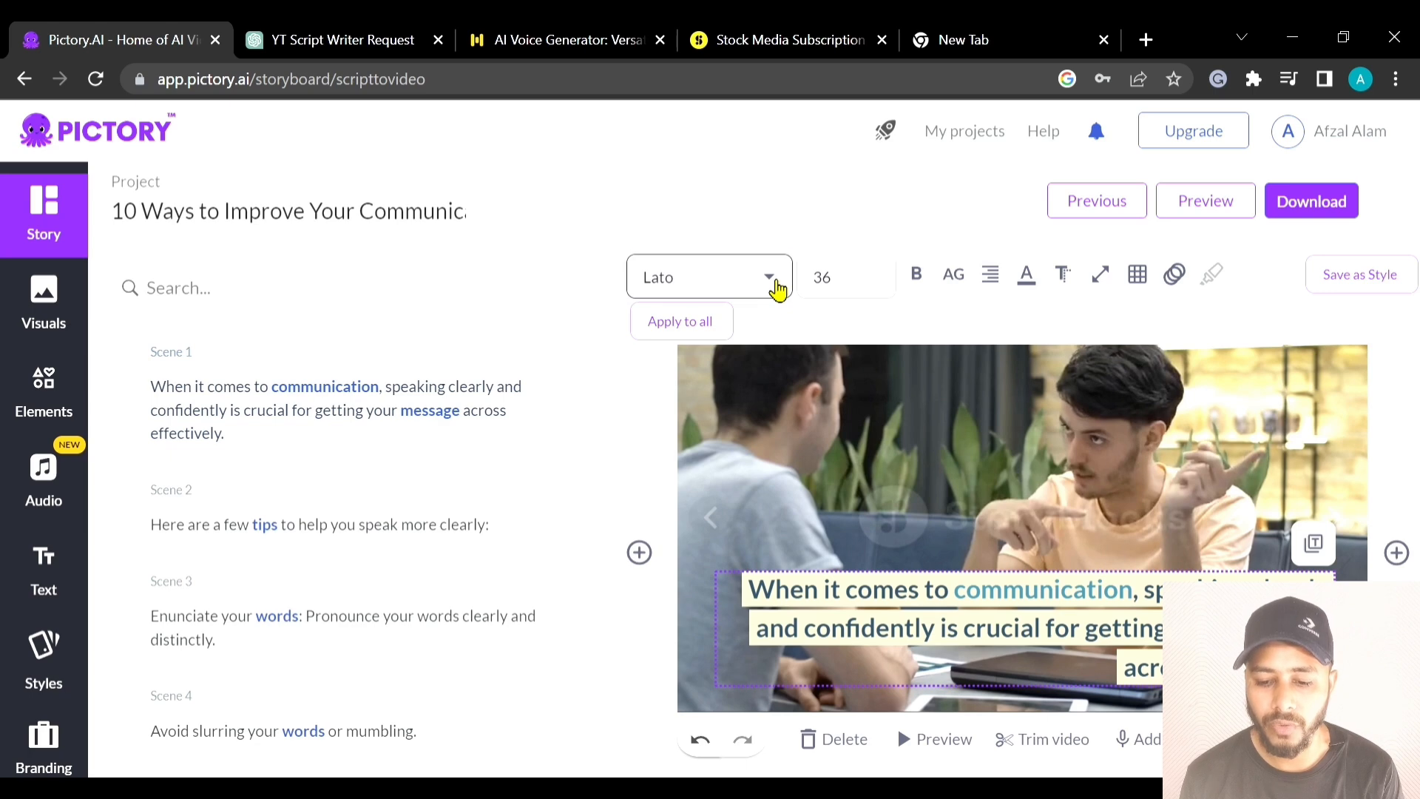
left_click(776, 289)
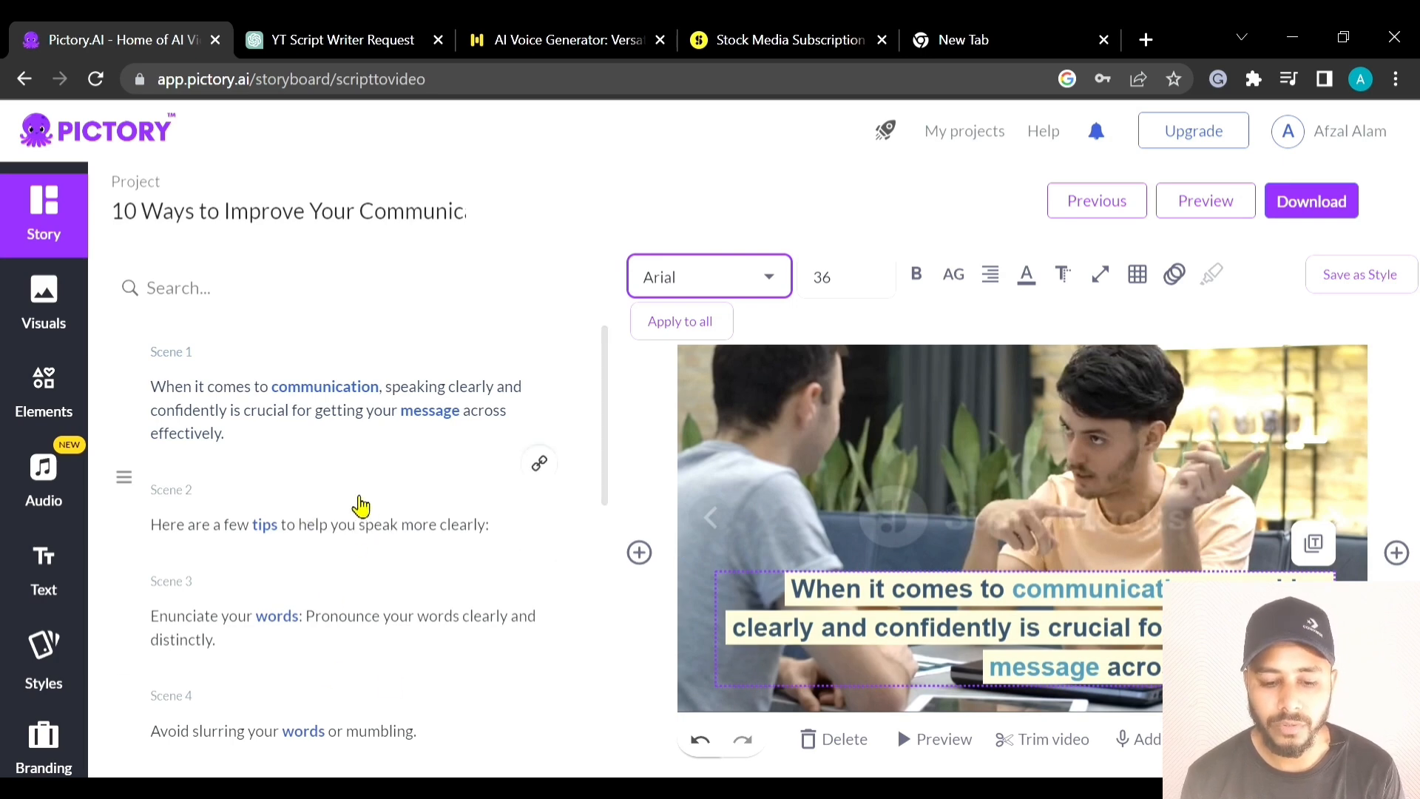
Replace scene 2's visual with the library clip of a white envelope on a blue circle.
left_click(246, 511)
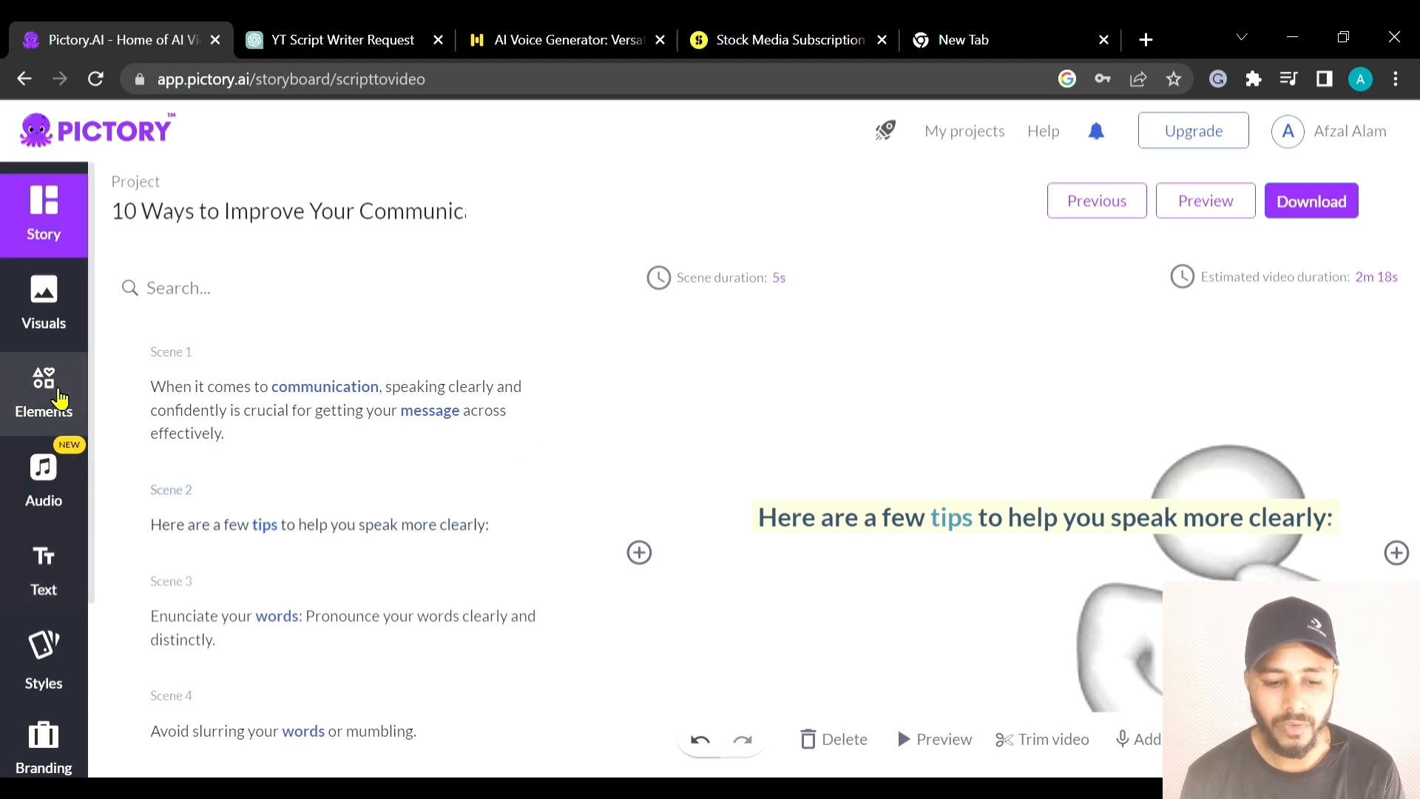
left_click(44, 310)
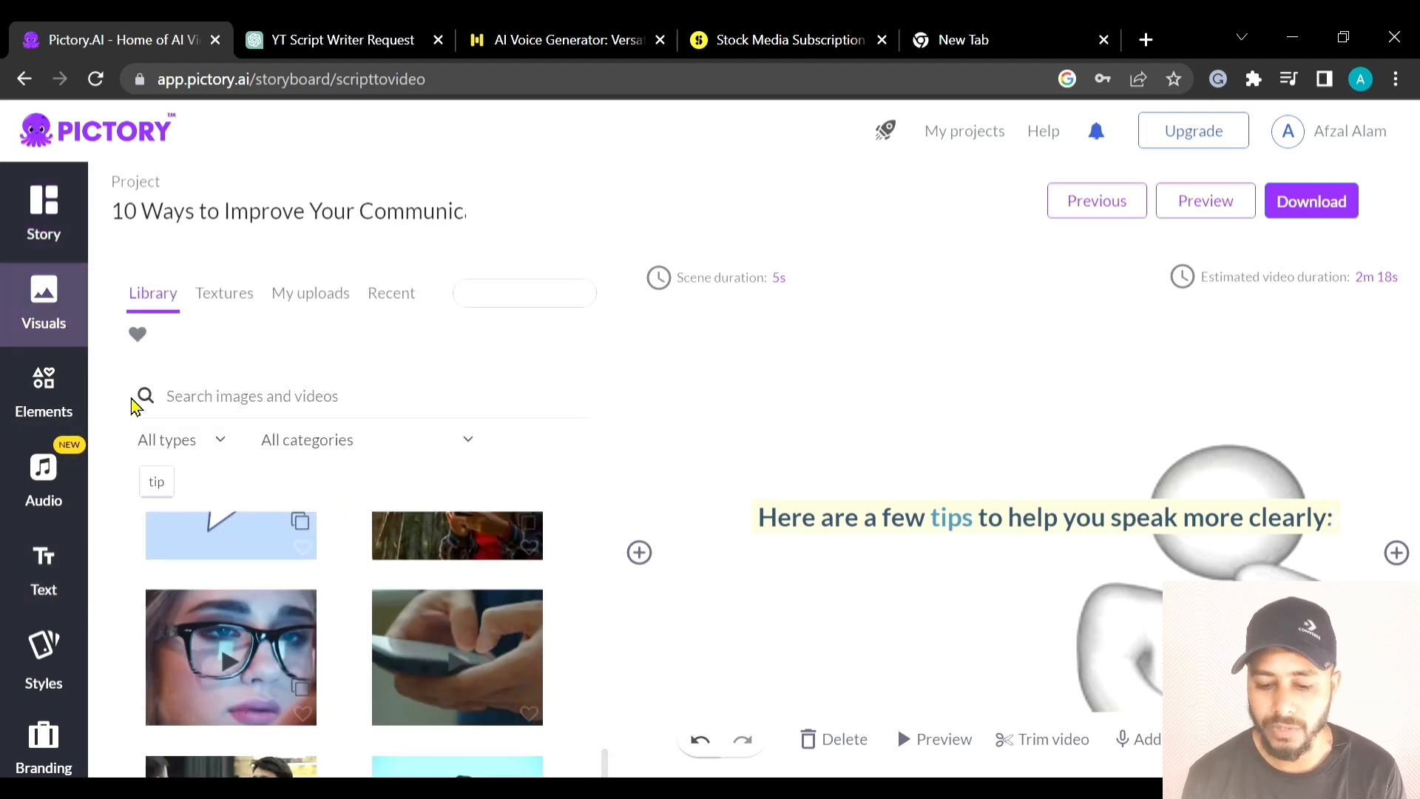
scroll(476, 629, "down", 10)
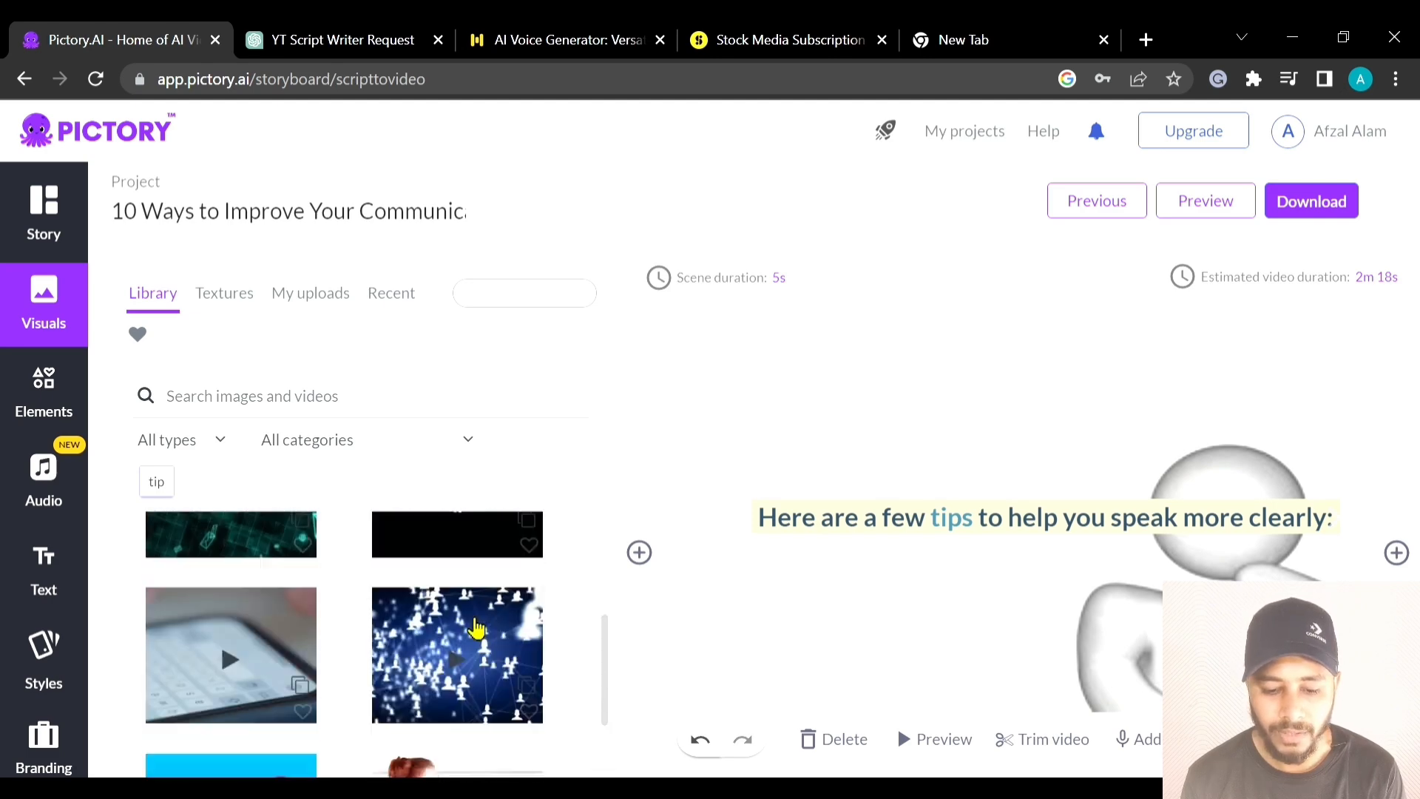
scroll(473, 624, "down", 3)
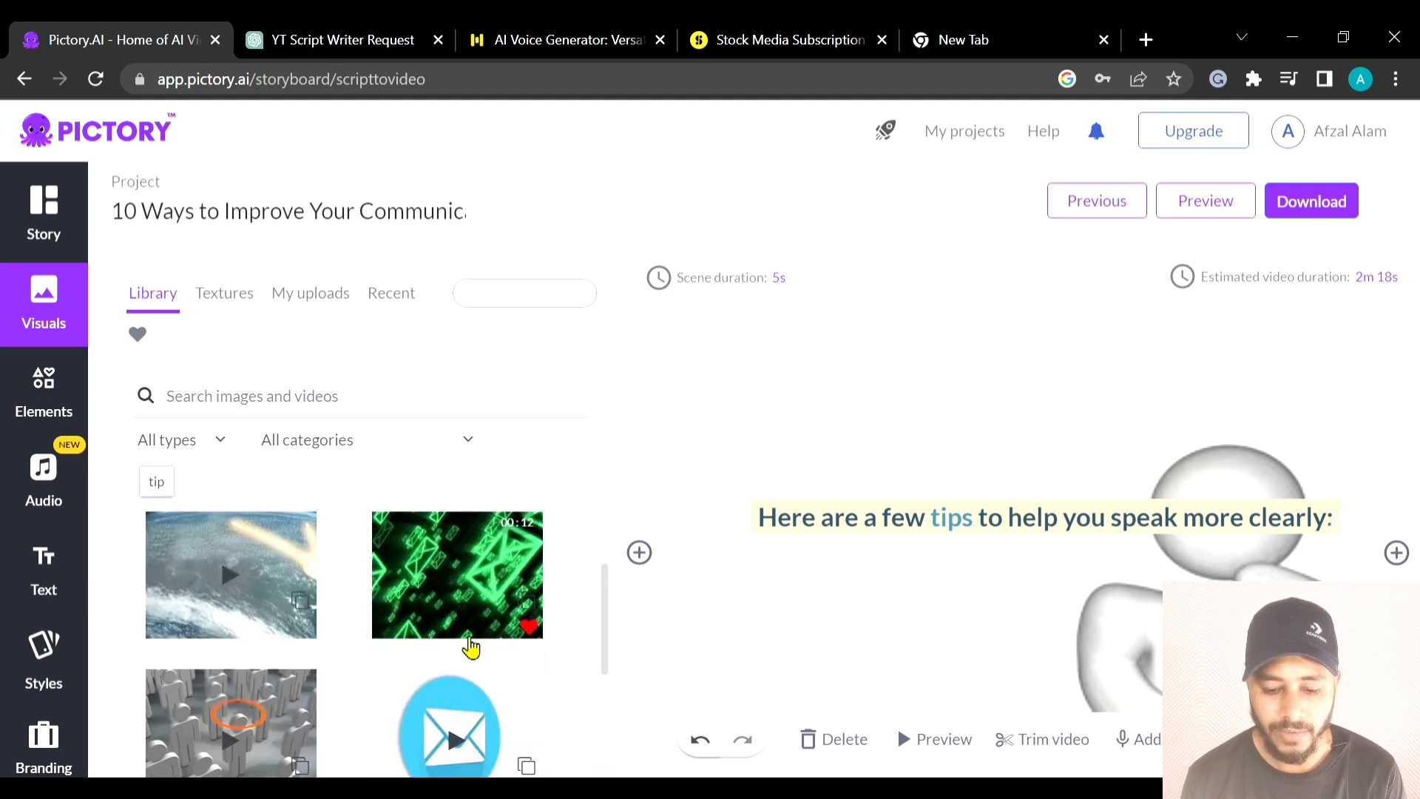
scroll(468, 644, "down", 2)
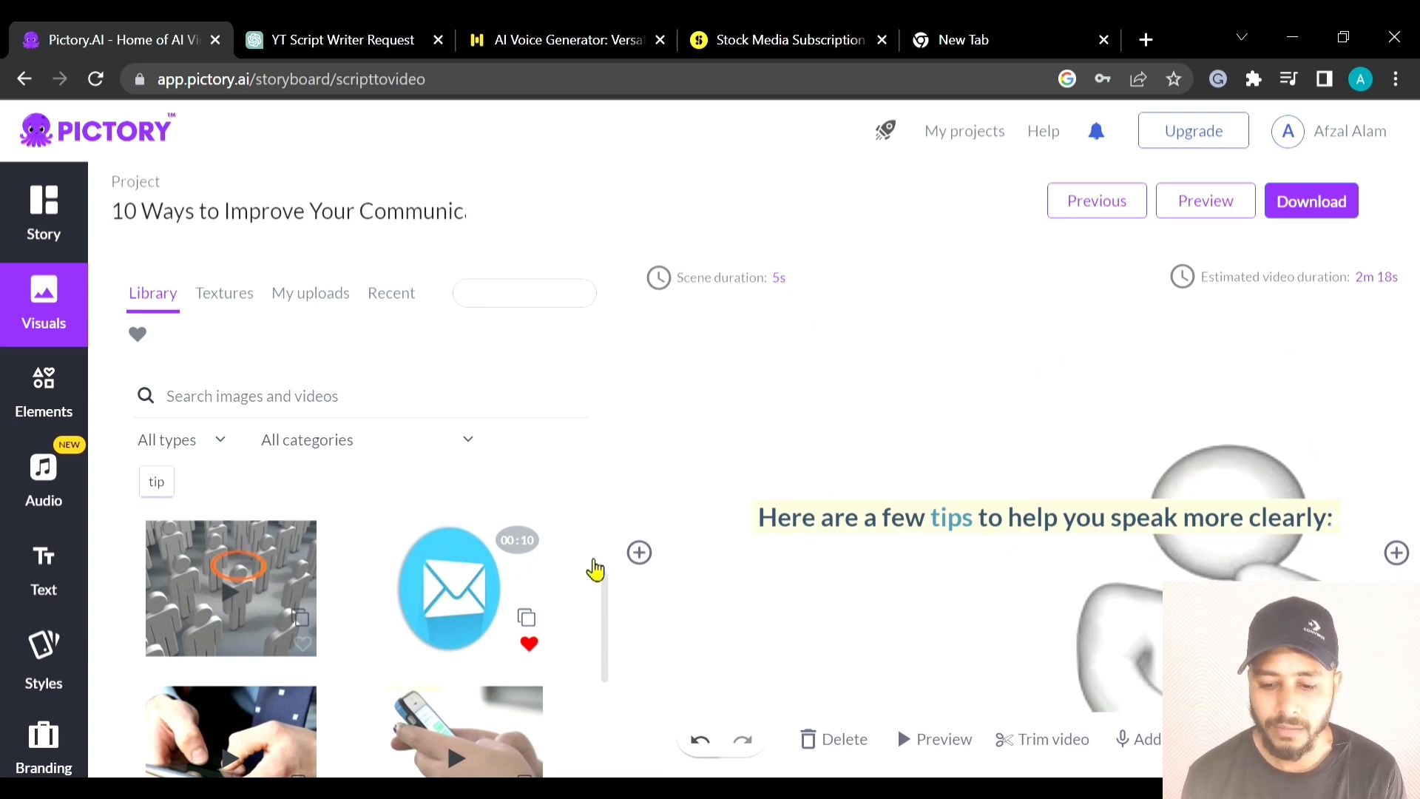
left_click_drag(1107, 472, 1102, 471)
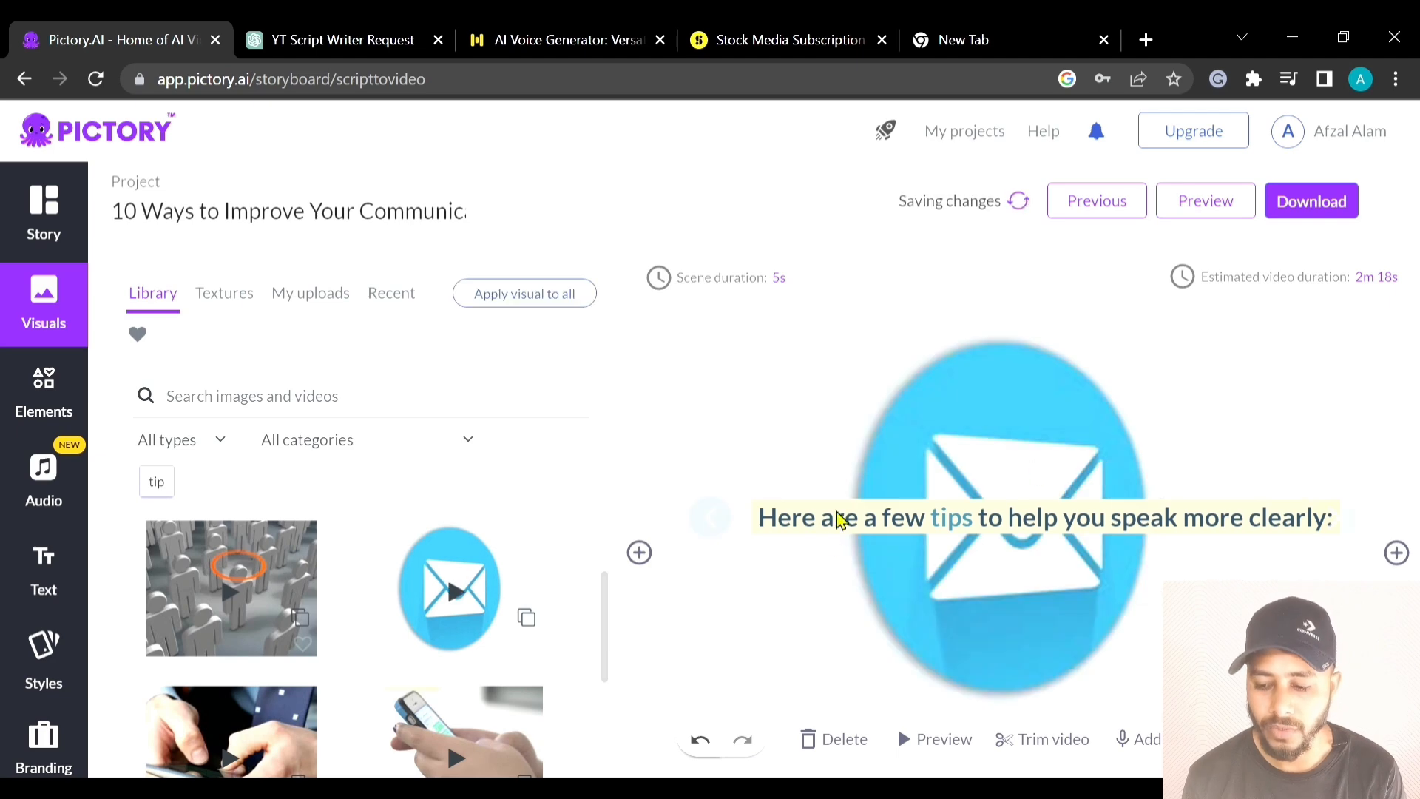
Preview scene 2 with its new envelope visual and look over the scene's voice-over and settings options.
scroll(1038, 488, "down", 2)
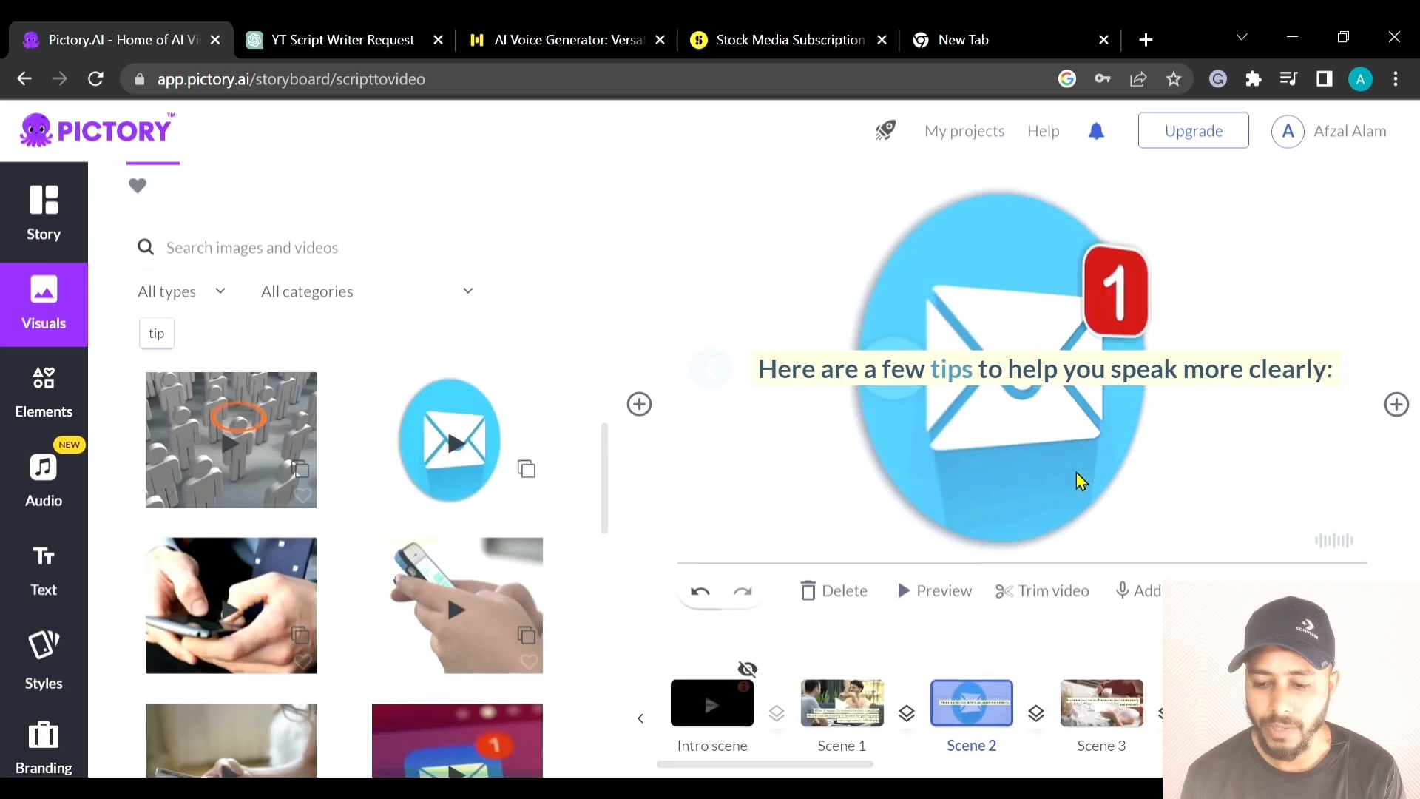
scroll(995, 614, "up", 2)
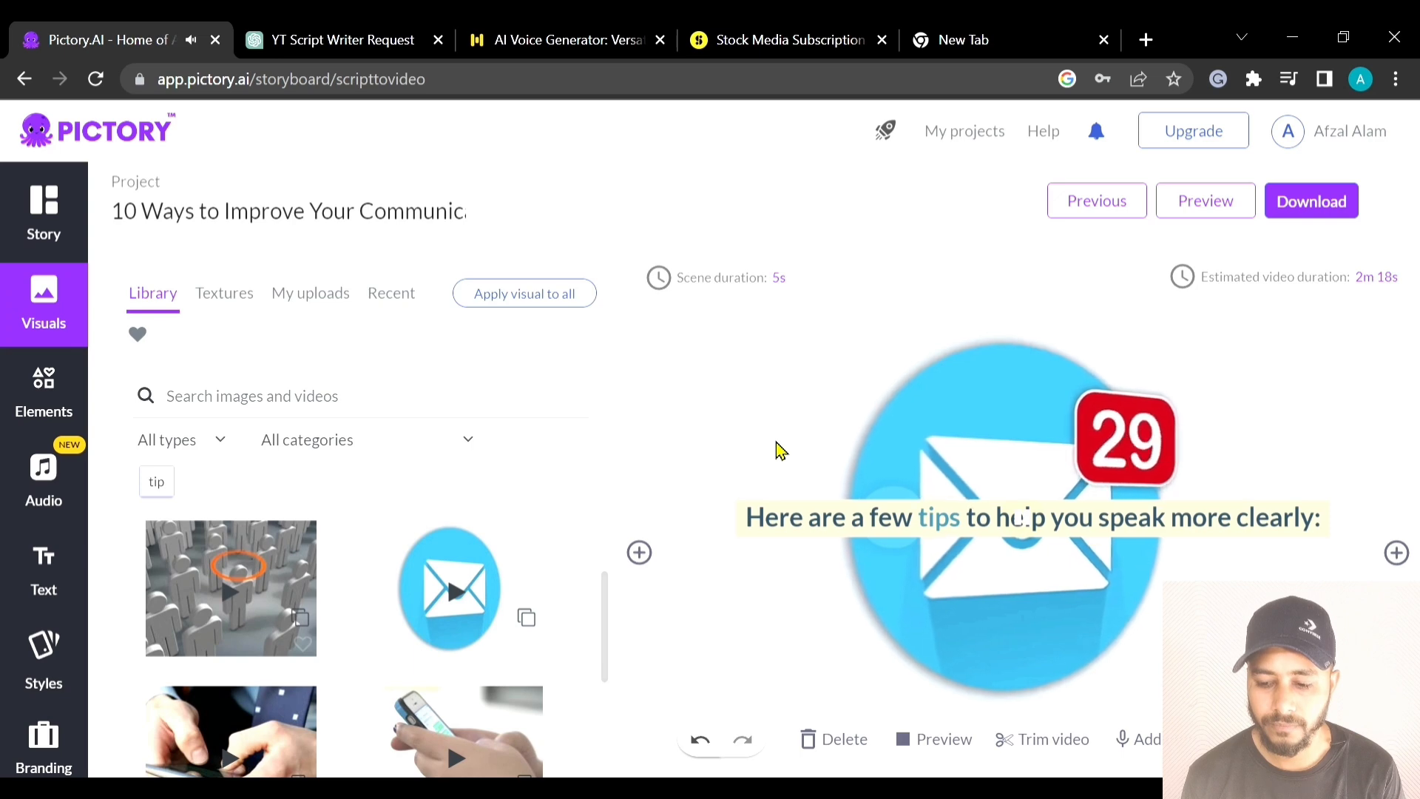
scroll(780, 450, "down", 2)
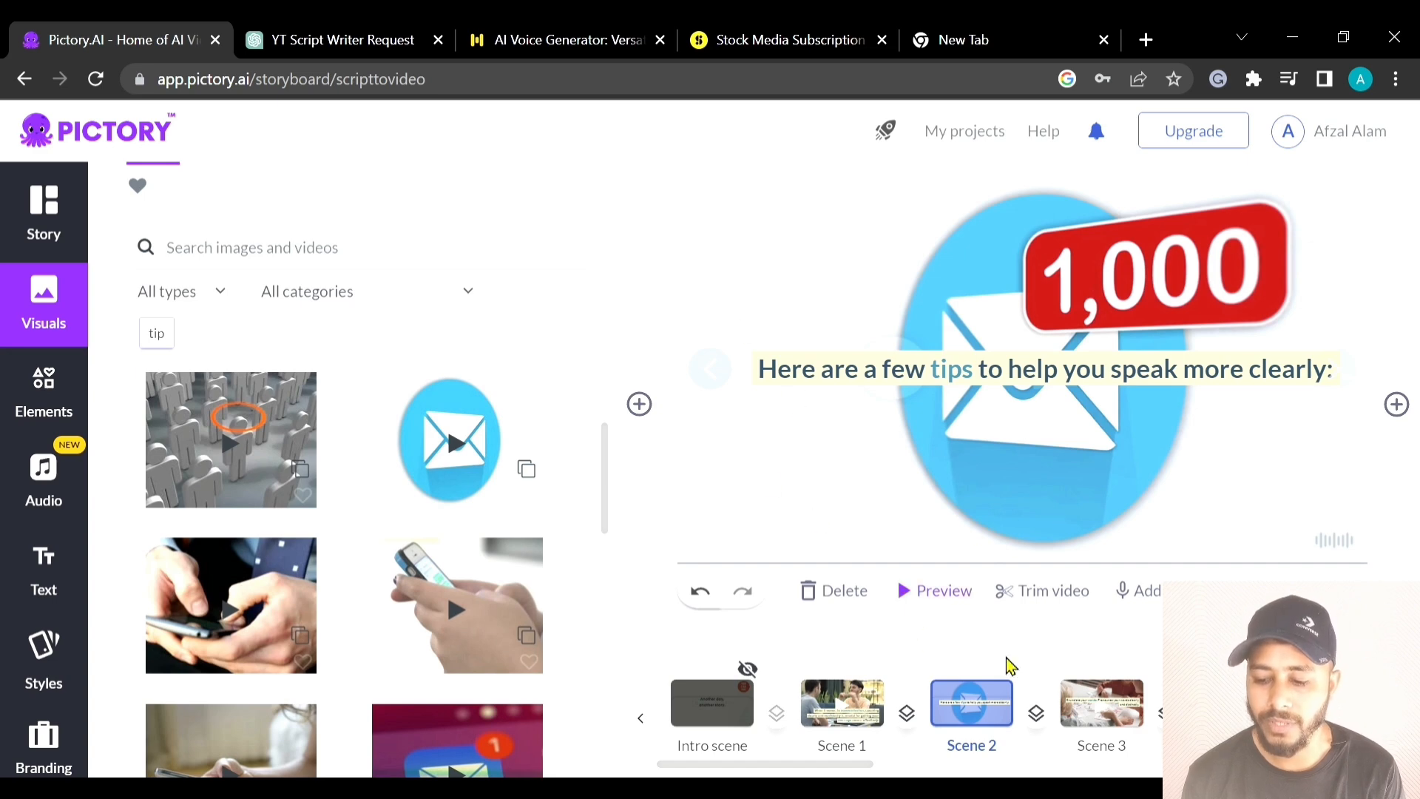
left_click(1287, 590)
scroll(989, 728, "down", 1)
mouse_move(1156, 598)
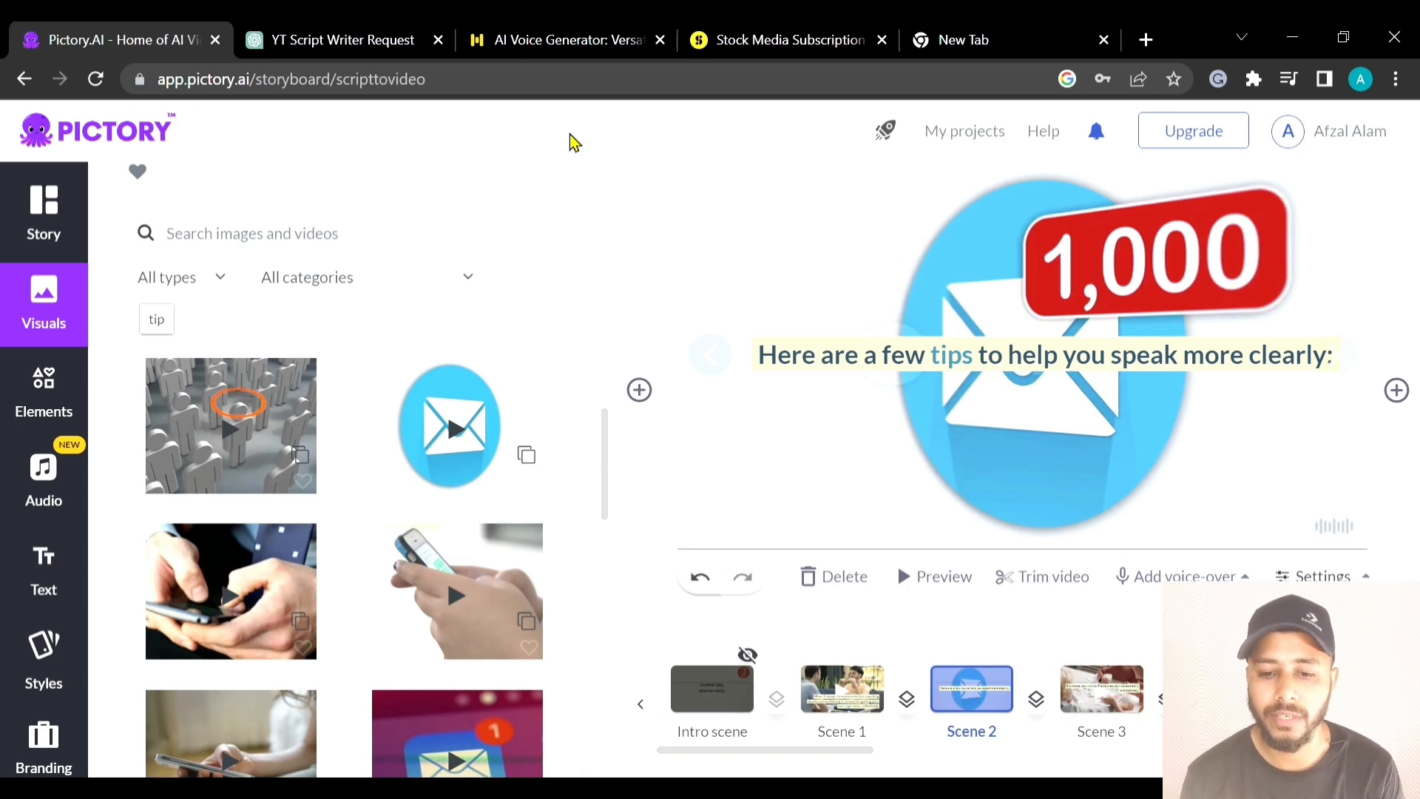
scroll(780, 311, "up", 2)
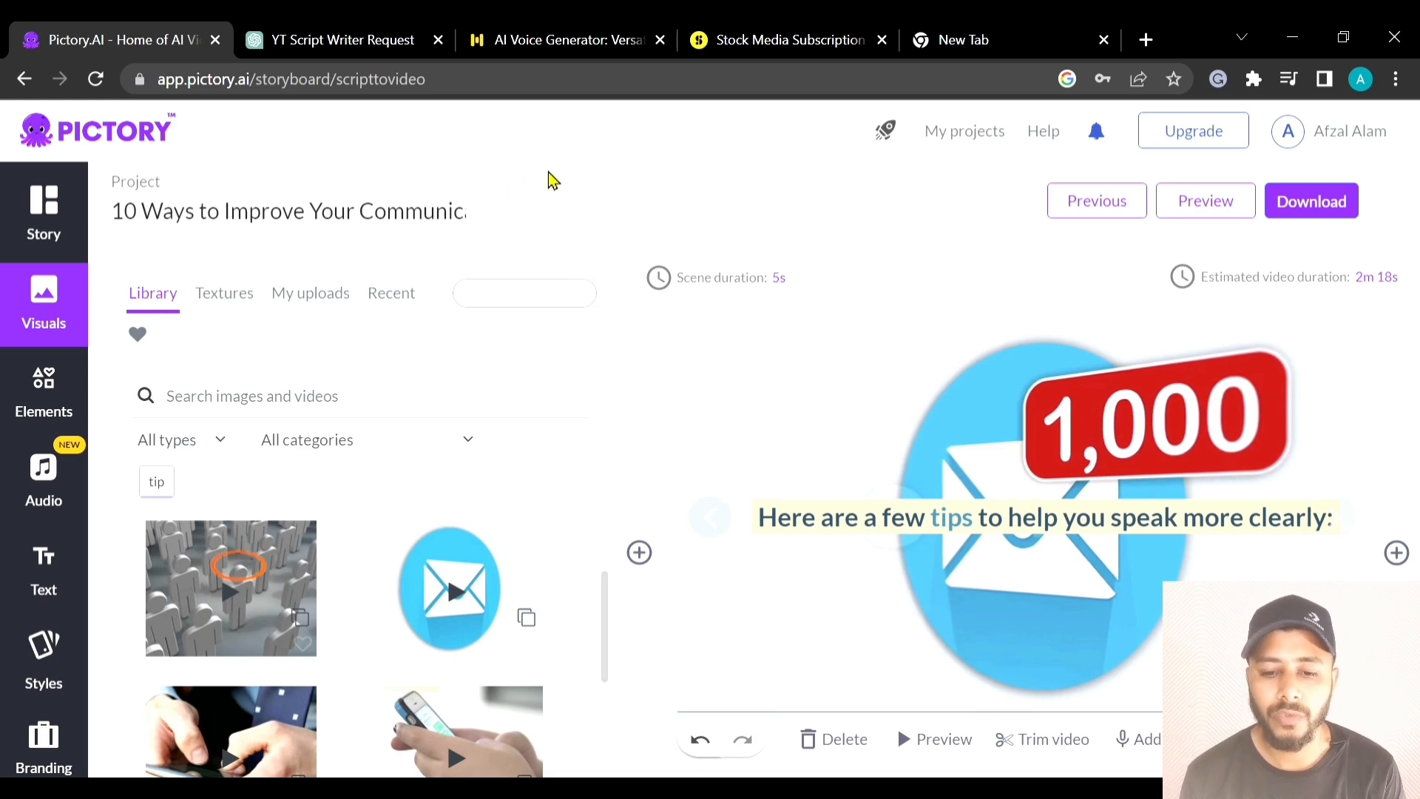
Switch to Murf, open its studio and create a blank audio project, keeping the suggested project title.
left_click(562, 45)
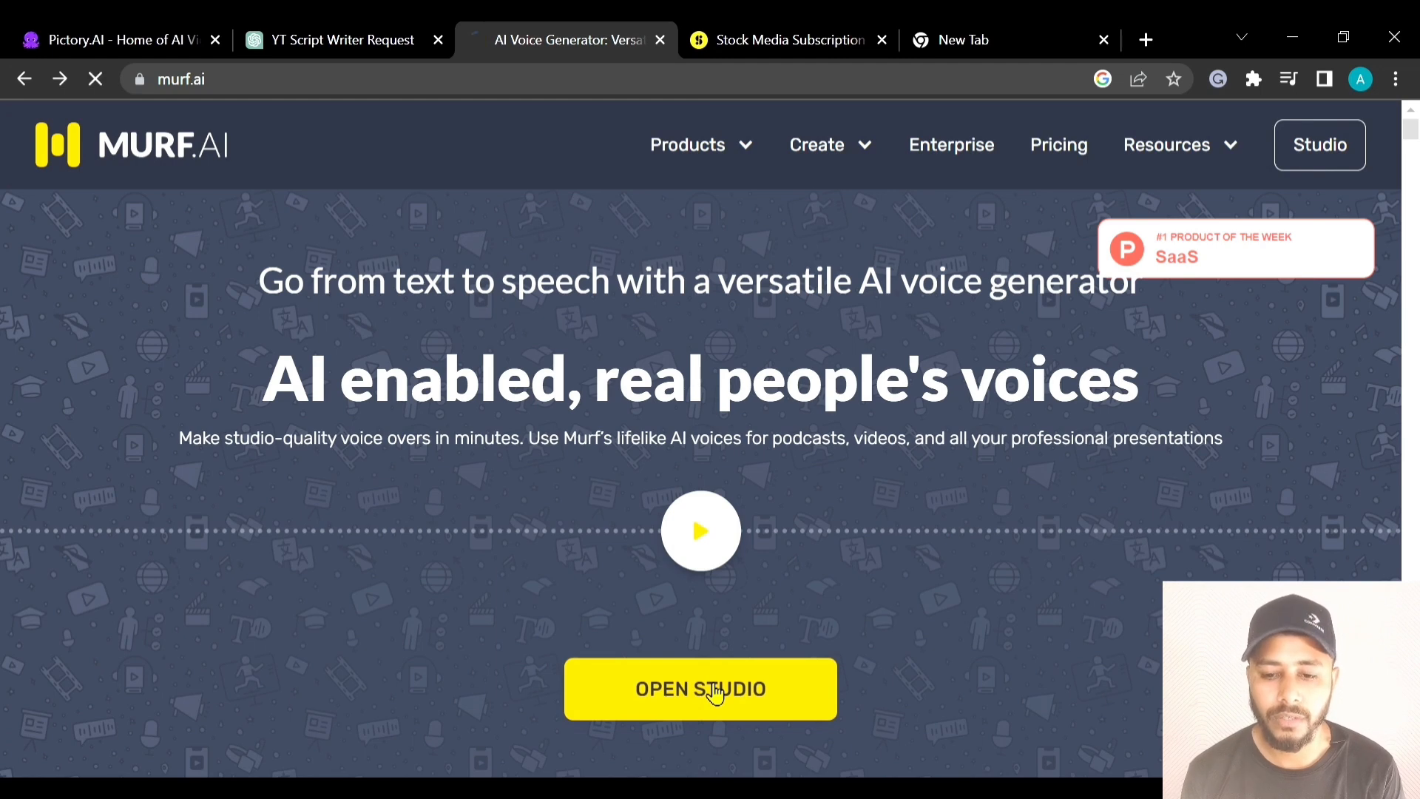
left_click(786, 688)
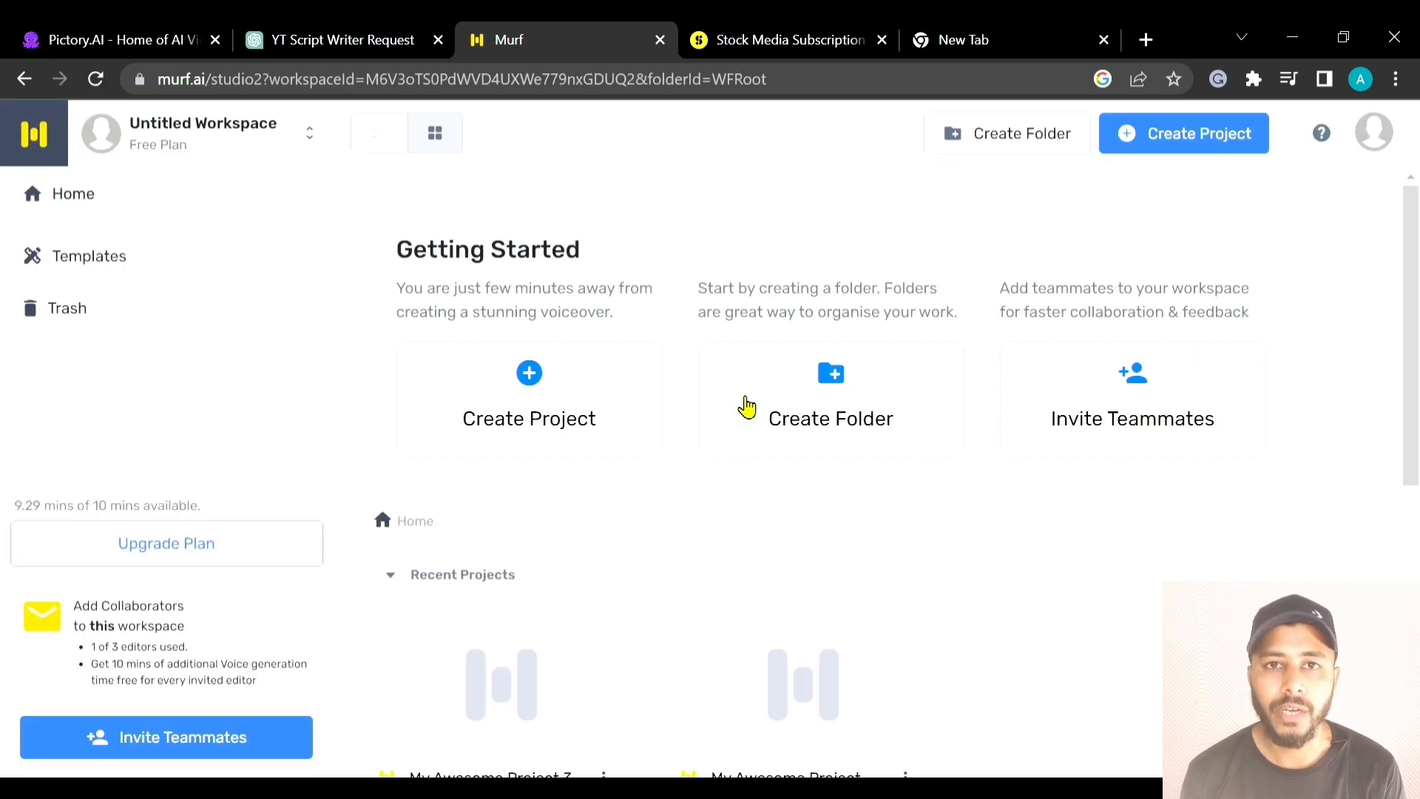
left_click(570, 401)
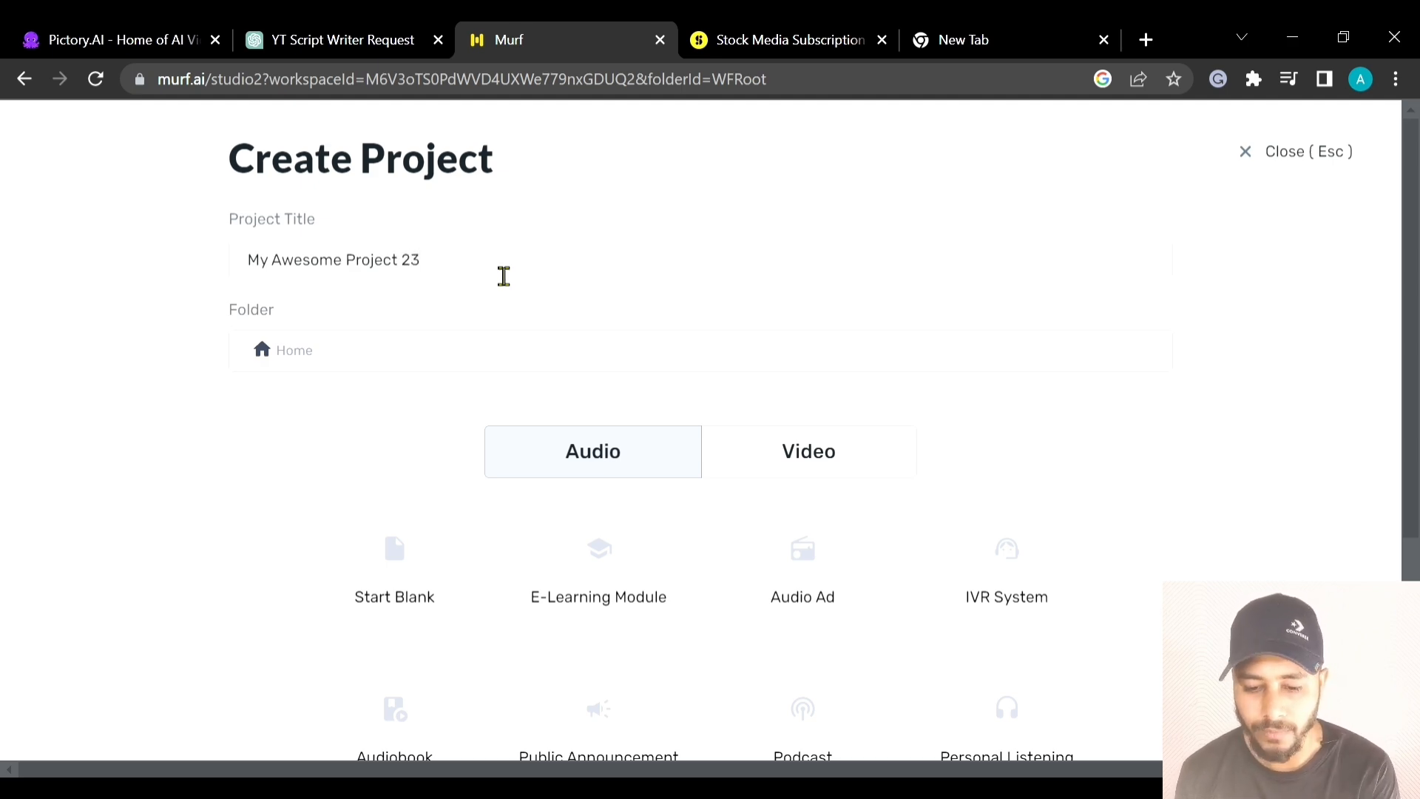
scroll(521, 293, "down", 2)
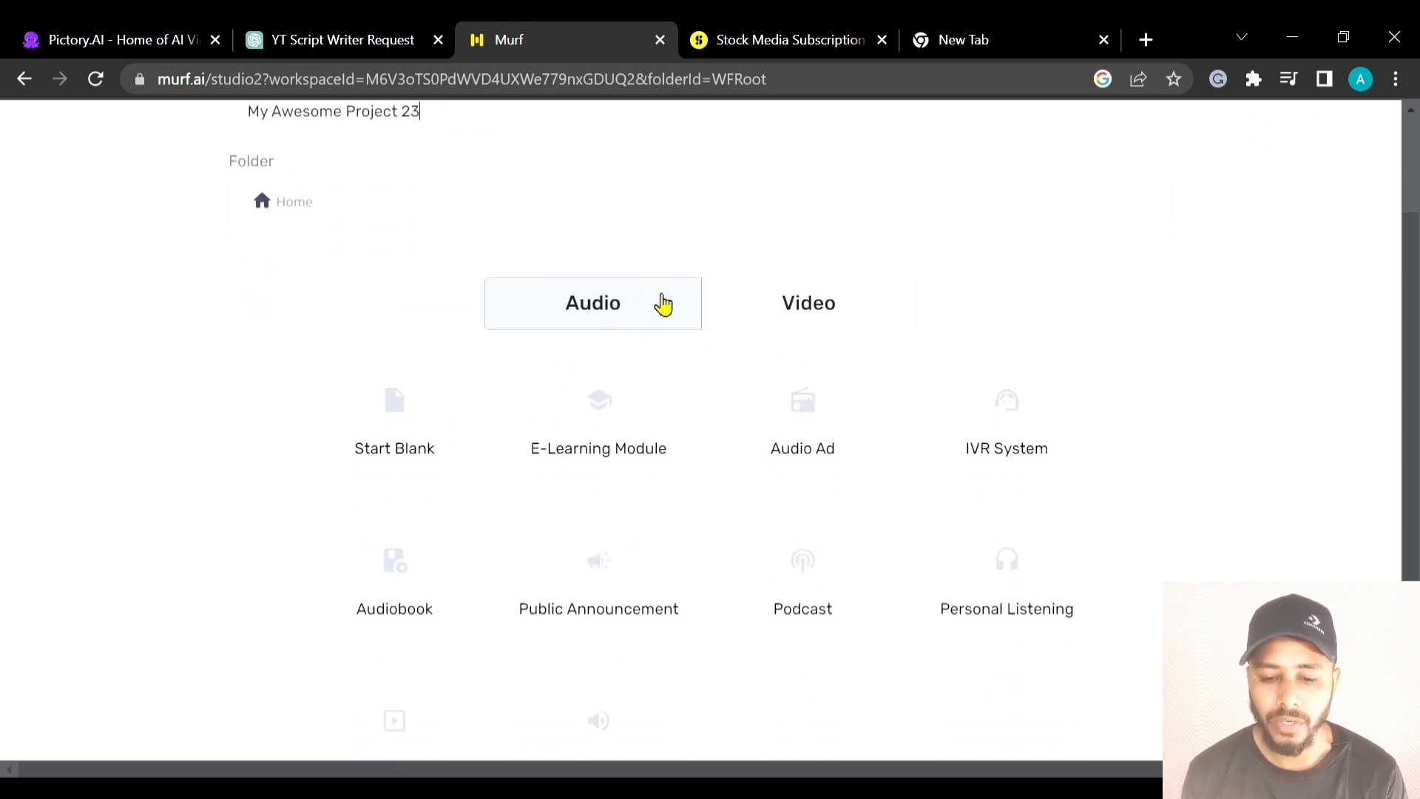
scroll(627, 305, "down", 2)
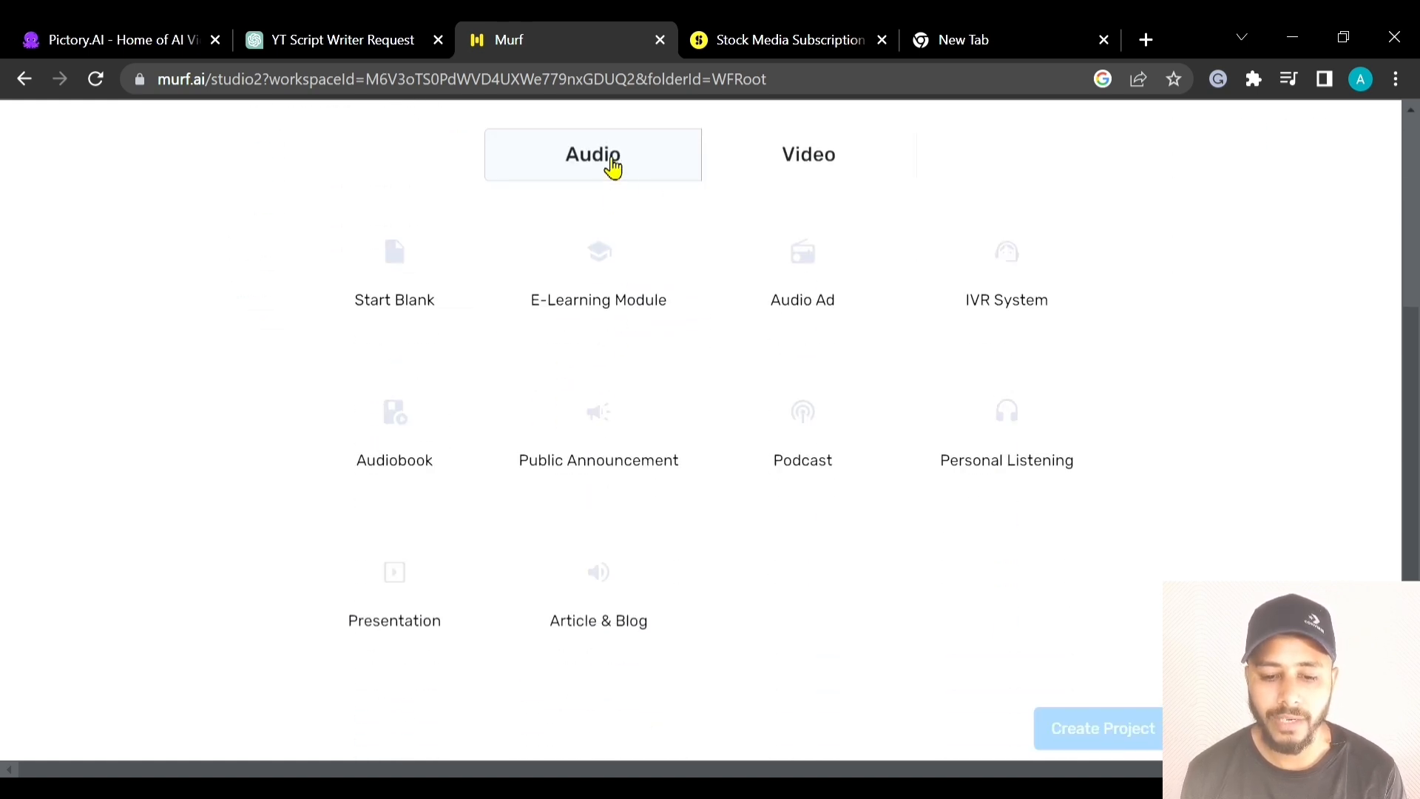
left_click(406, 258)
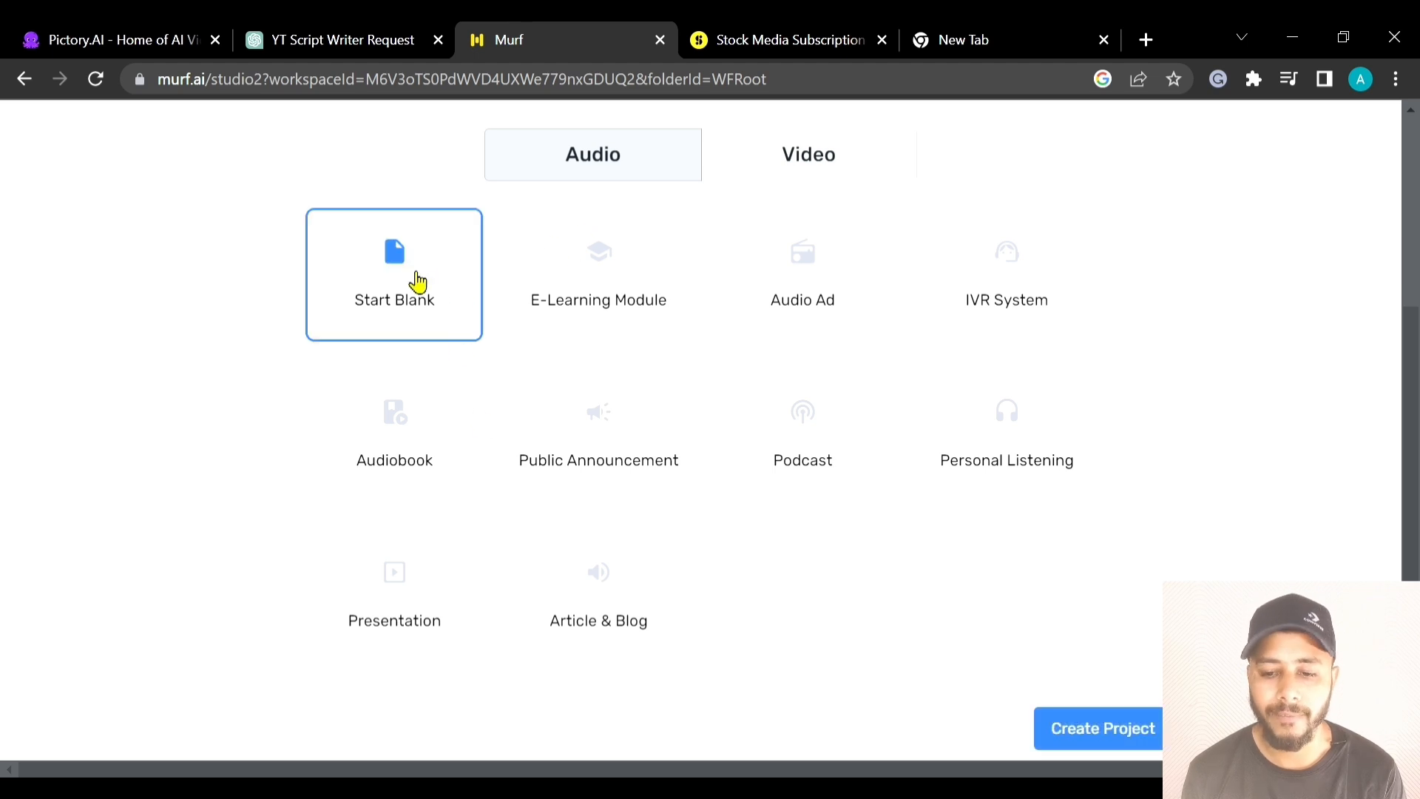
scroll(416, 282, "down", 1)
left_click(1149, 717)
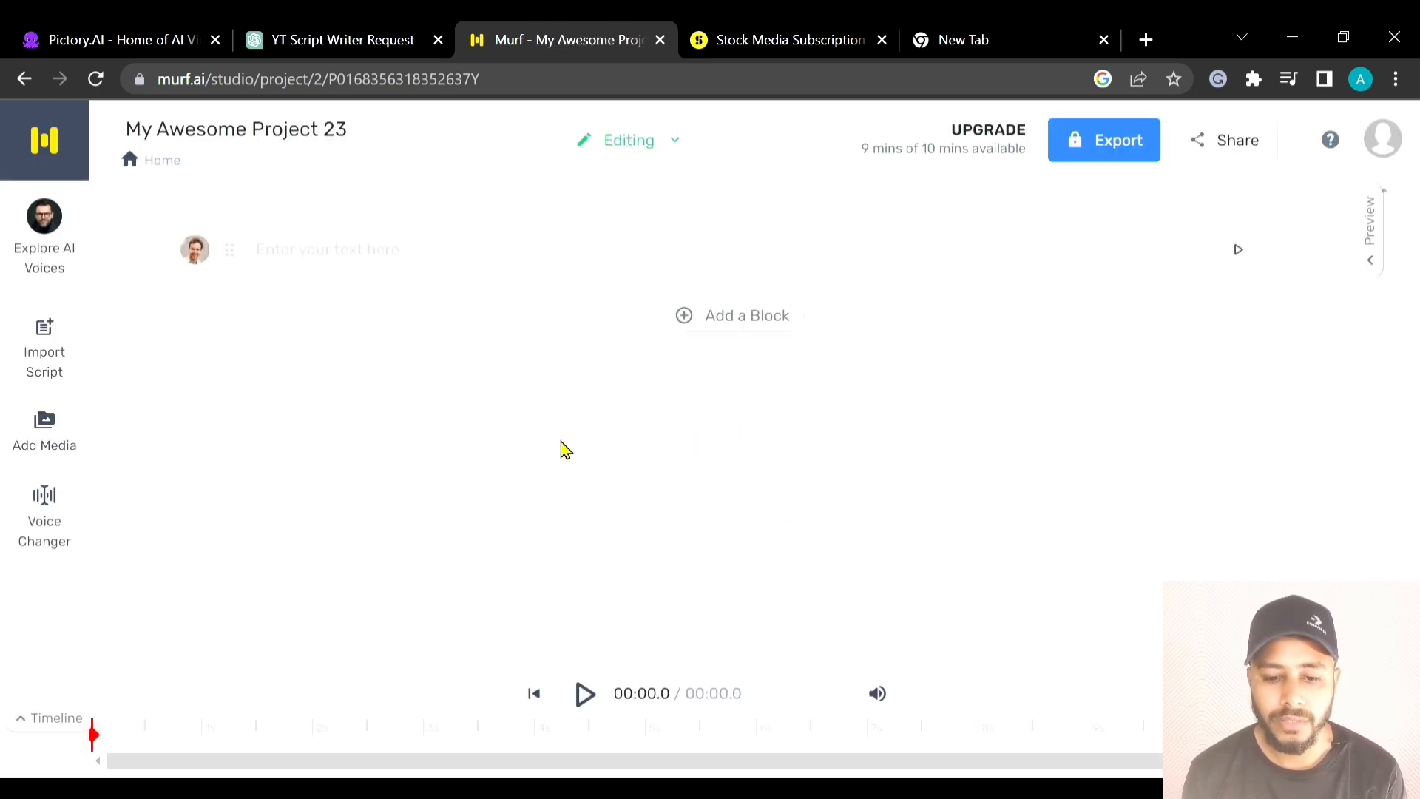
Paste the script copied from the ChatGPT answer on speaking clearly into the project, split by sentences.
left_click(378, 254)
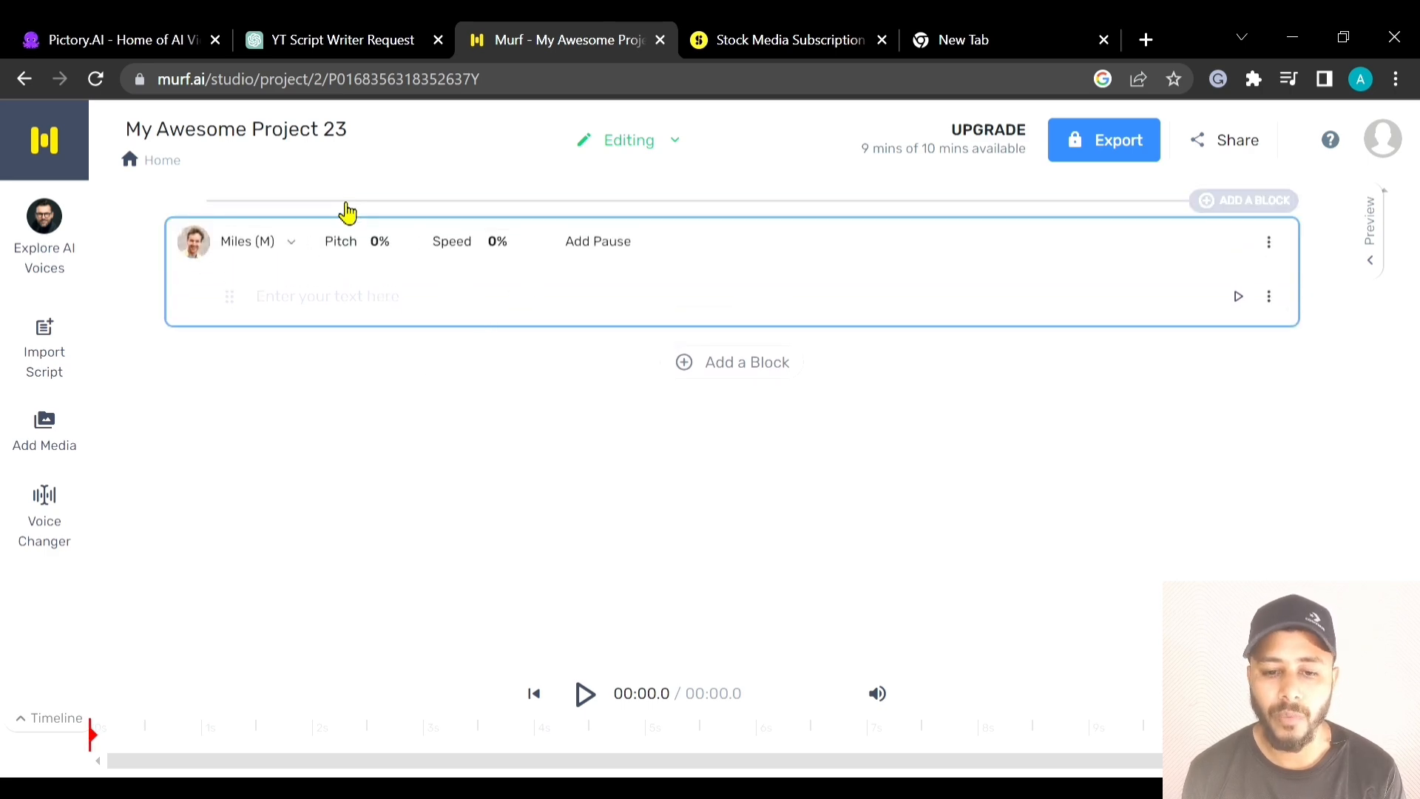
left_click(341, 40)
scroll(622, 510, "down", 4)
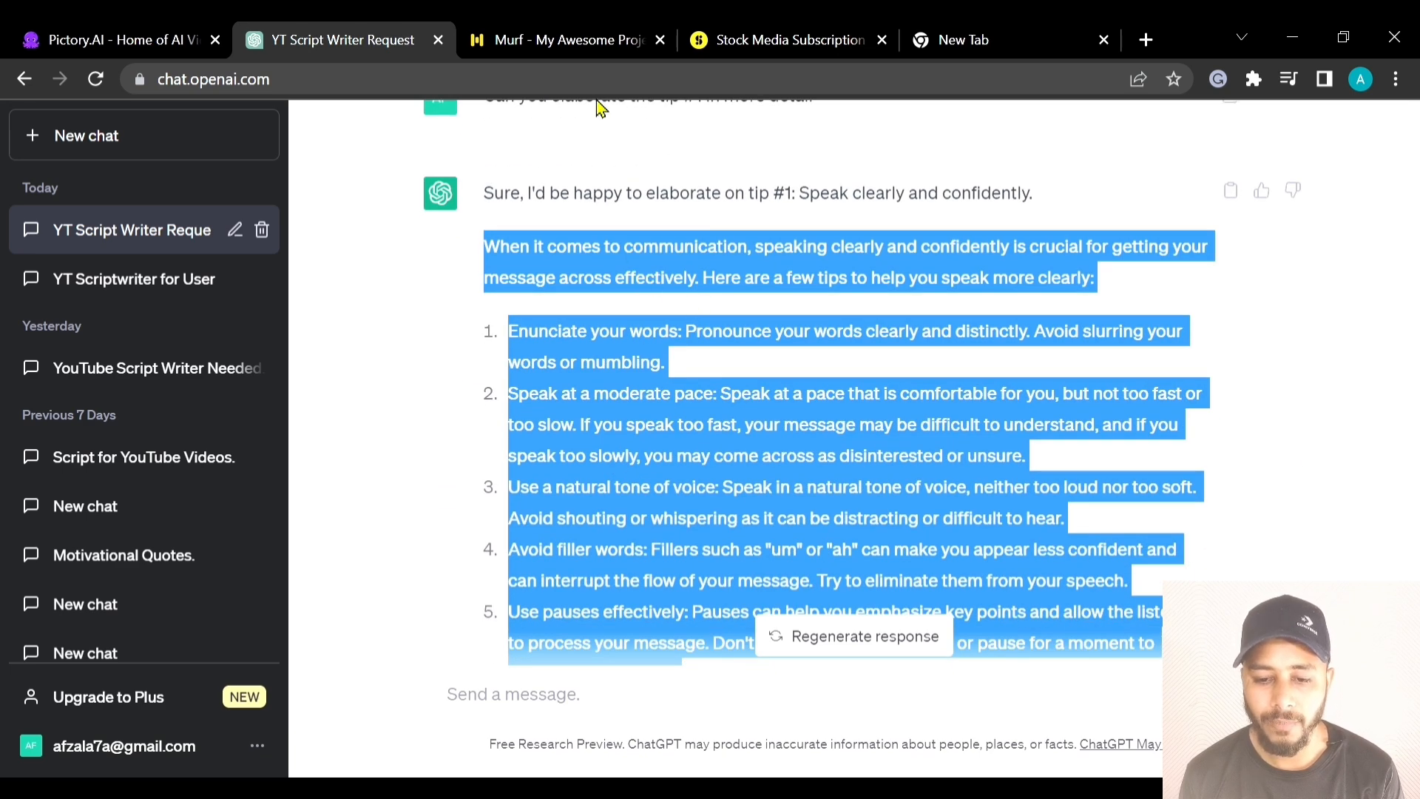
left_click(573, 39)
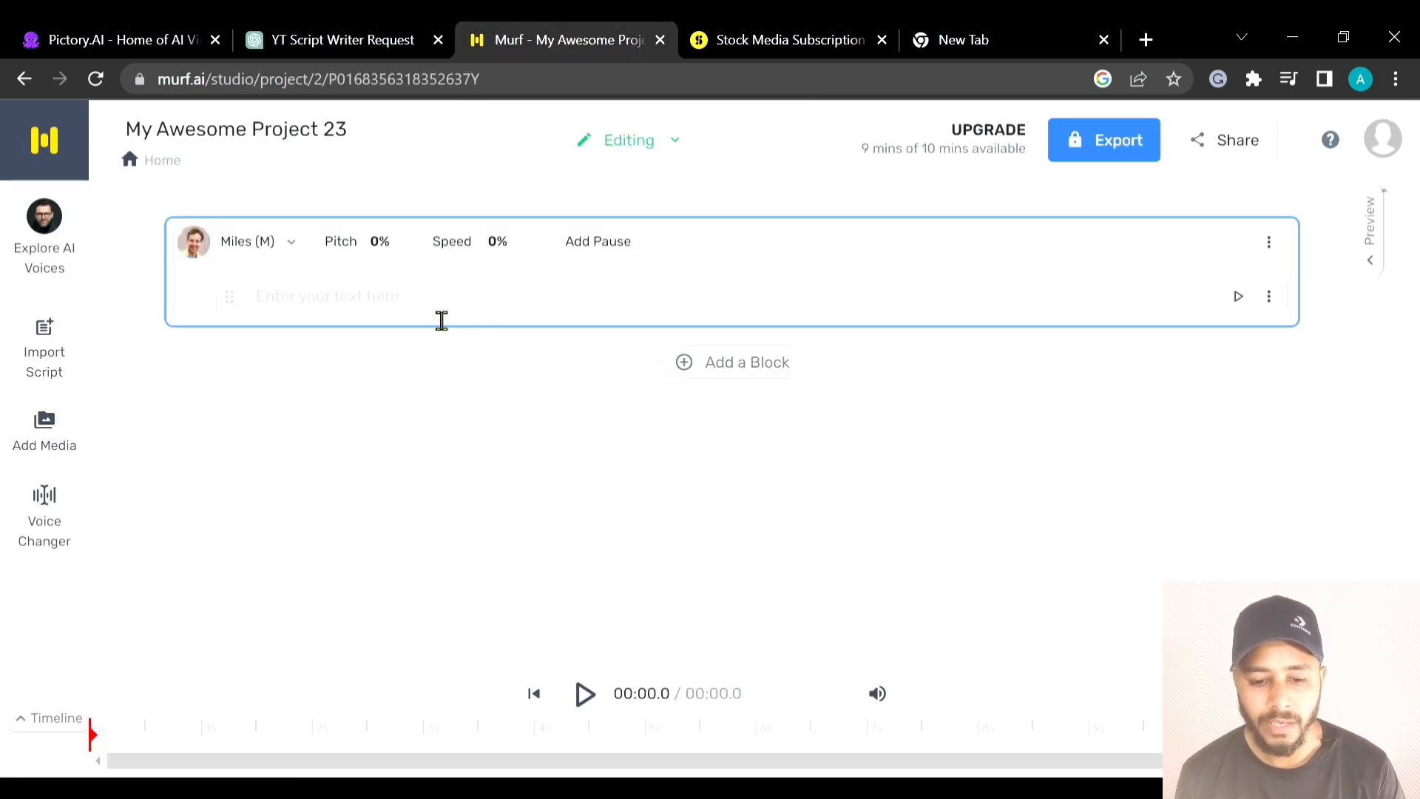
key("ctrl+v")
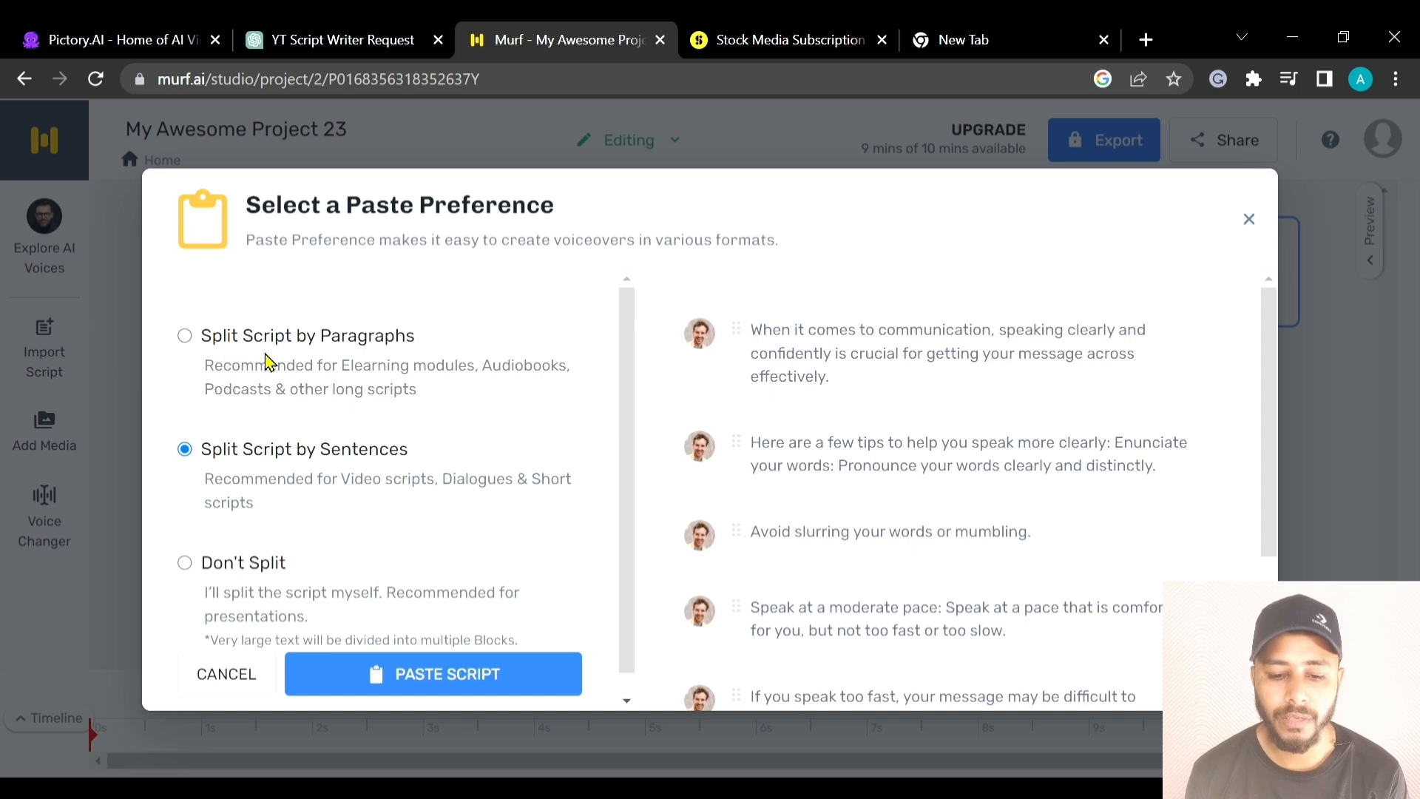
scroll(427, 359, "down", 1)
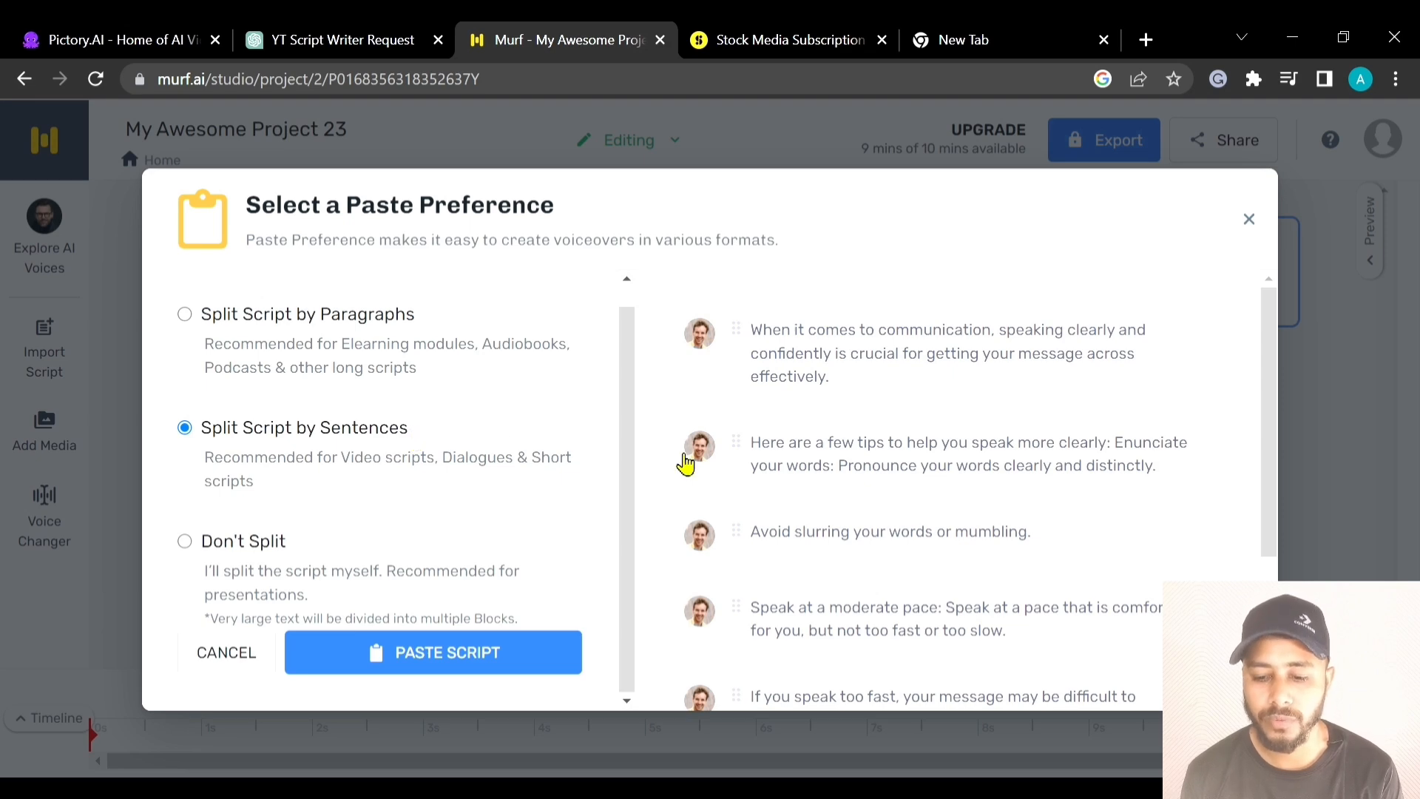
scroll(950, 395, "down", 3)
scroll(951, 395, "up", 3)
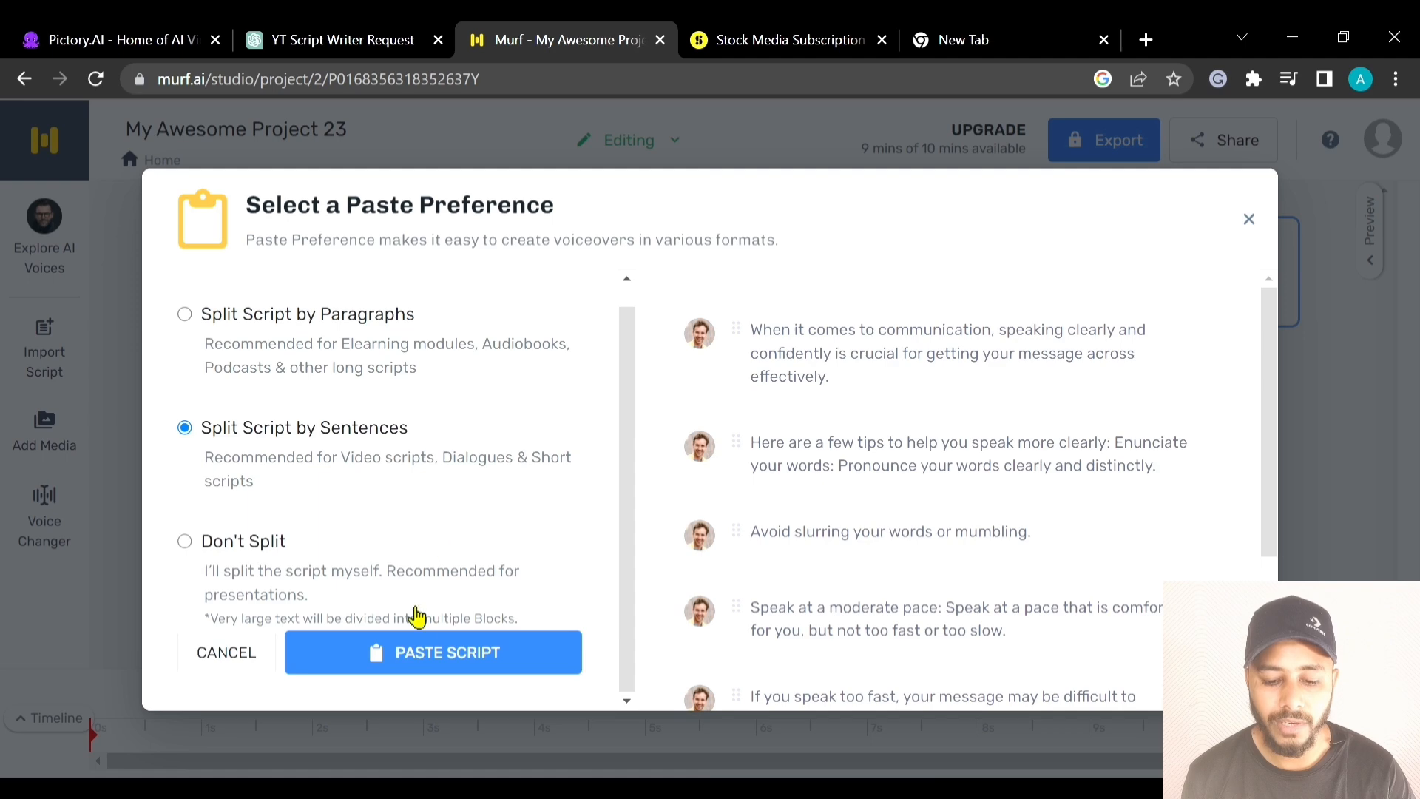
left_click(453, 653)
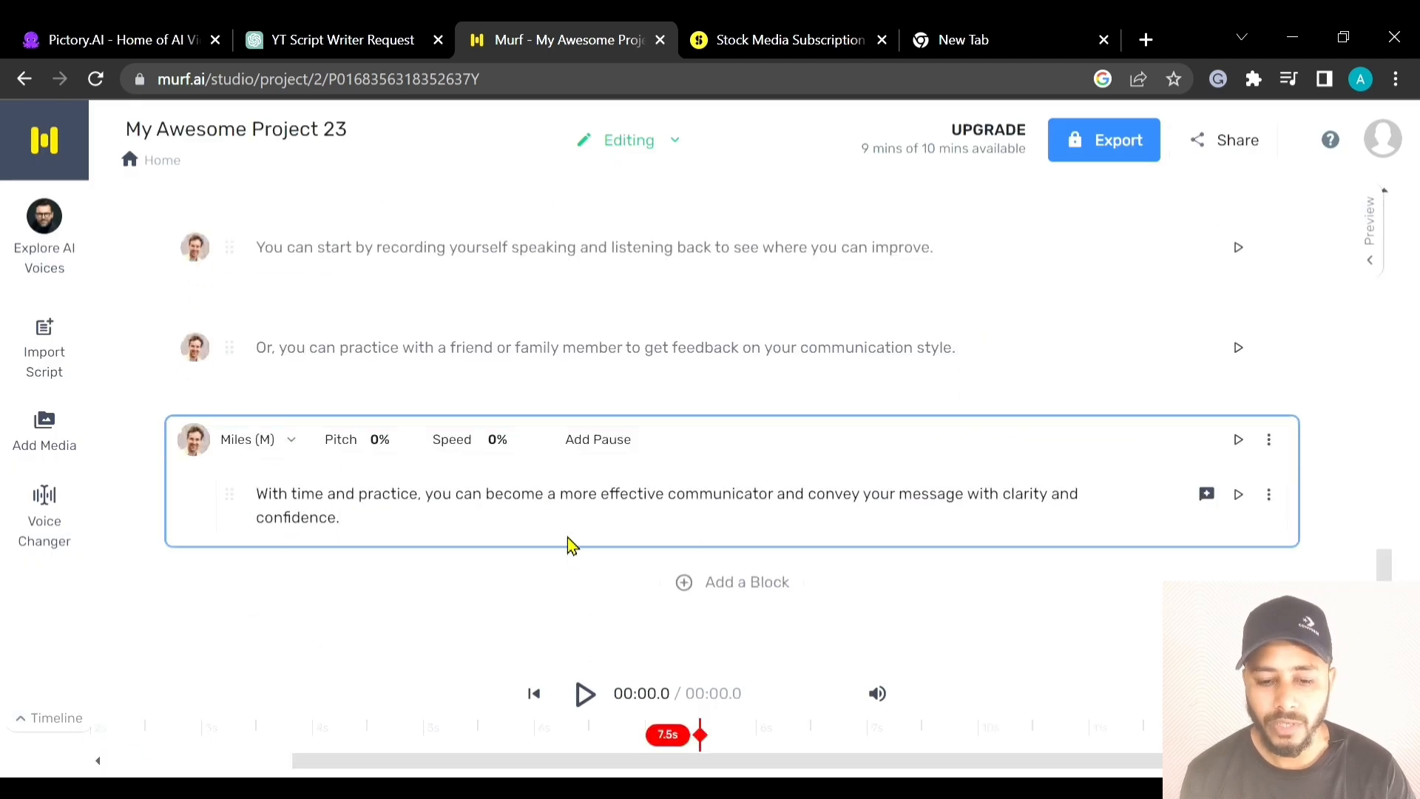
Review the pasted script blocks and play the first block with its current Miles voice.
scroll(545, 419, "up", 20)
scroll(547, 415, "up", 1)
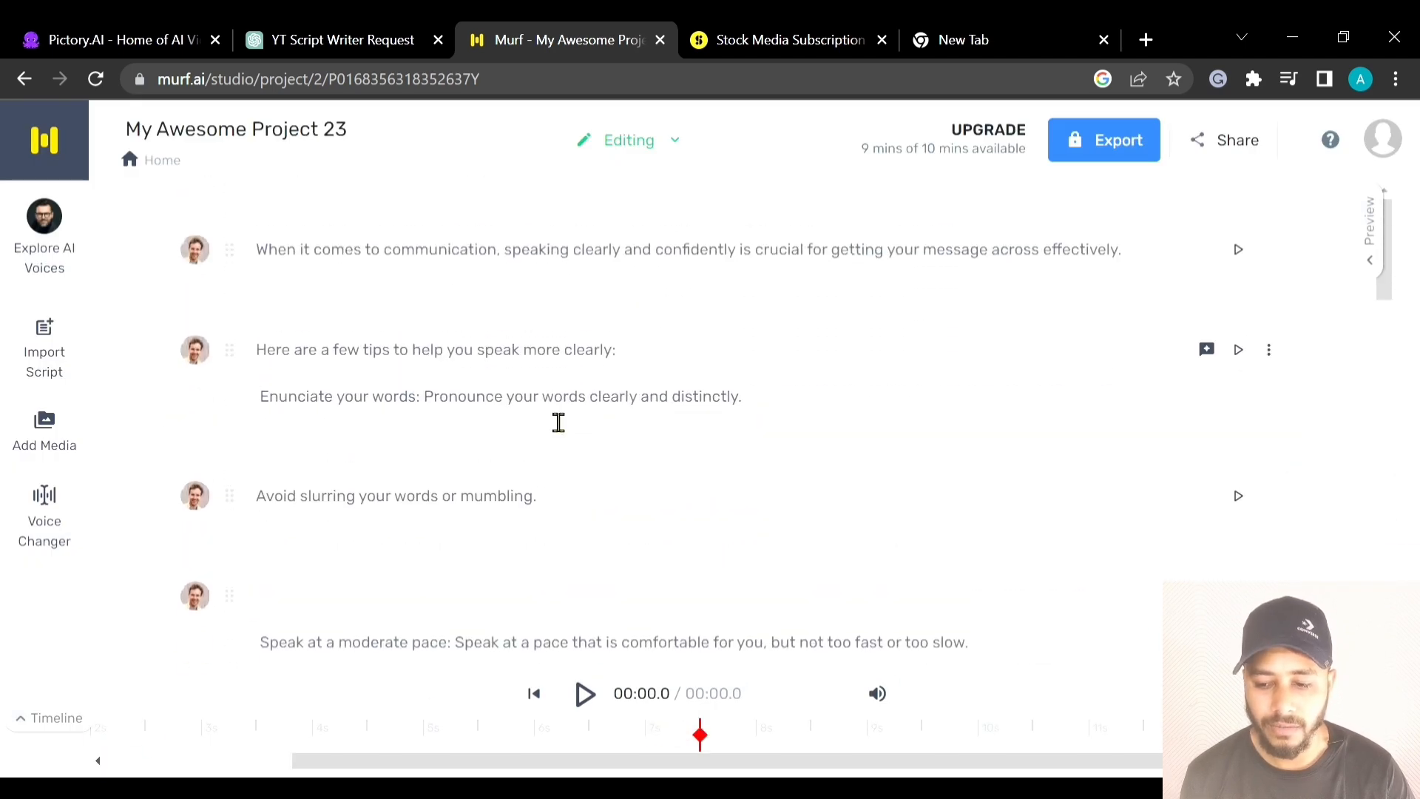
scroll(520, 491, "down", 10)
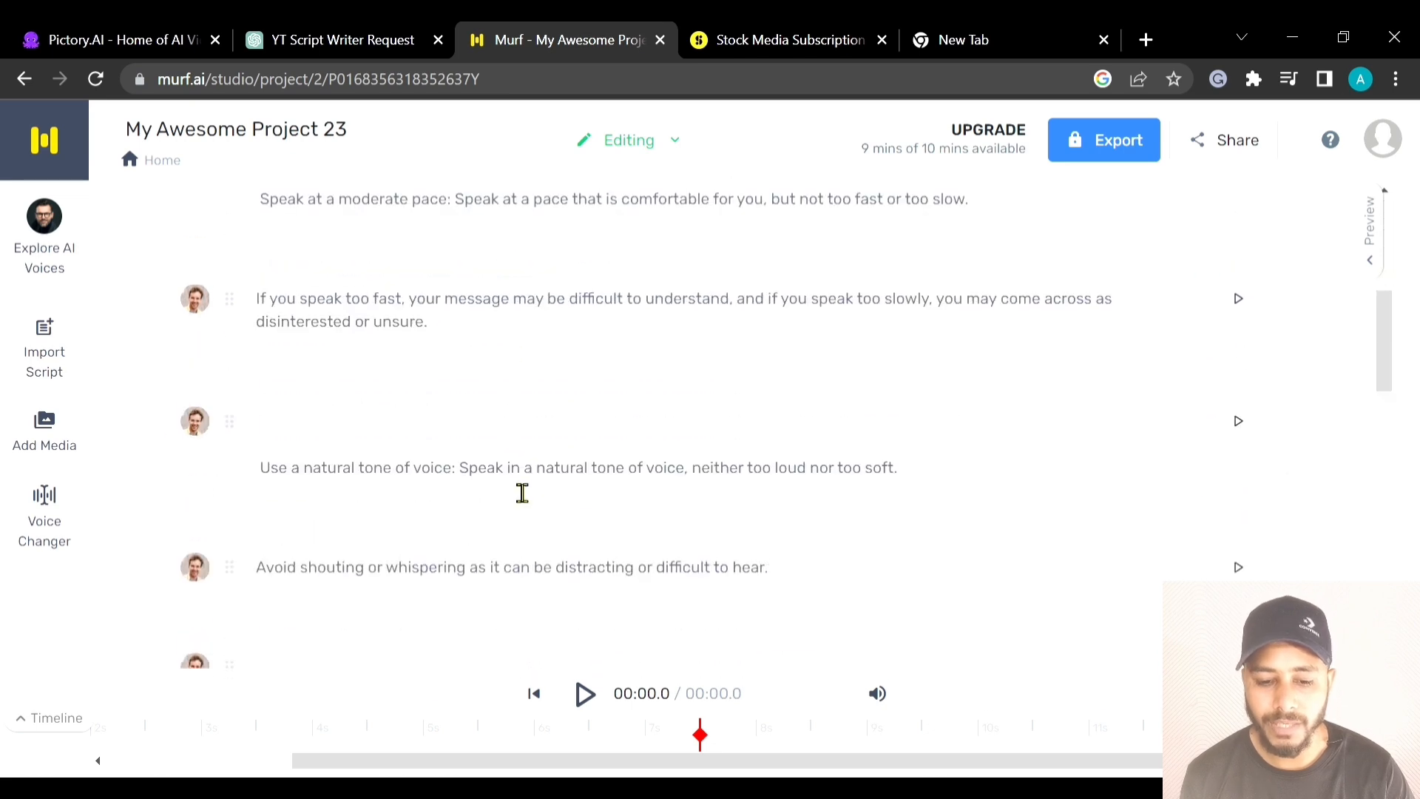
scroll(520, 492, "up", 11)
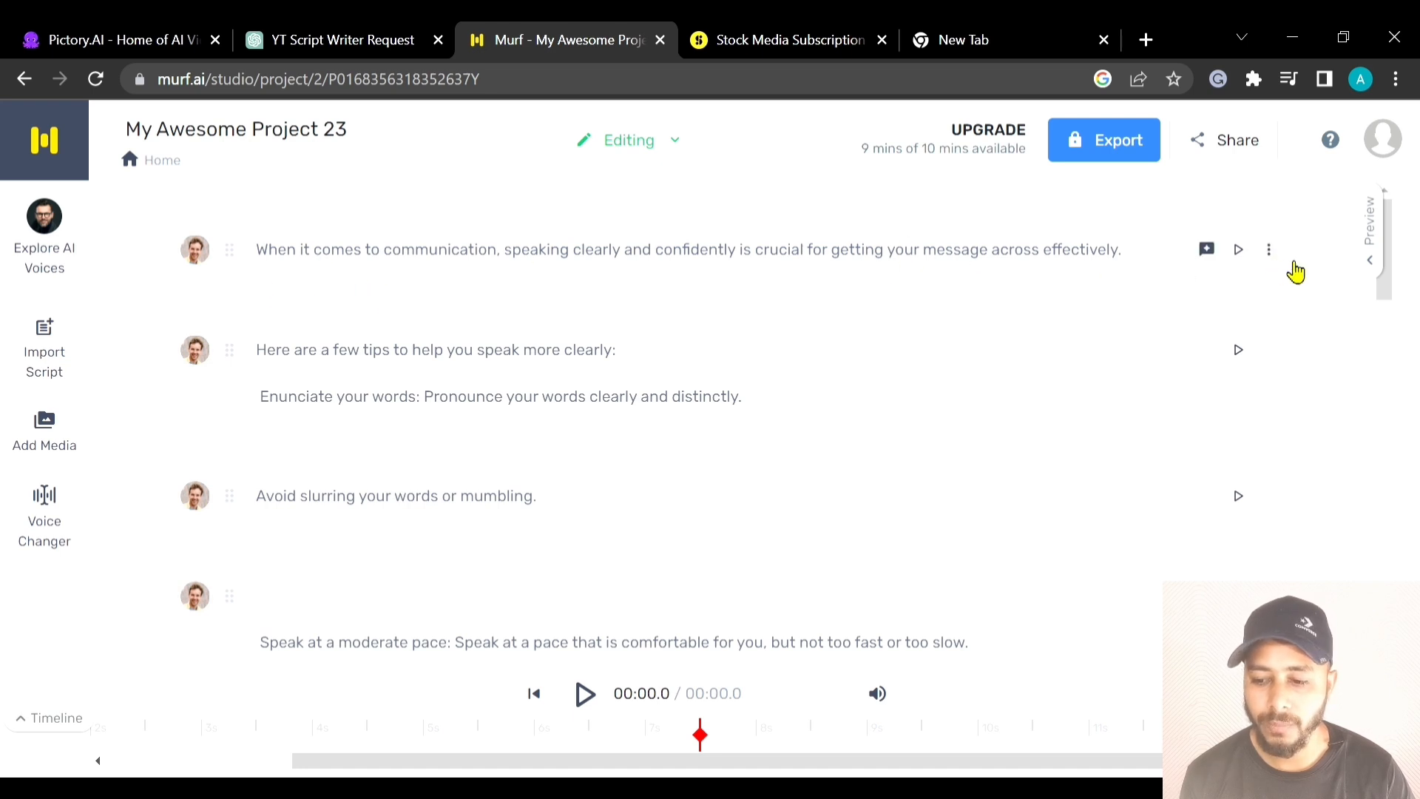
left_click(1248, 252)
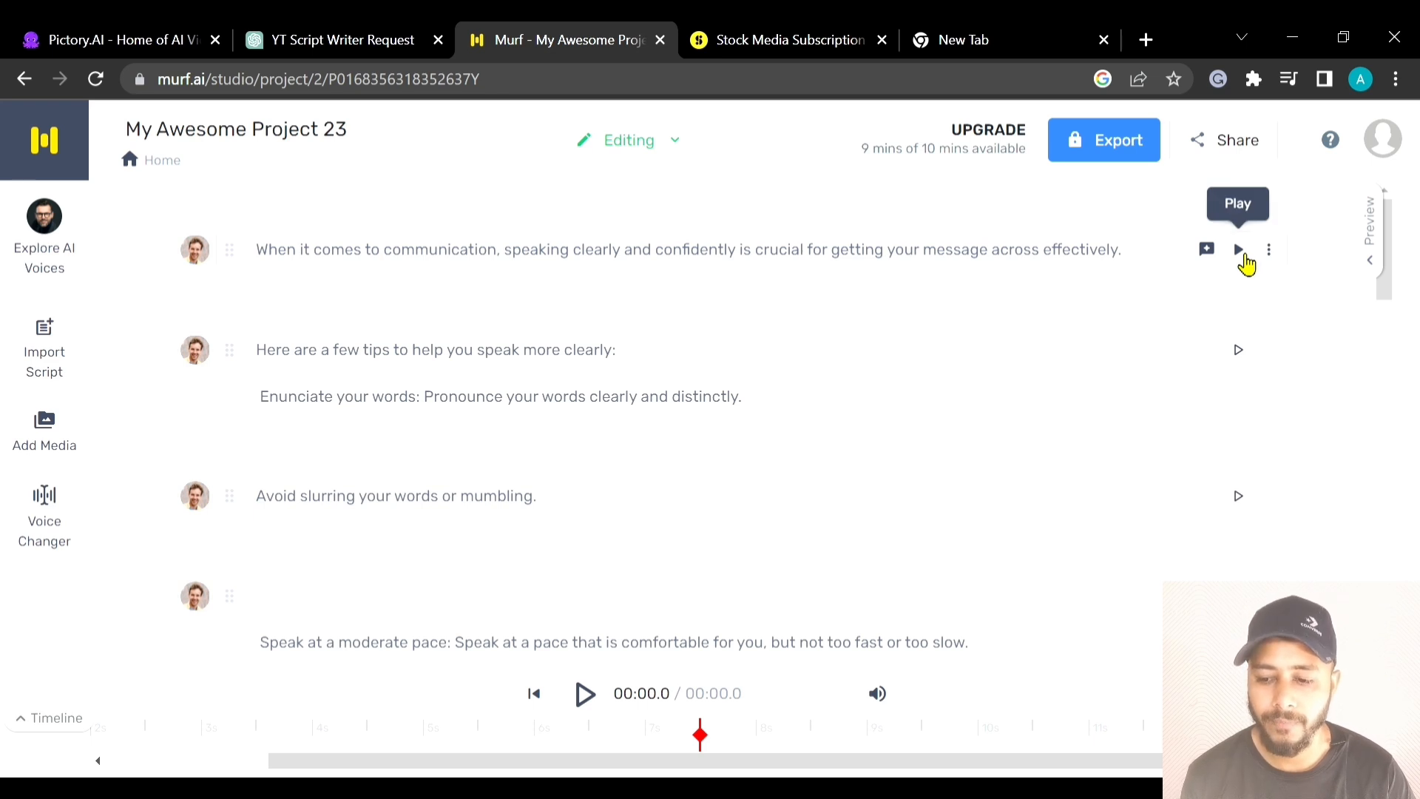
left_click(1244, 256)
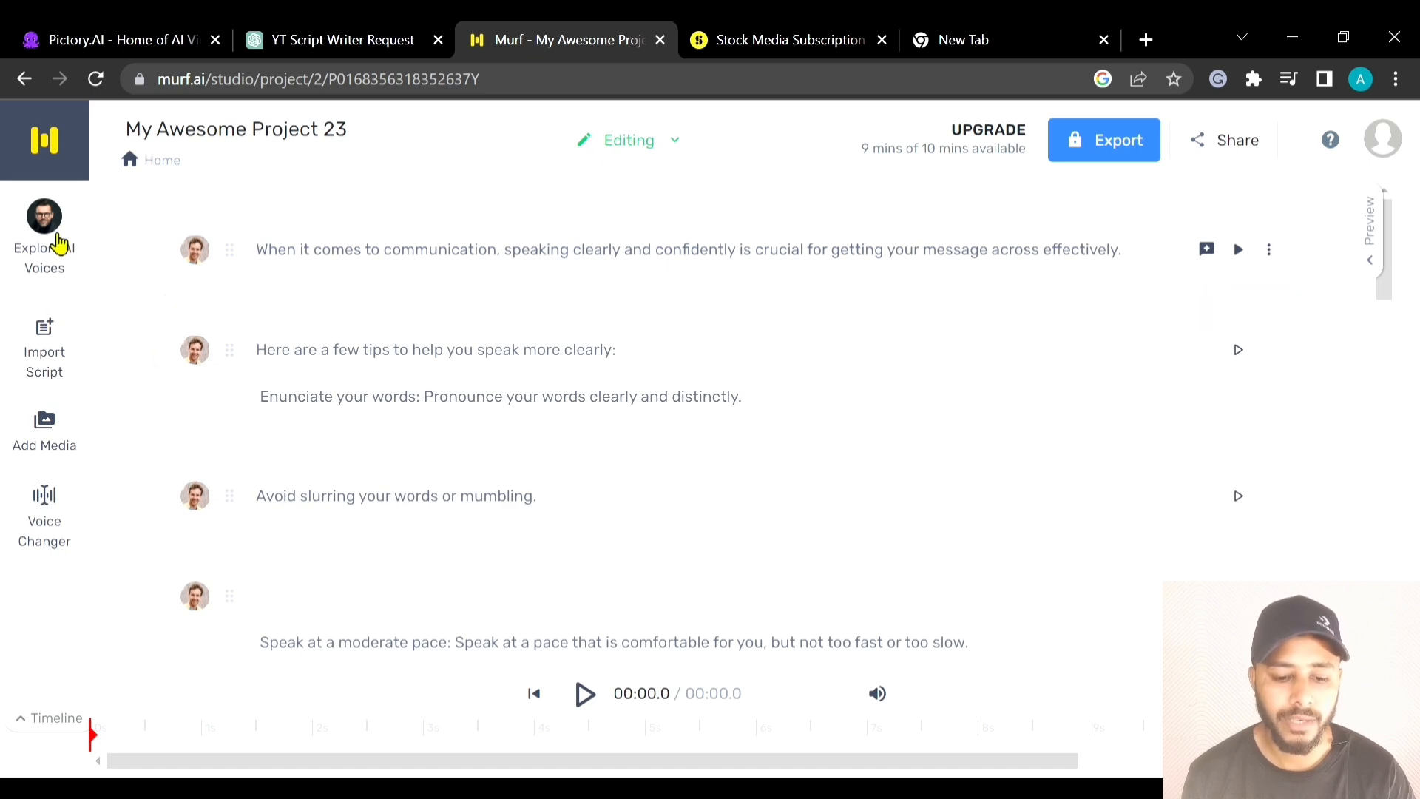
Browse the available AI voices and listen to the samples of Terrell and Natalie.
left_click(62, 234)
scroll(782, 475, "up", 3)
scroll(782, 476, "down", 5)
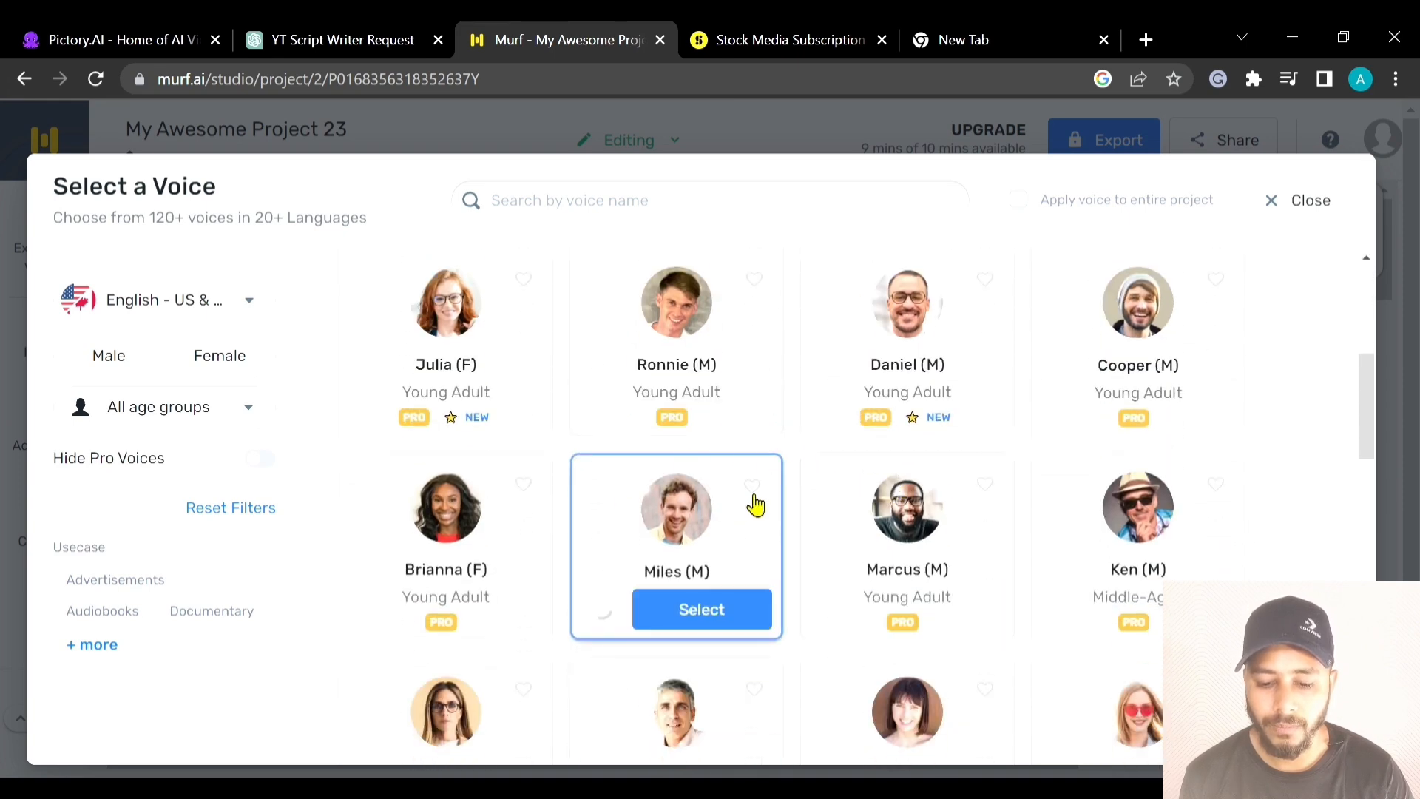
scroll(628, 407, "up", 5)
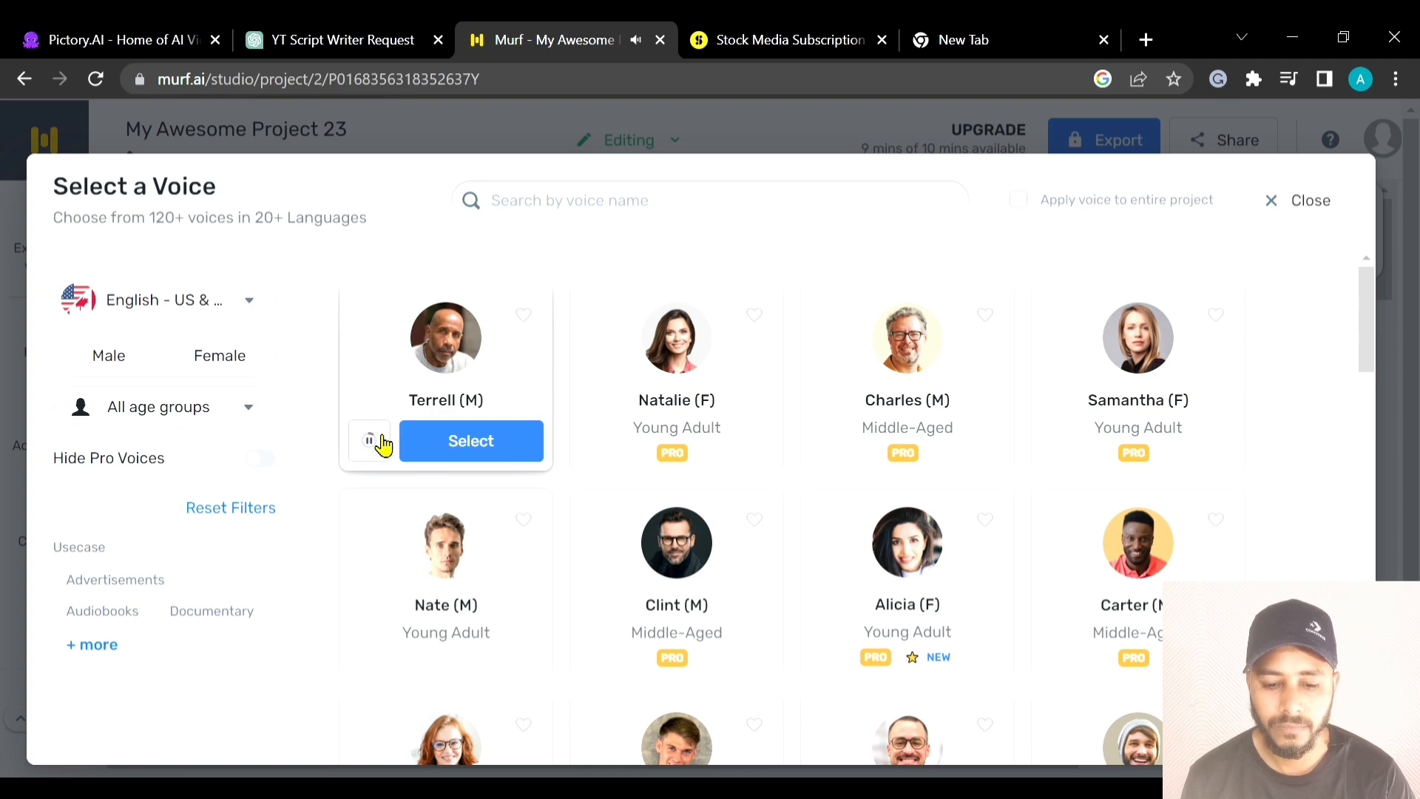
left_click(597, 453)
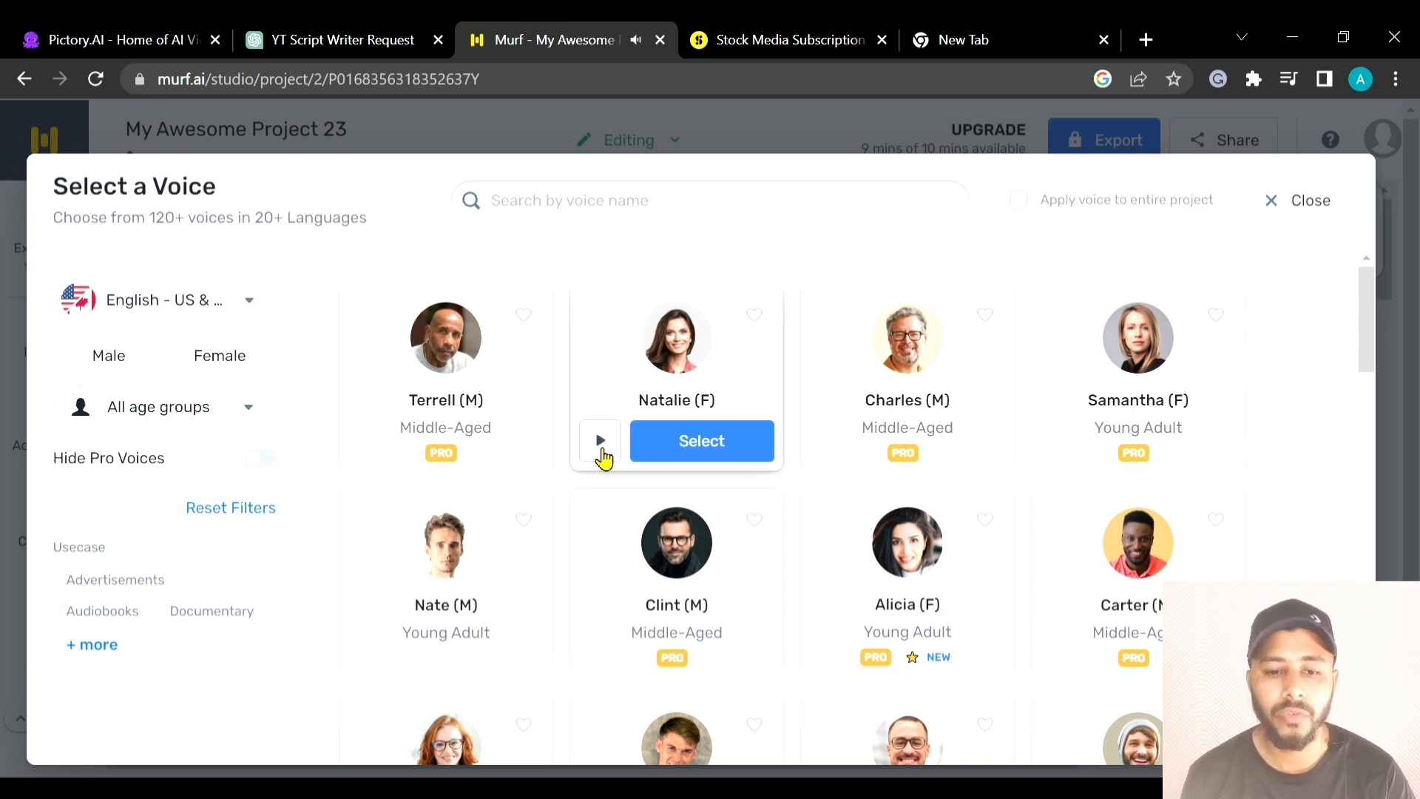
Filter the voices to English - UK, female, all age groups, assign Katie to the first block and play it.
left_click(183, 309)
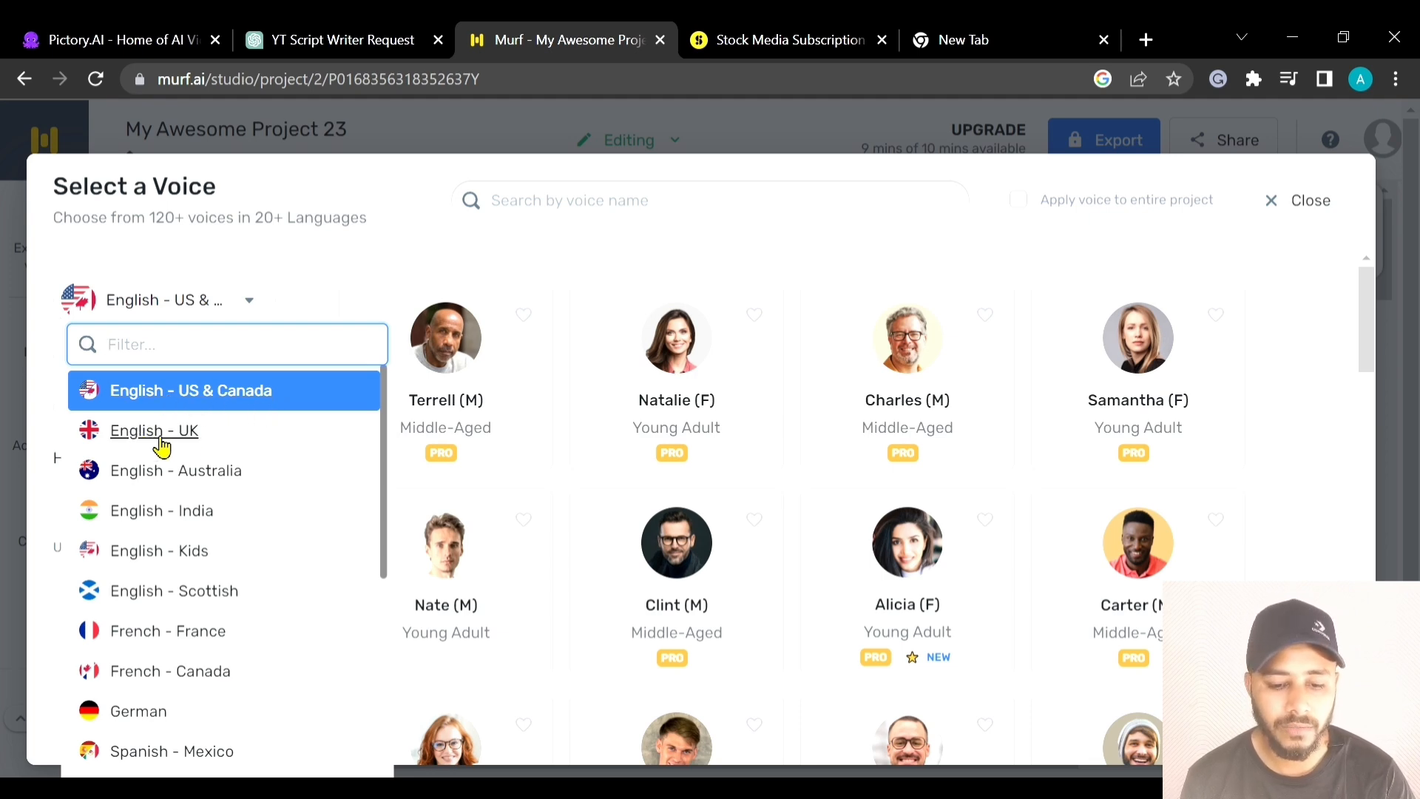
left_click(194, 436)
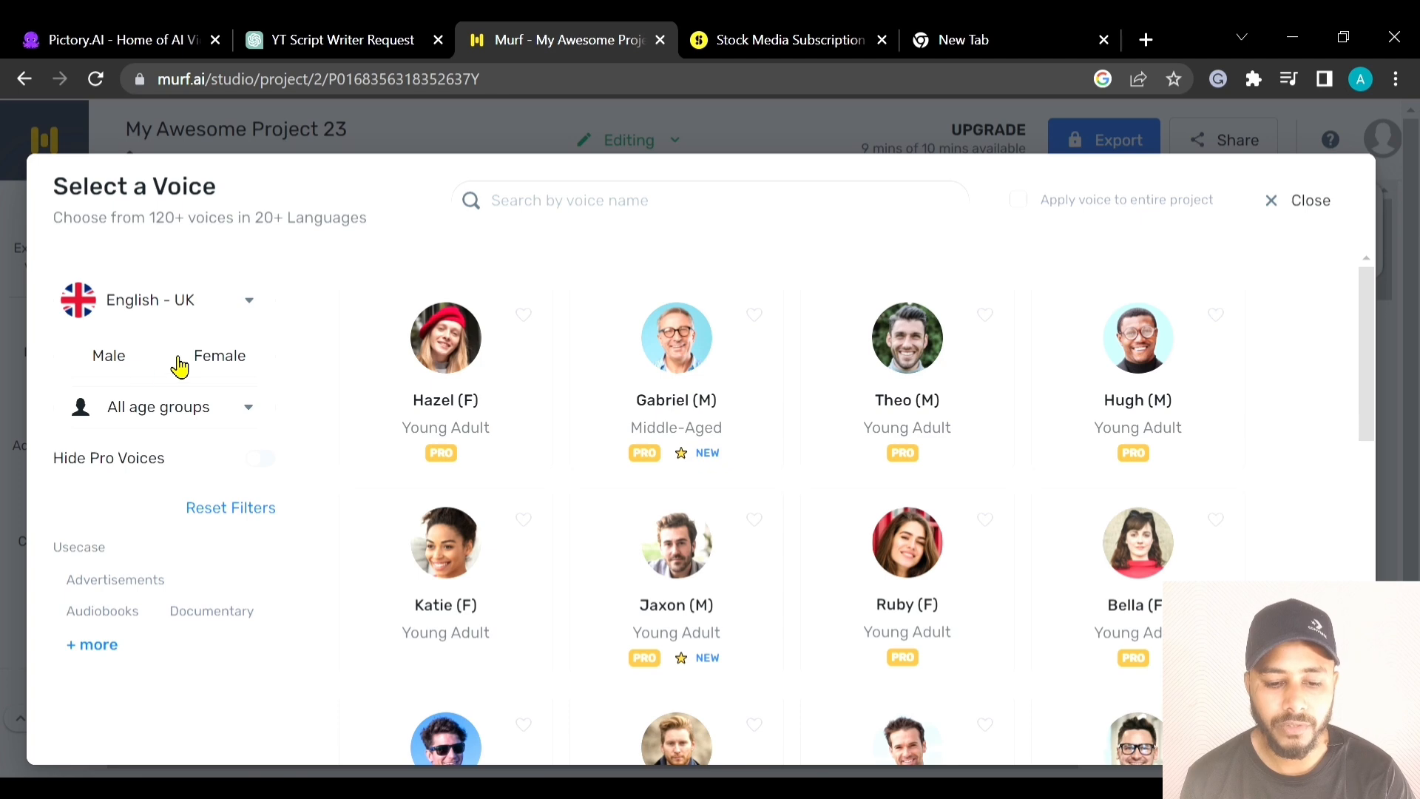
left_click(216, 360)
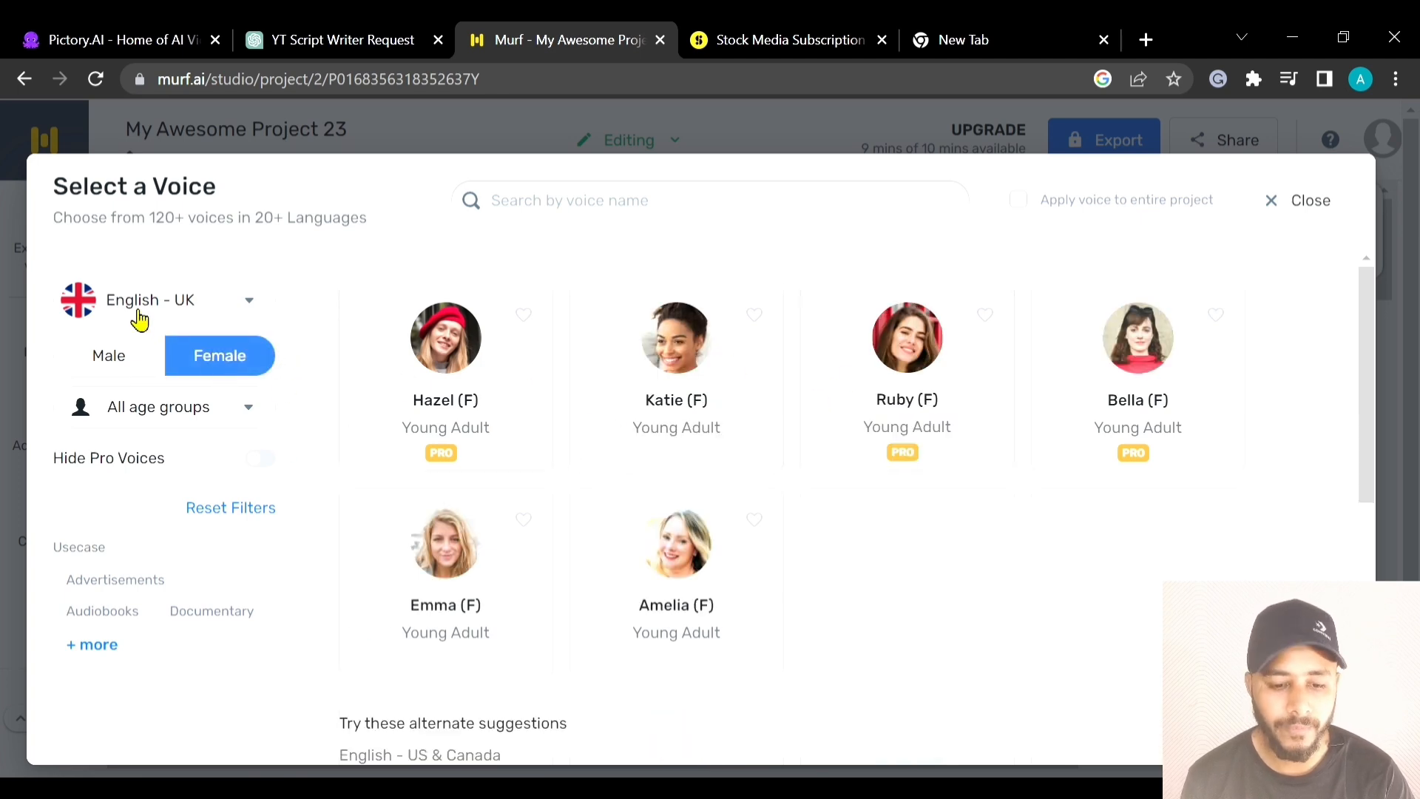
left_click(230, 419)
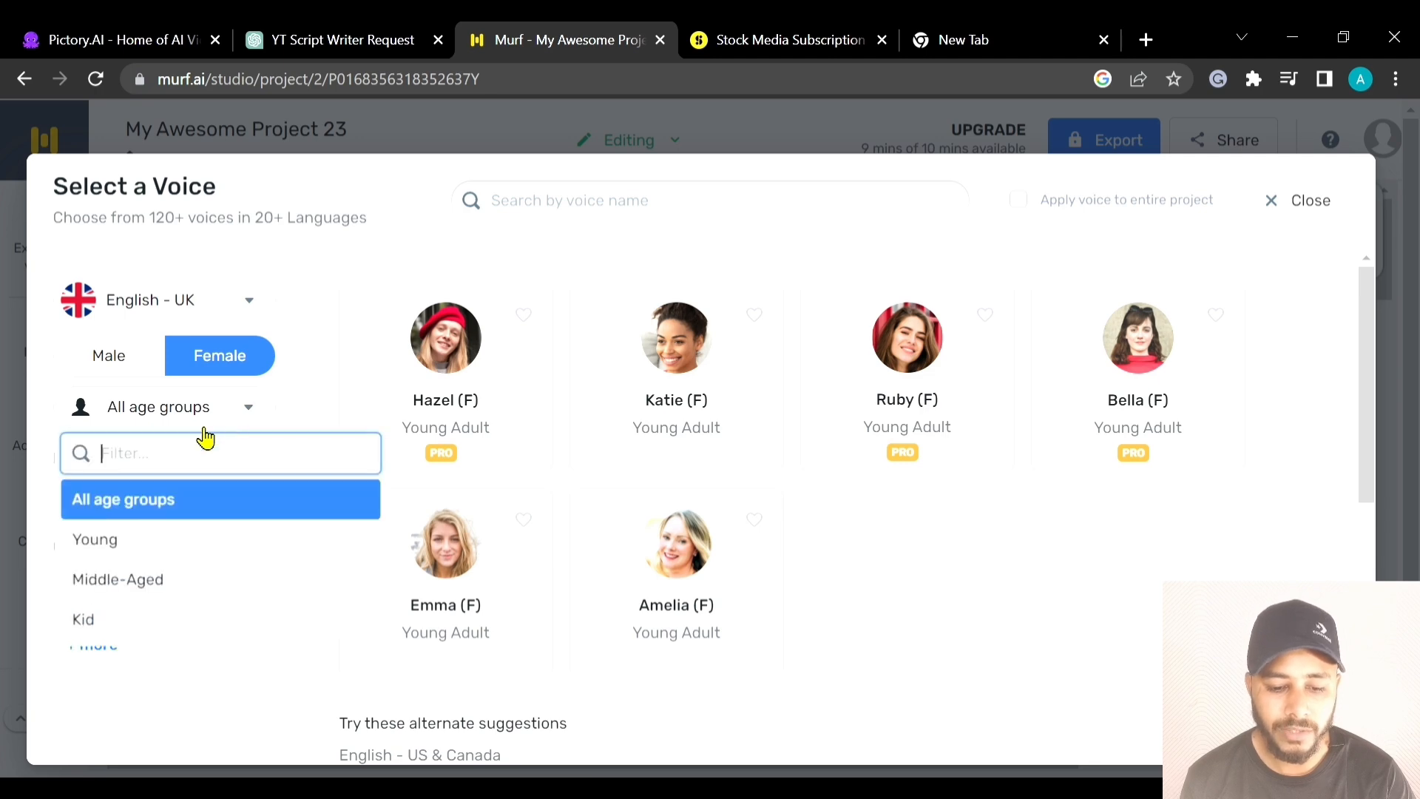
left_click(165, 500)
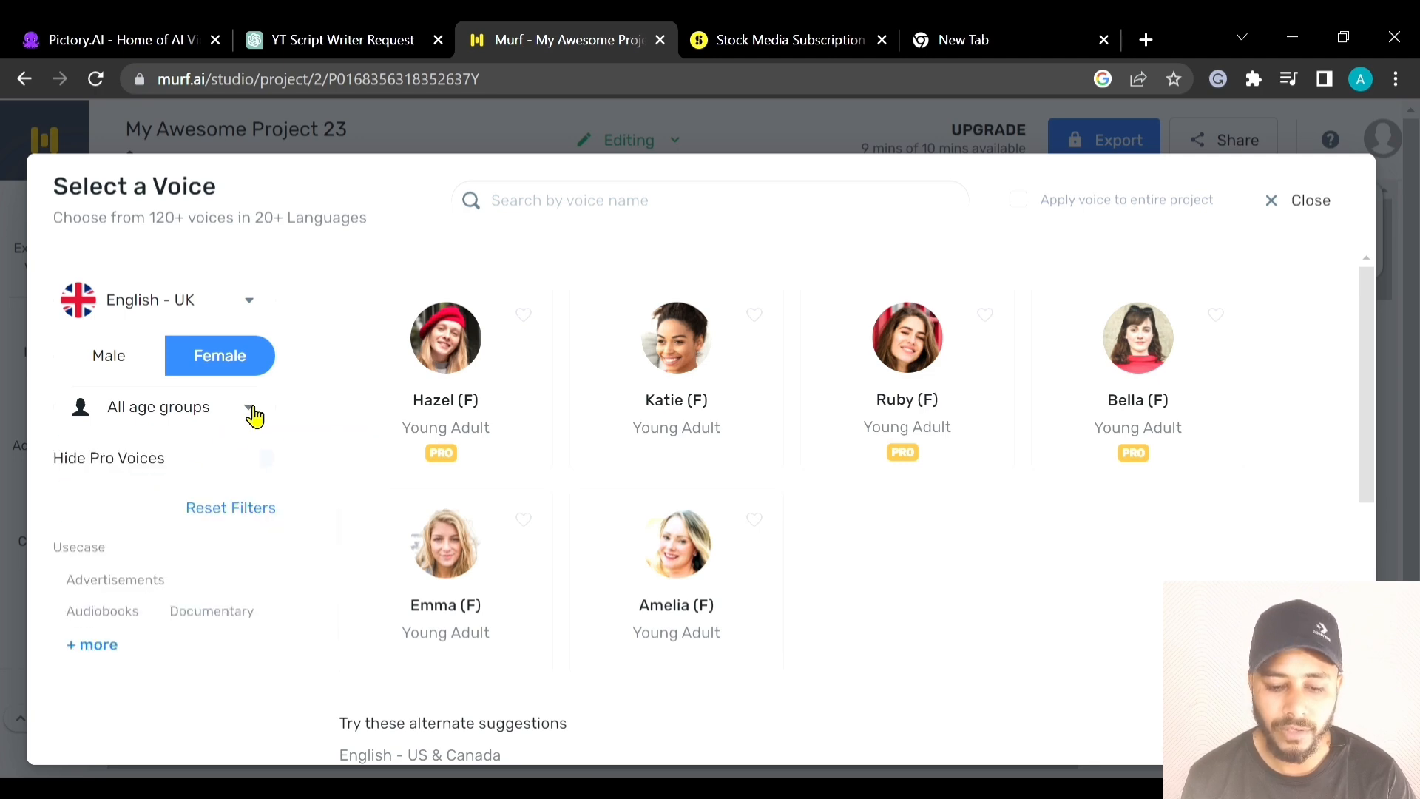
scroll(591, 415, "down", 3)
scroll(564, 415, "up", 3)
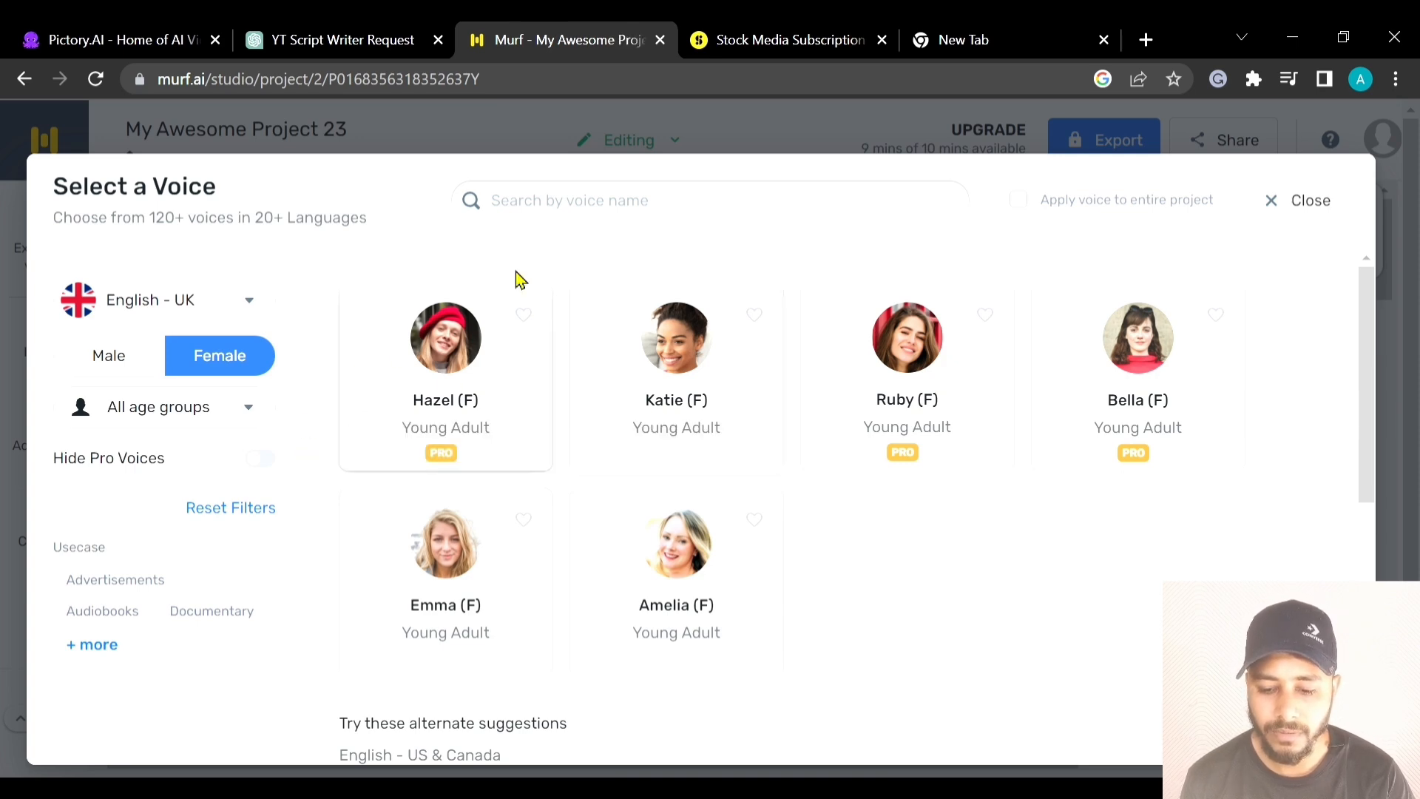
left_click(722, 454)
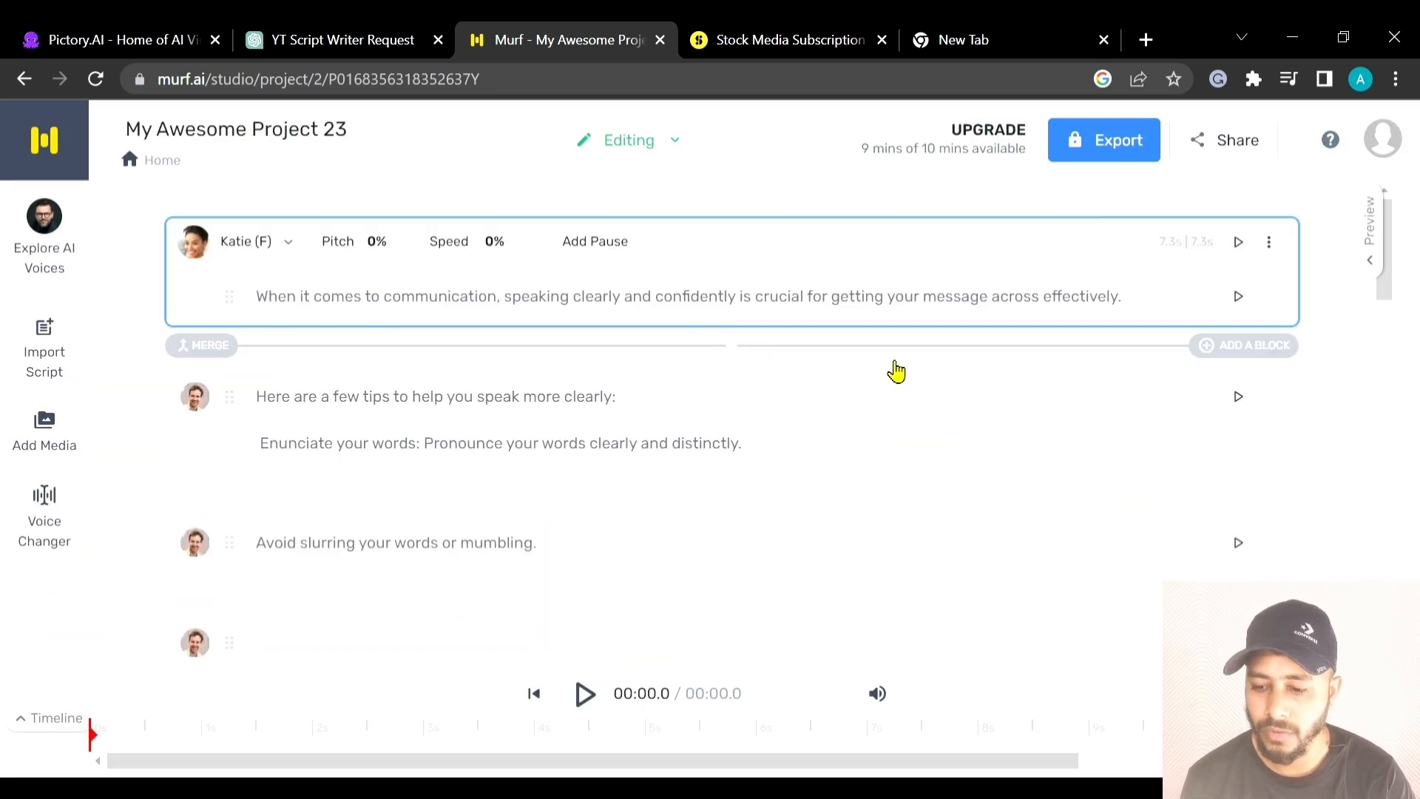
left_click(1239, 297)
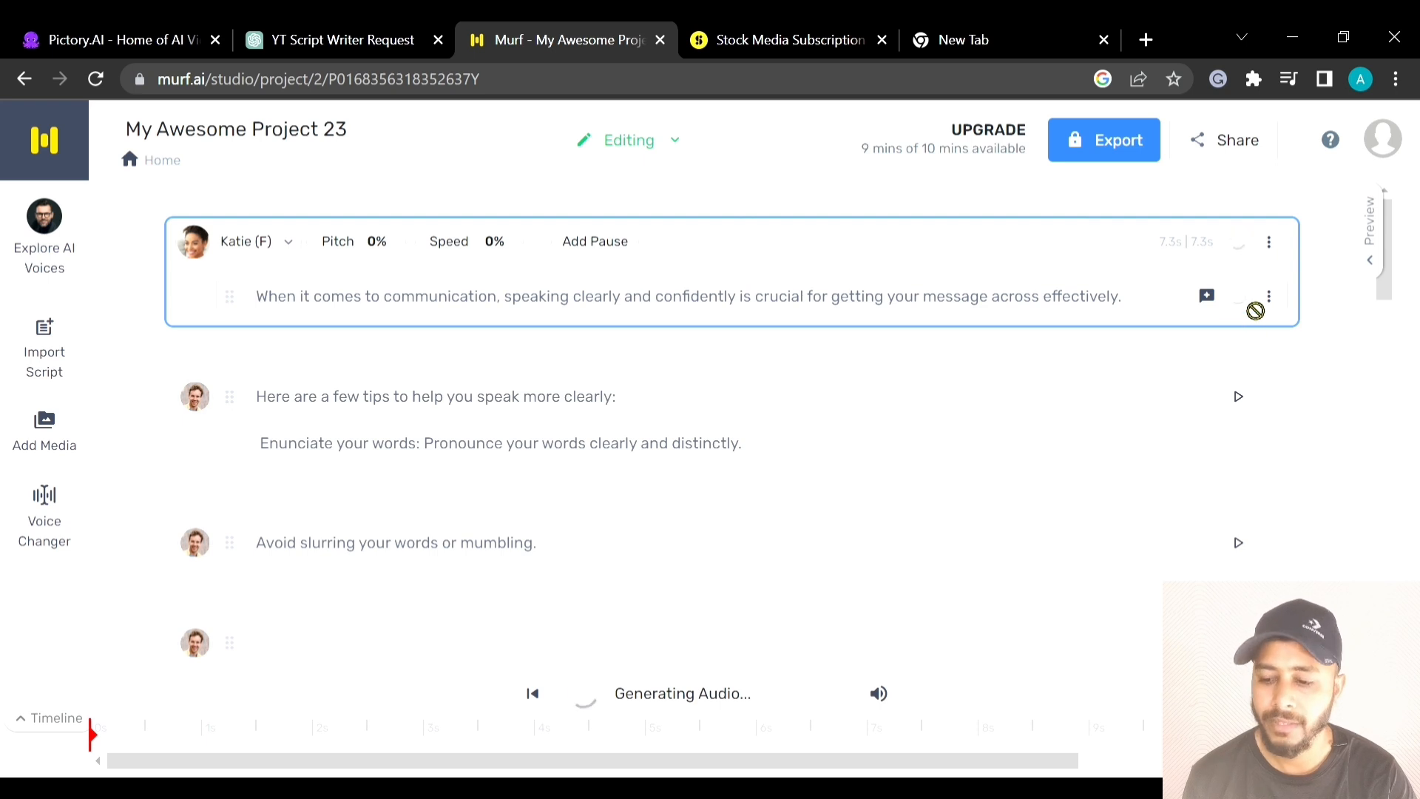
Listen to the first script block again with the Katie voice and stop its playback.
mouse_move(1250, 346)
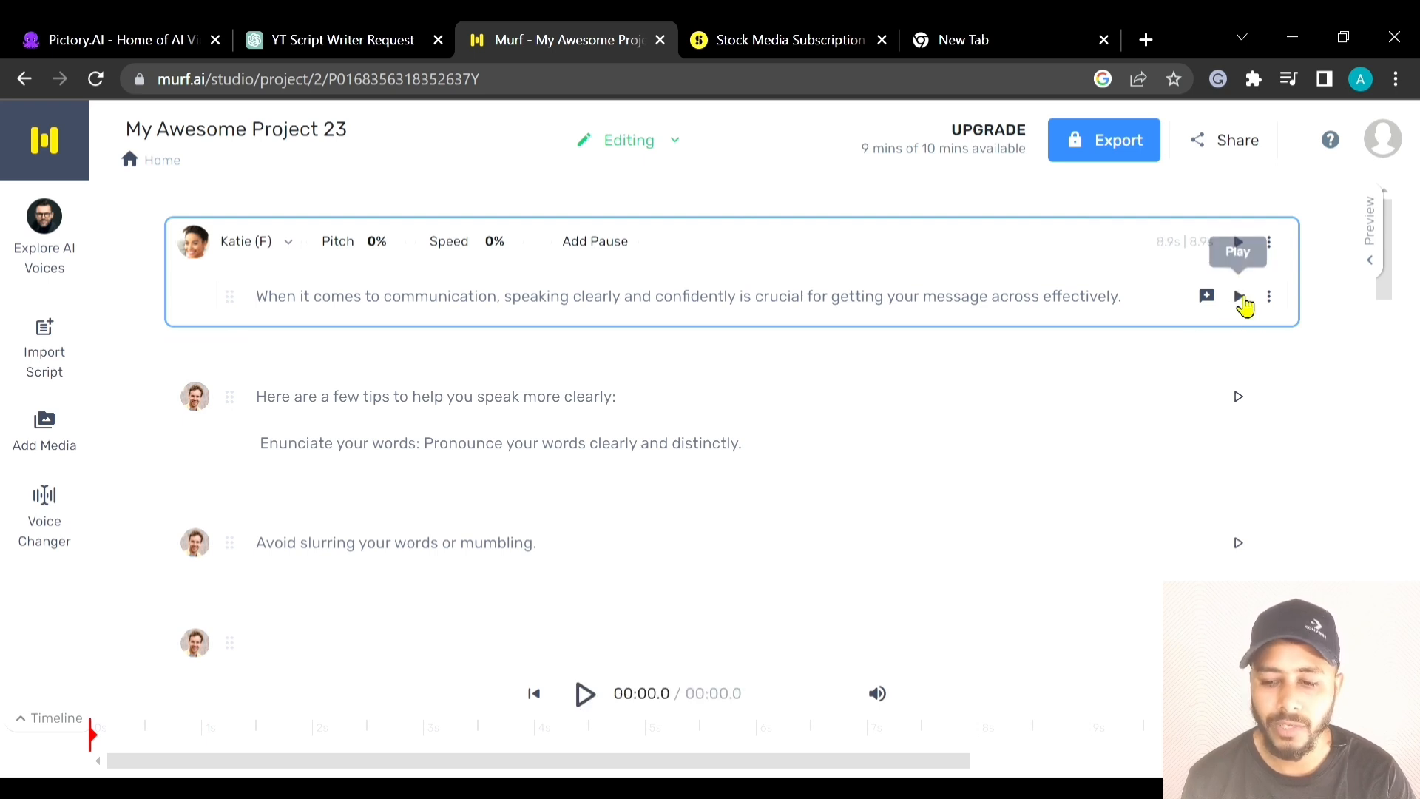
left_click(1247, 303)
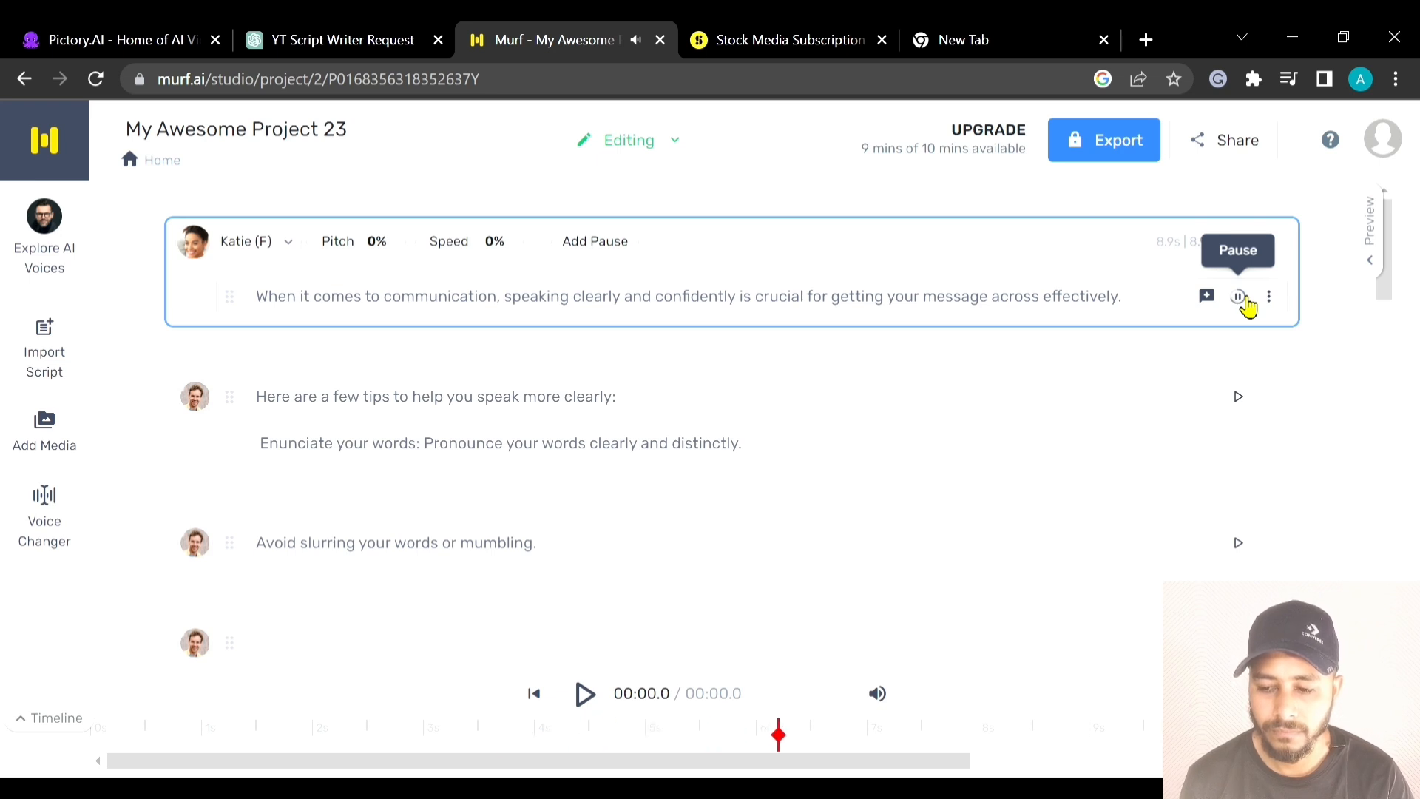
left_click(1240, 297)
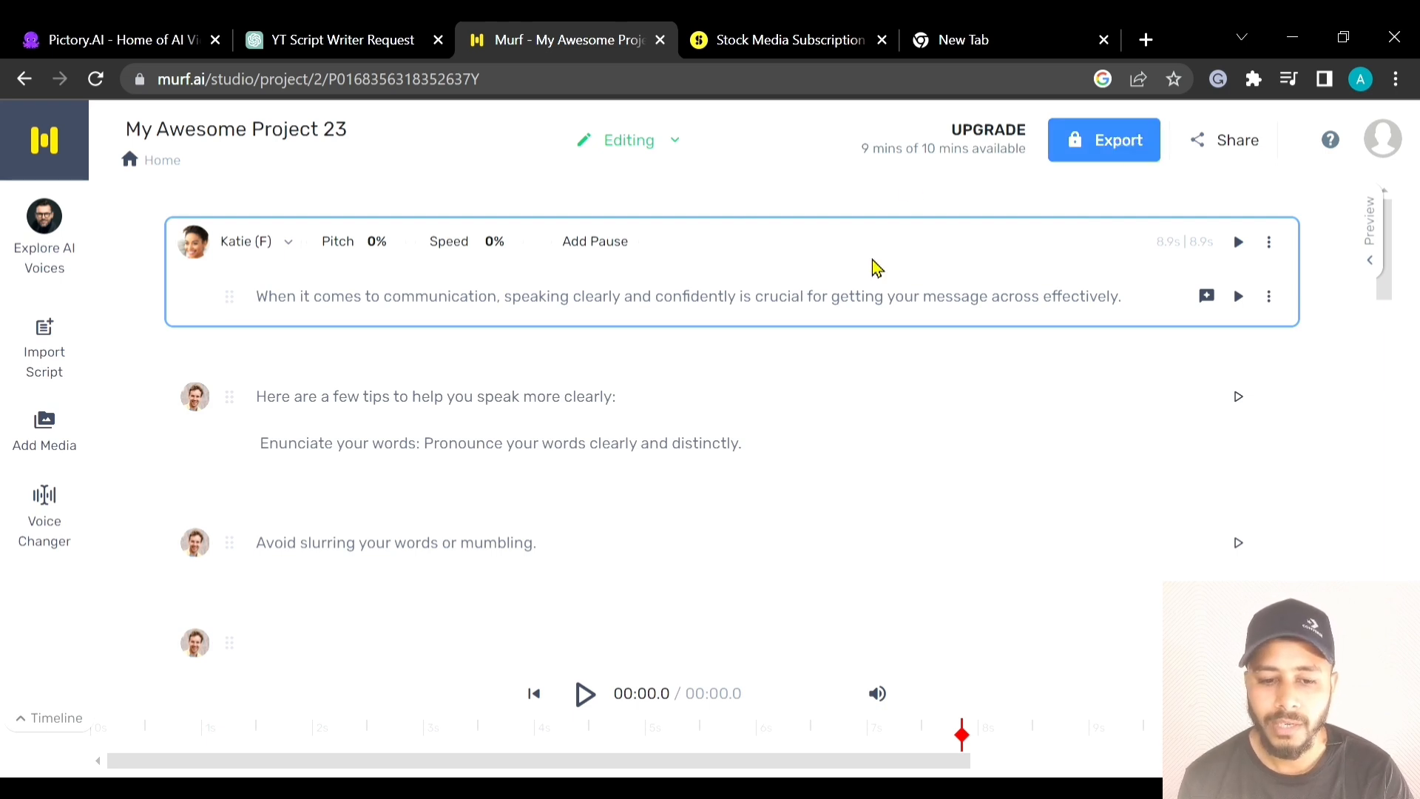
Switch to the Pictory project and view the voice-over options for Scene 2, opening the area for uploading a voice-over file.
left_click(158, 36)
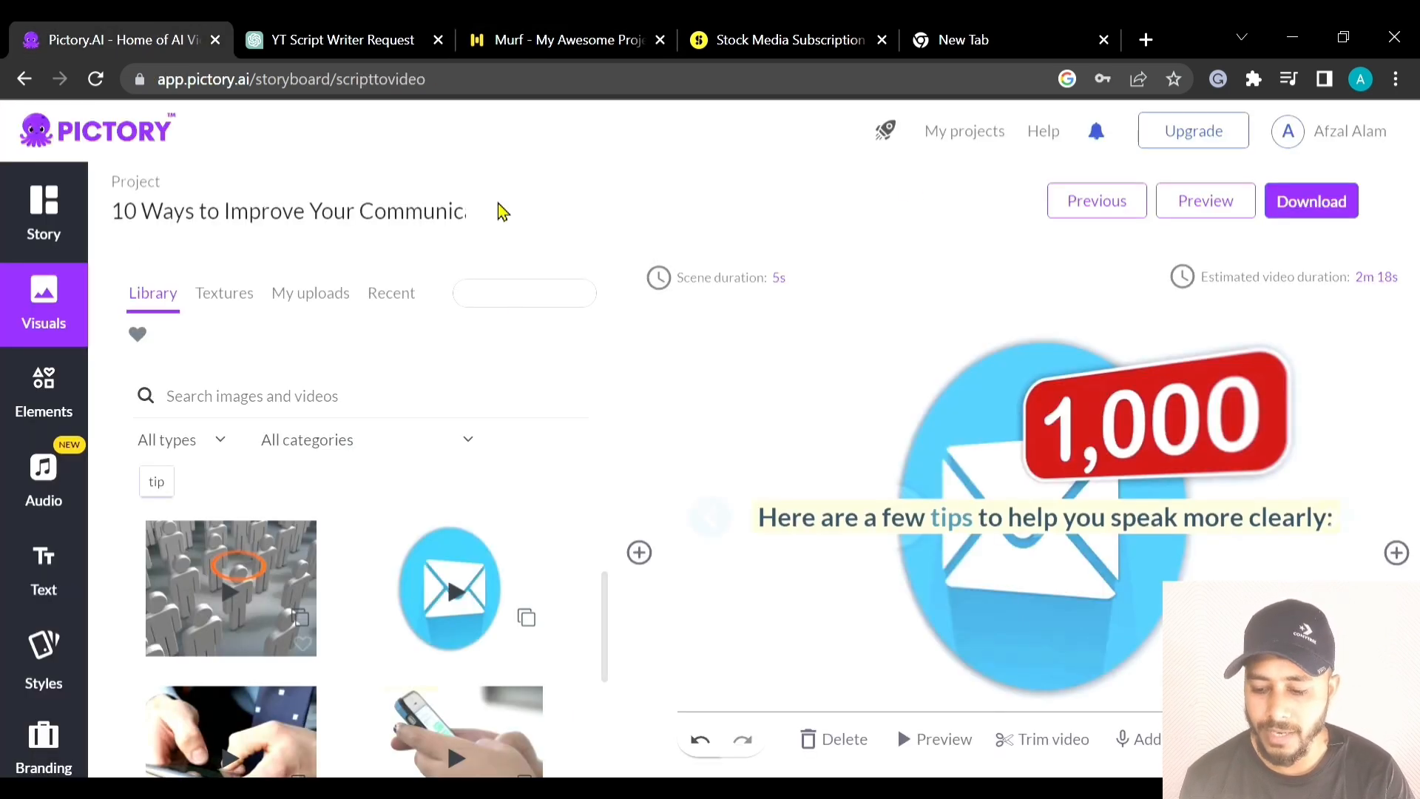
scroll(1159, 447, "down", 2)
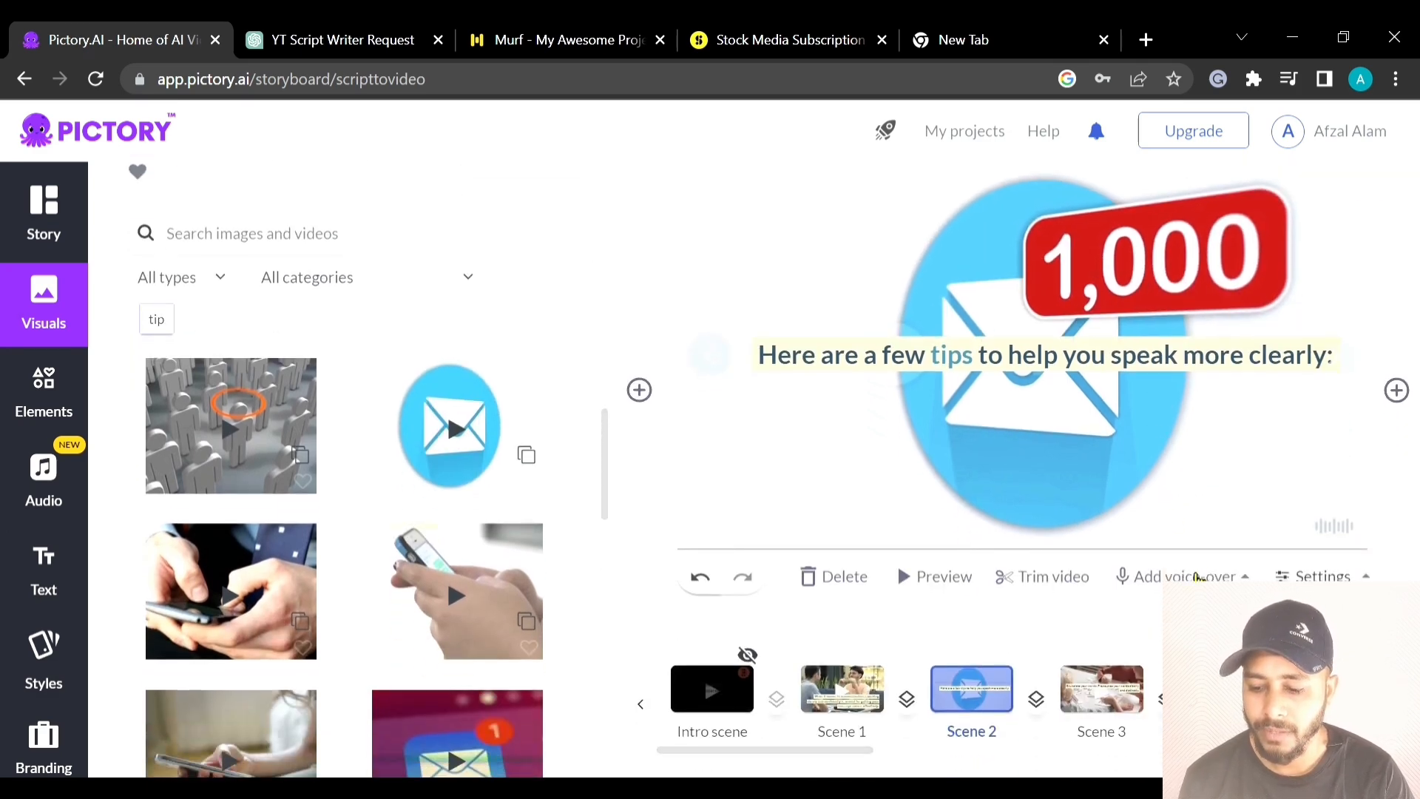
left_click(1186, 577)
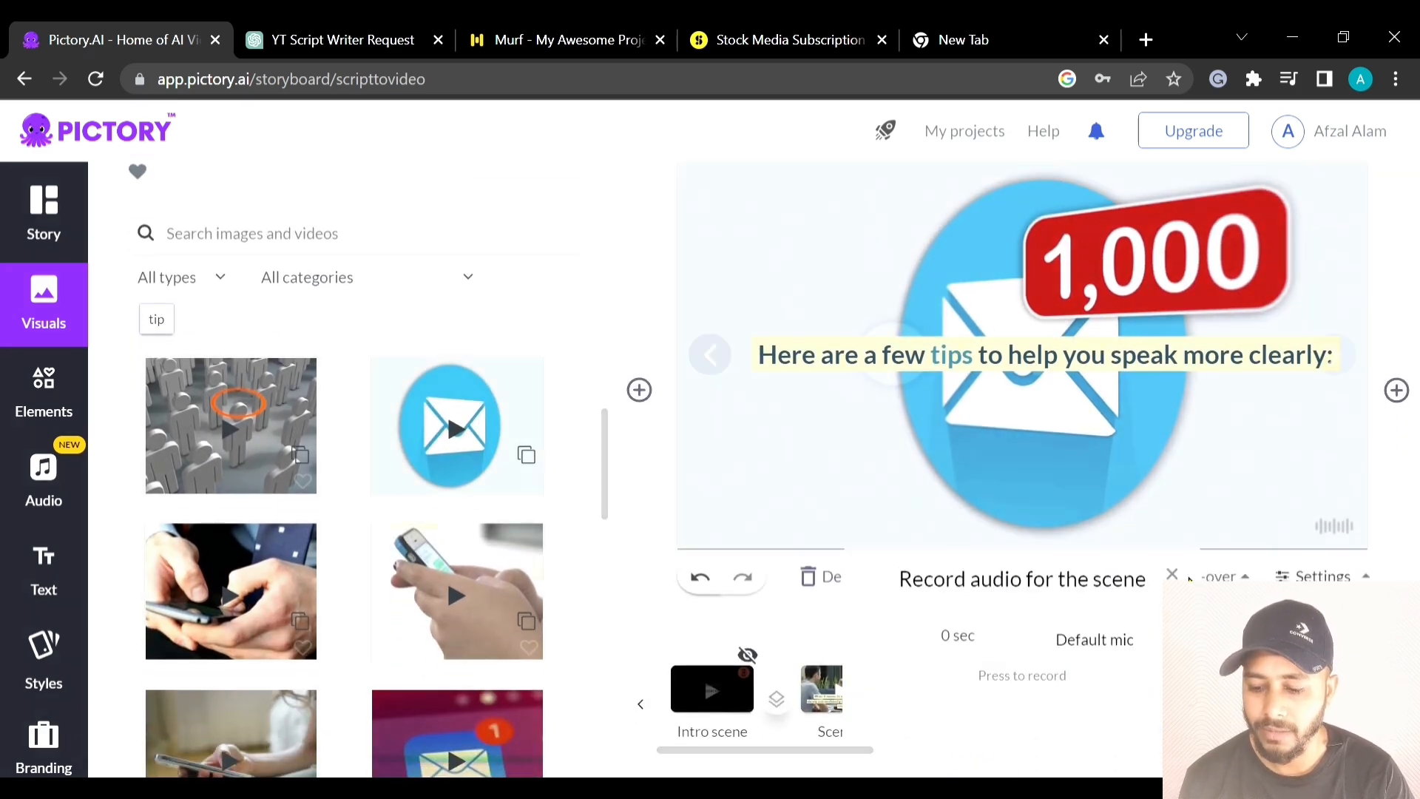
left_click(1244, 578)
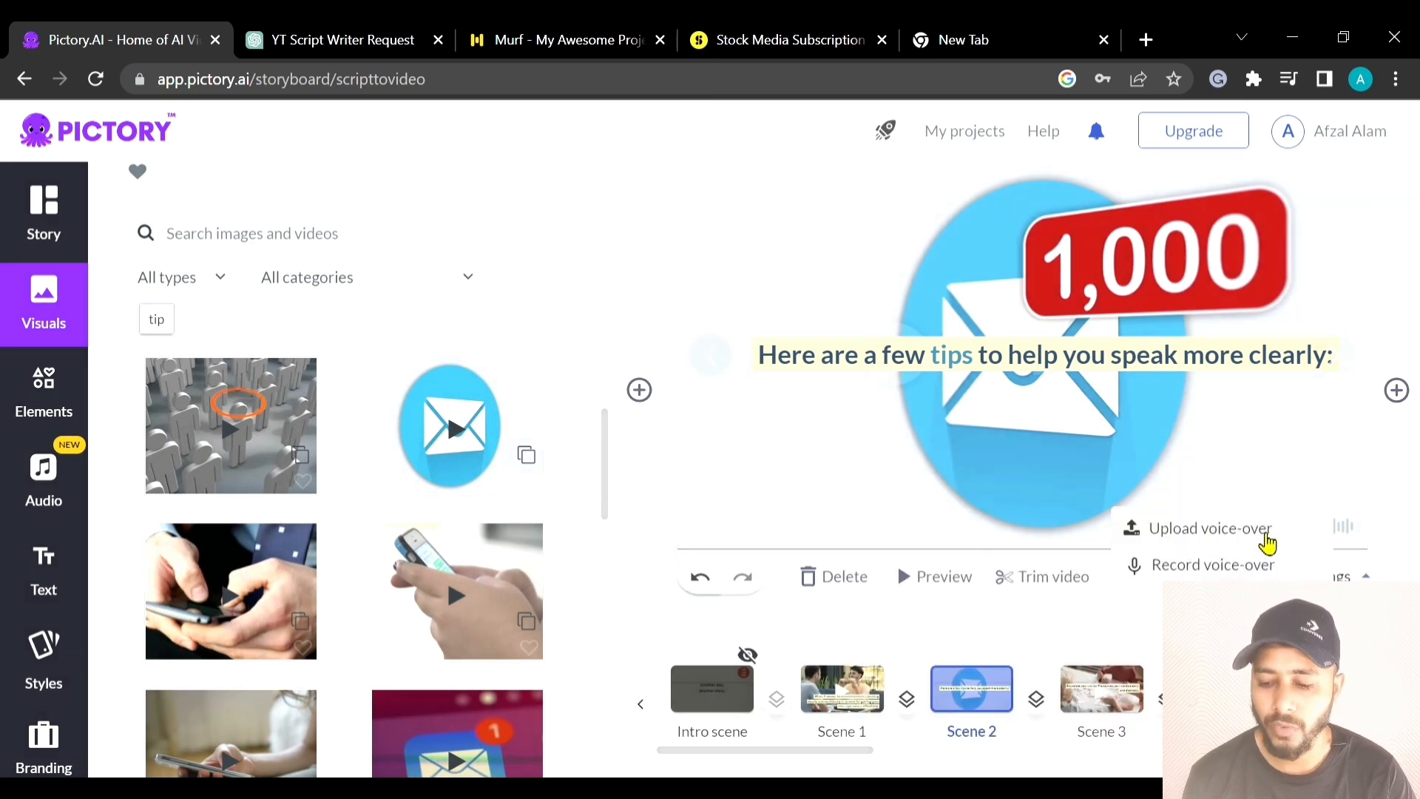
left_click(1213, 534)
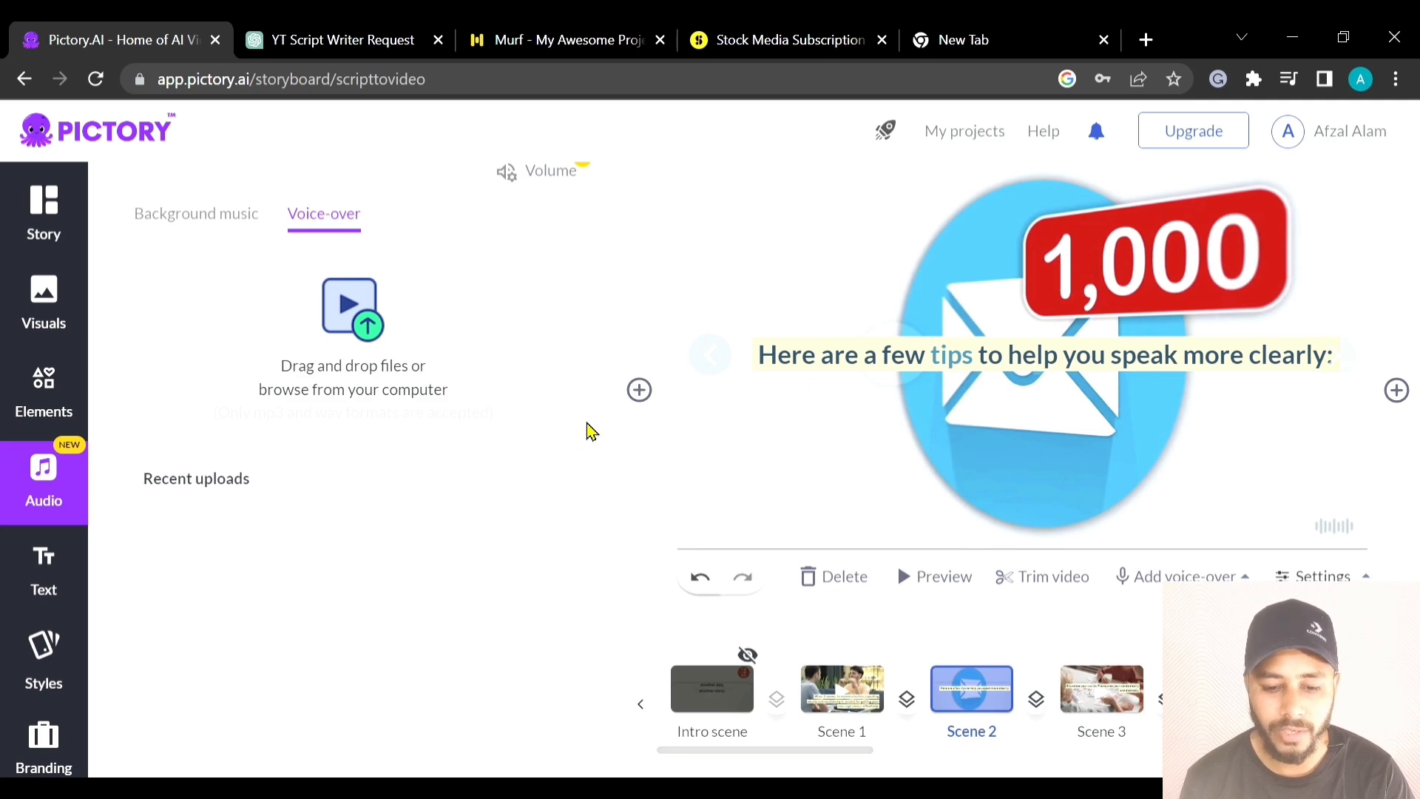
scroll(639, 421, "up", 3)
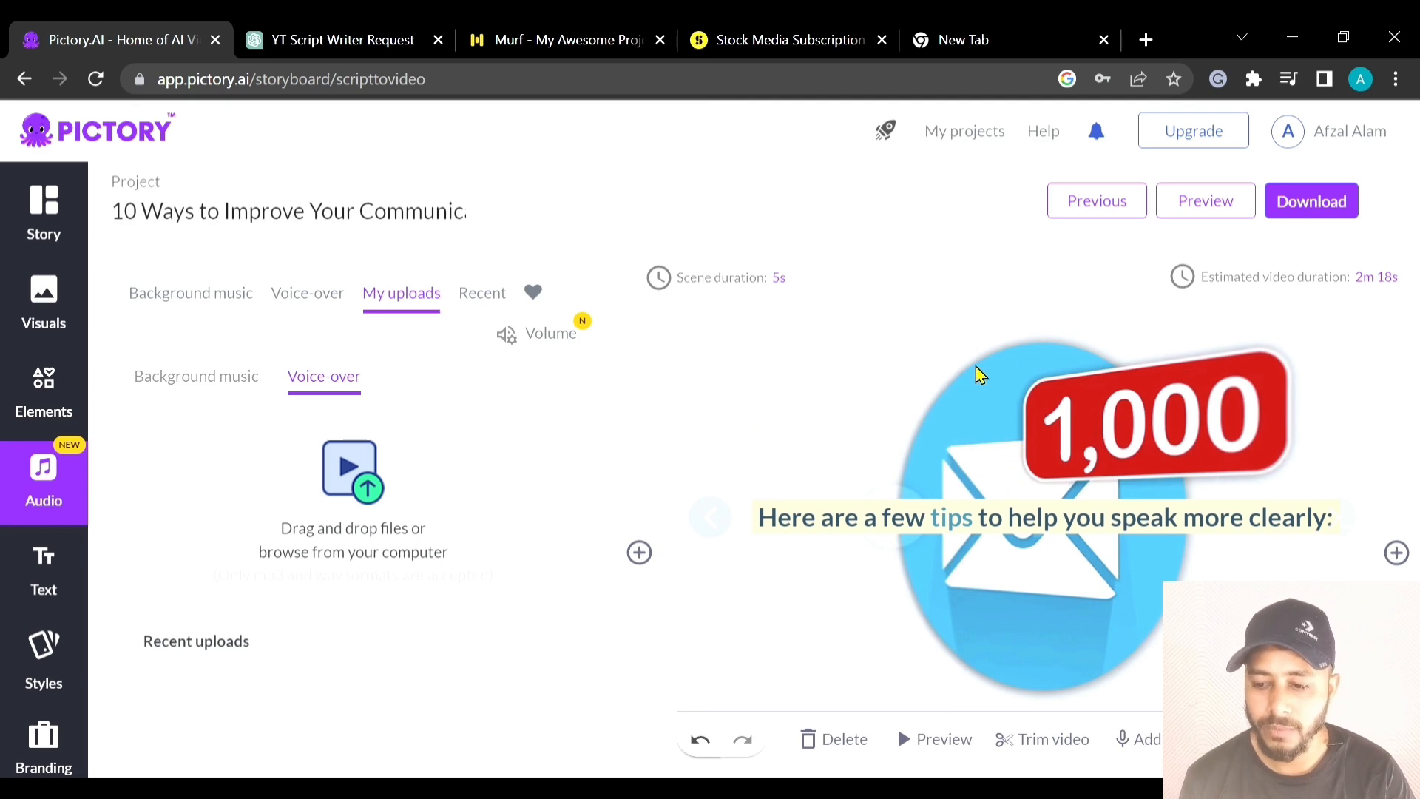
left_click(1329, 209)
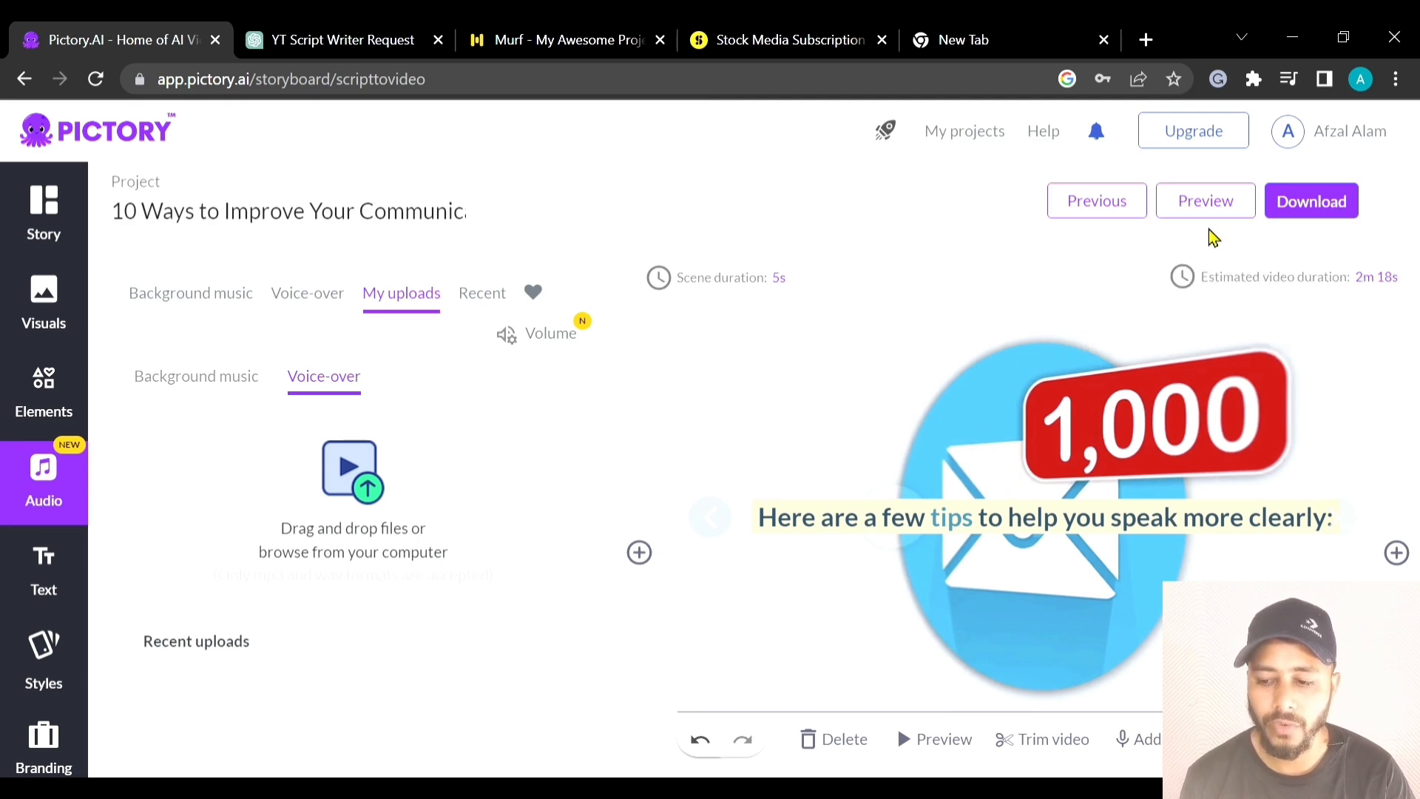
mouse_move(1320, 211)
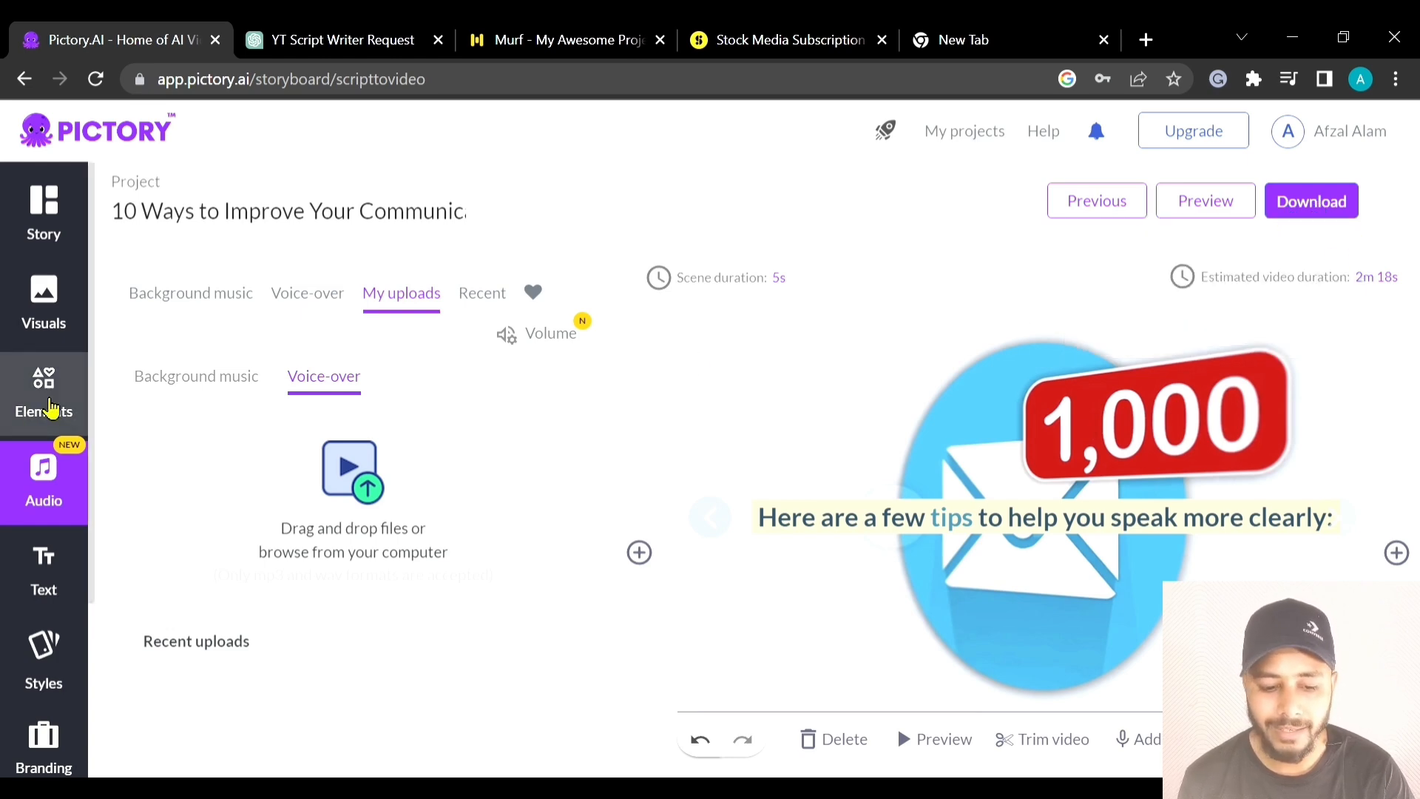
Change the video's aspect ratio from landscape to 9:16 Portrait in the format settings.
scroll(49, 406, "down", 3)
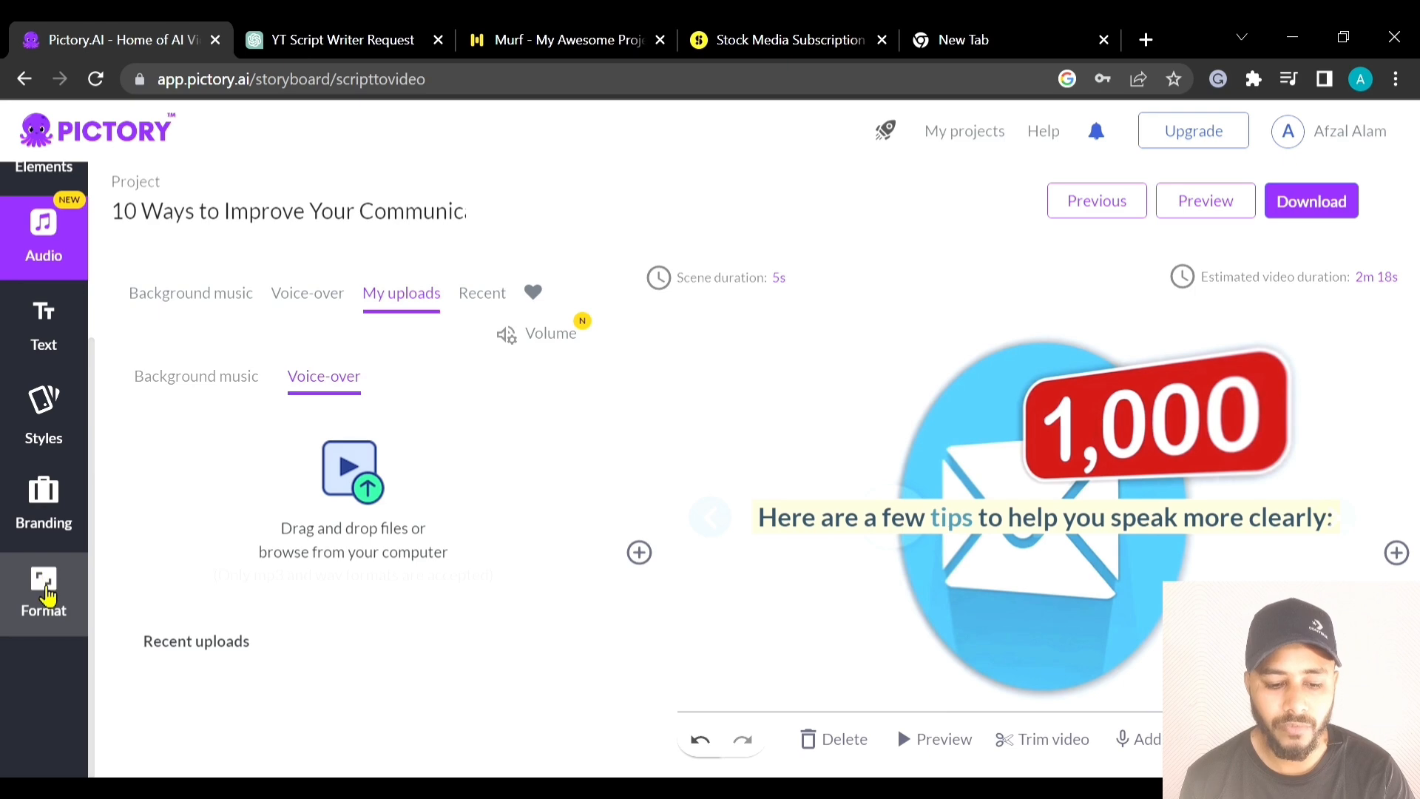
left_click(38, 599)
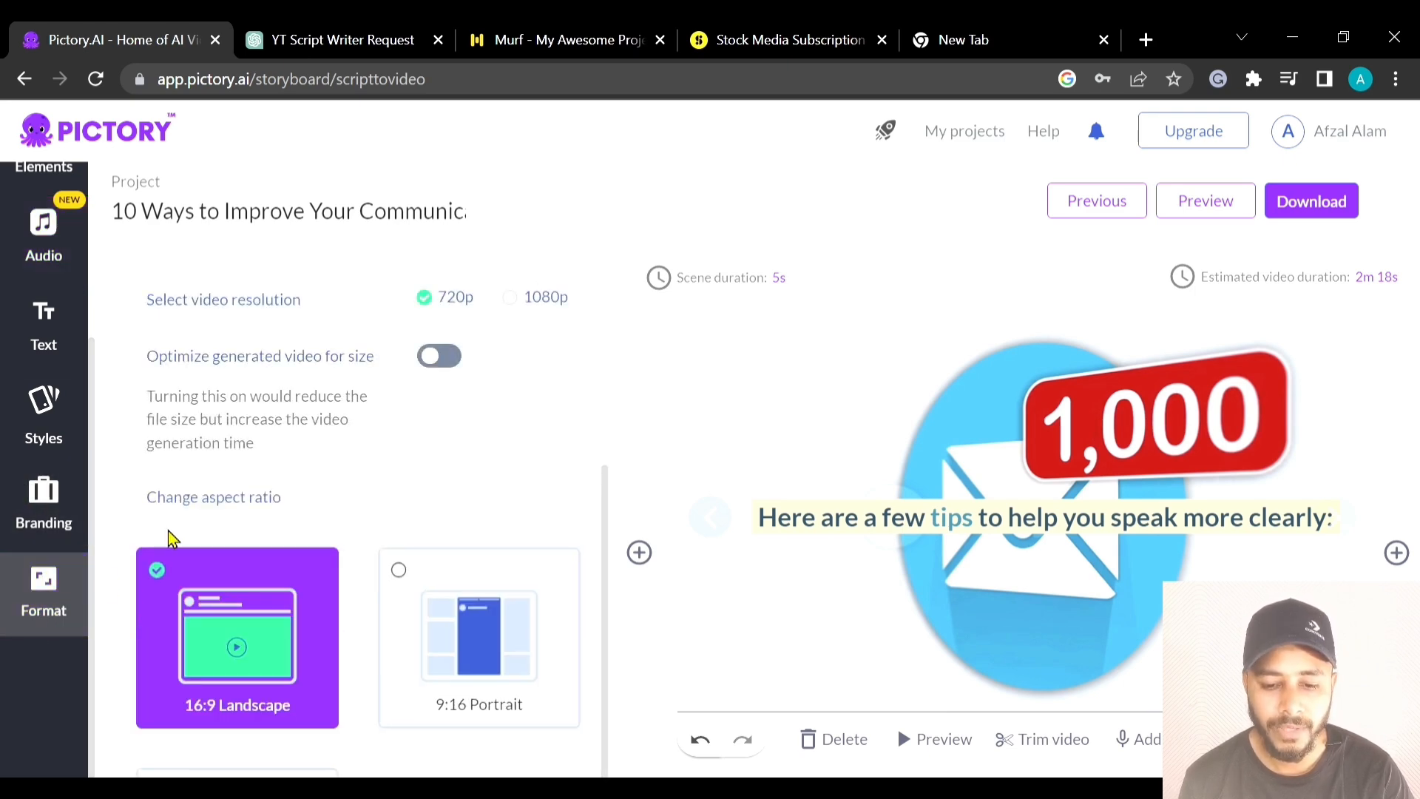
scroll(343, 435, "down", 2)
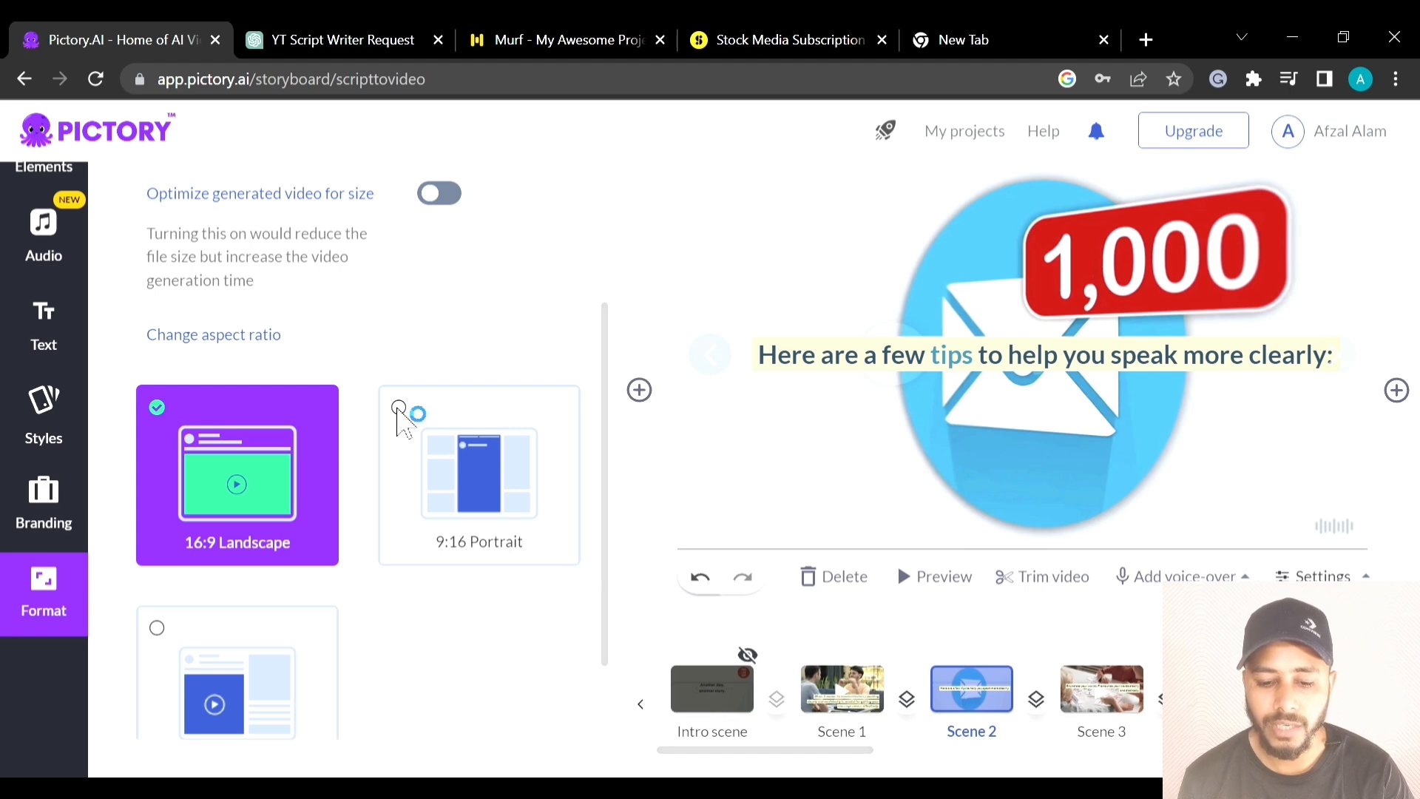
left_click(401, 407)
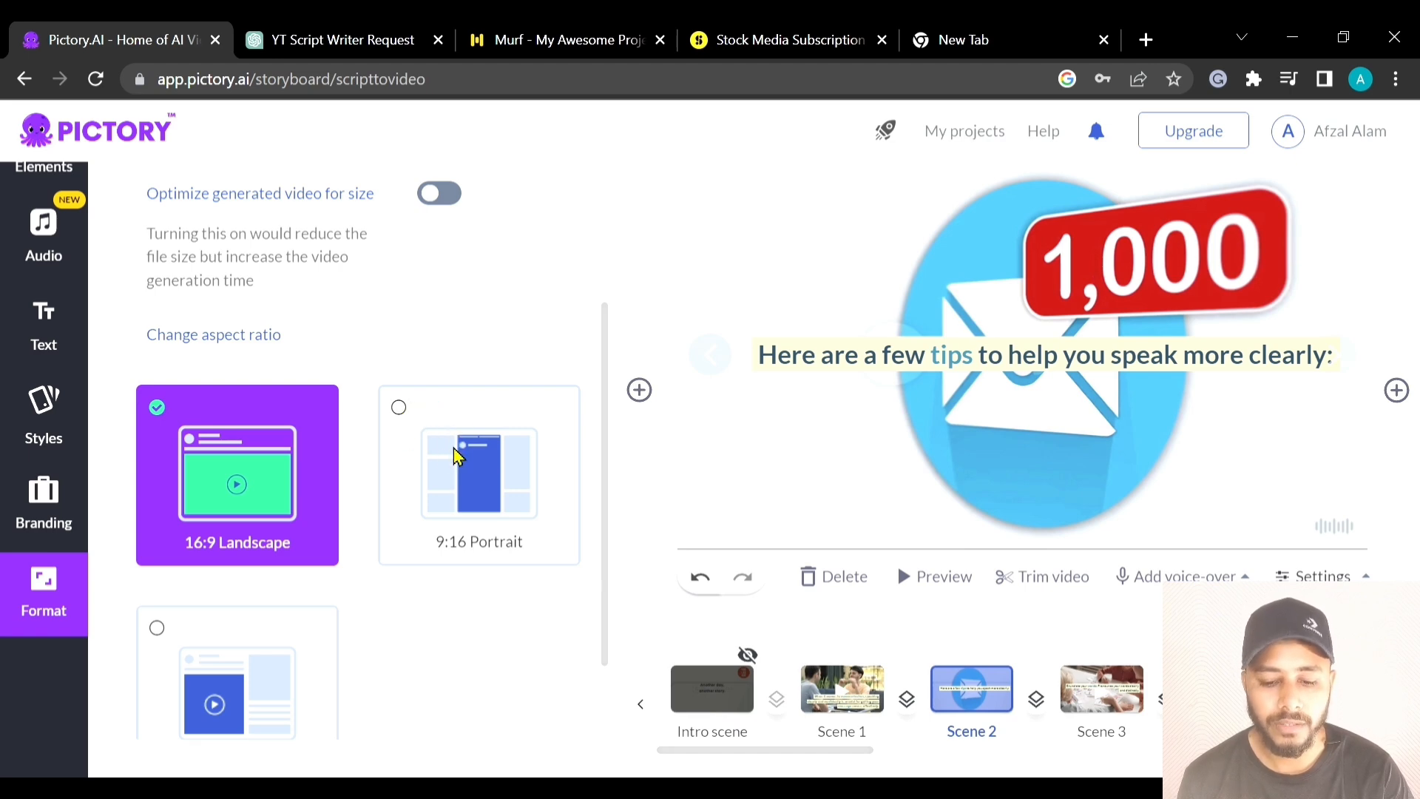
scroll(437, 466, "up", 3)
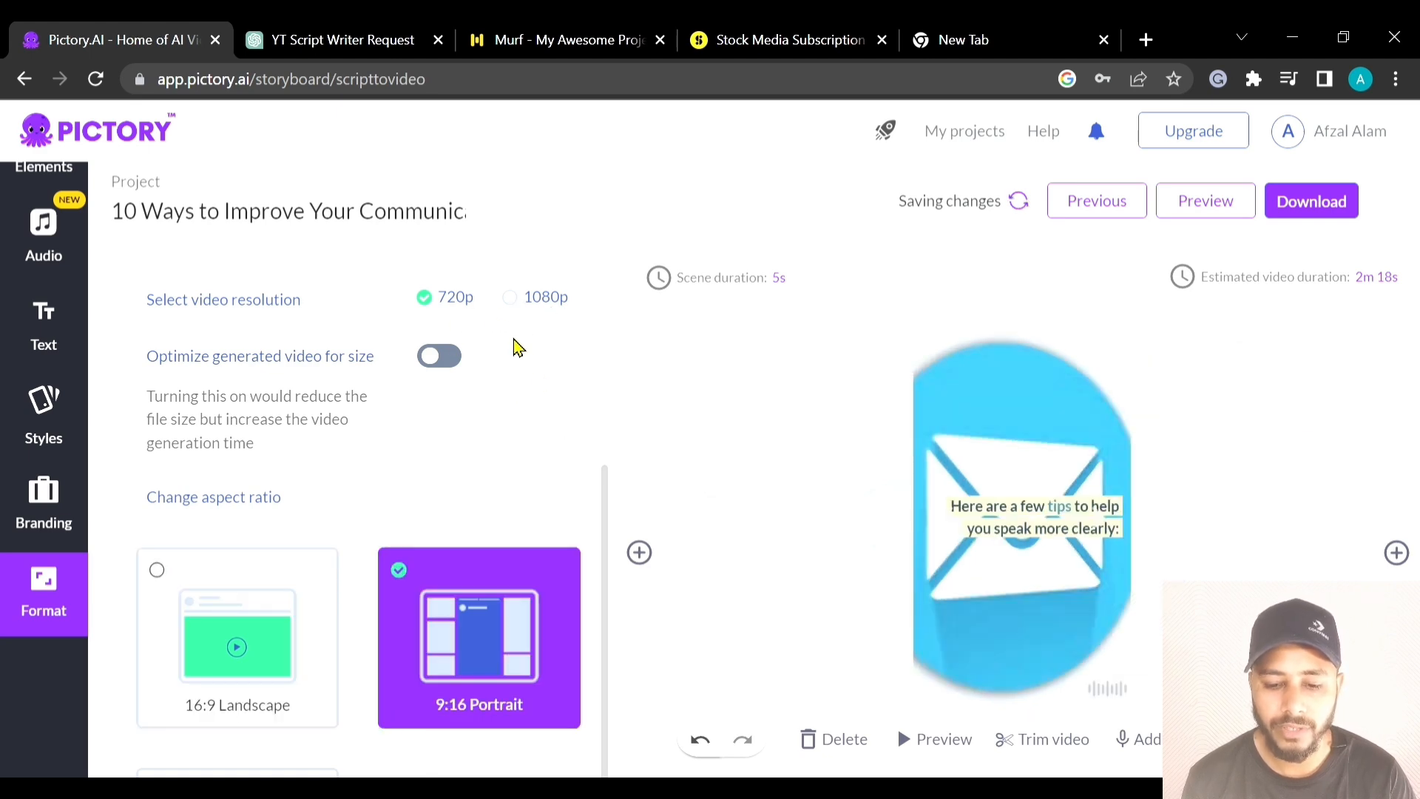
scroll(513, 326, "down", 1)
scroll(518, 358, "down", 2)
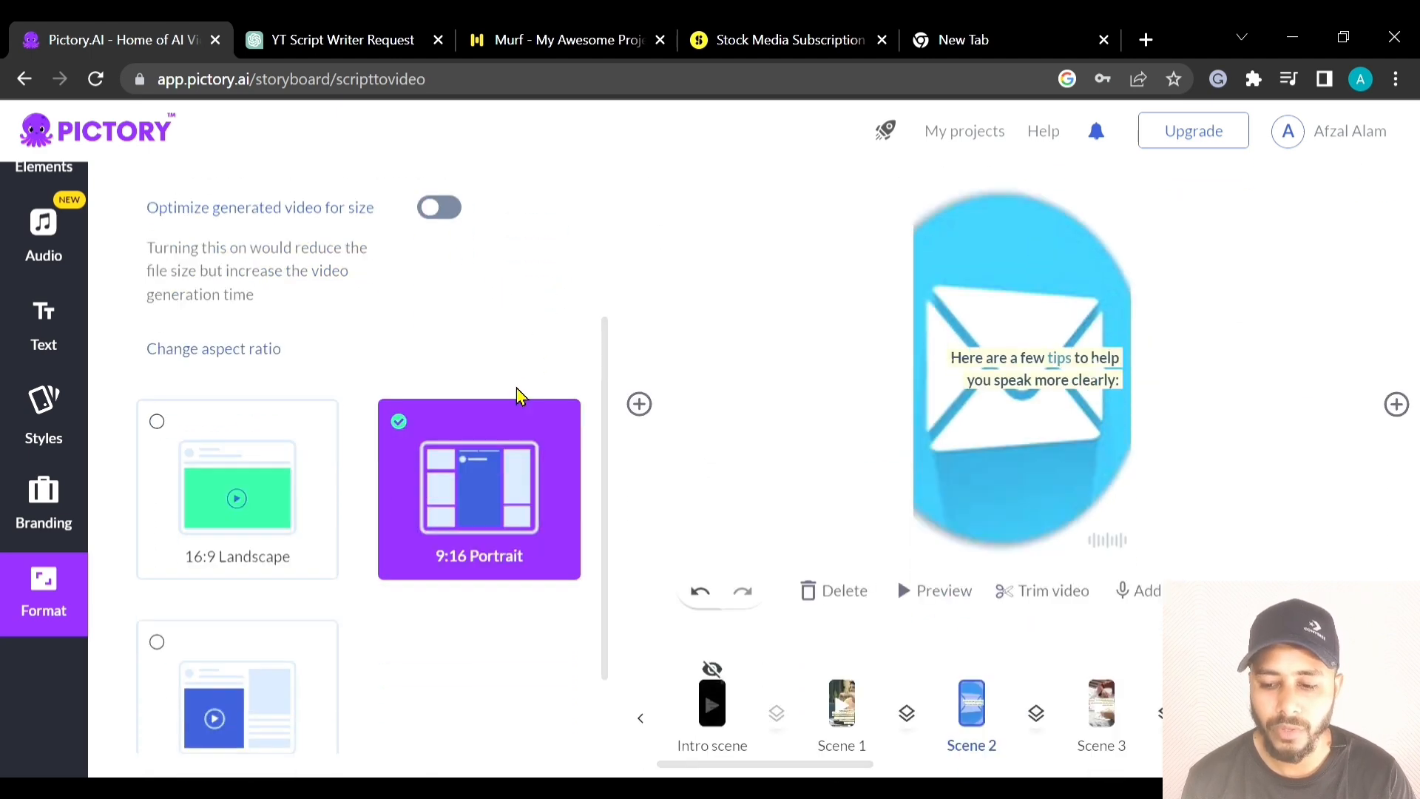
scroll(488, 459, "up", 2)
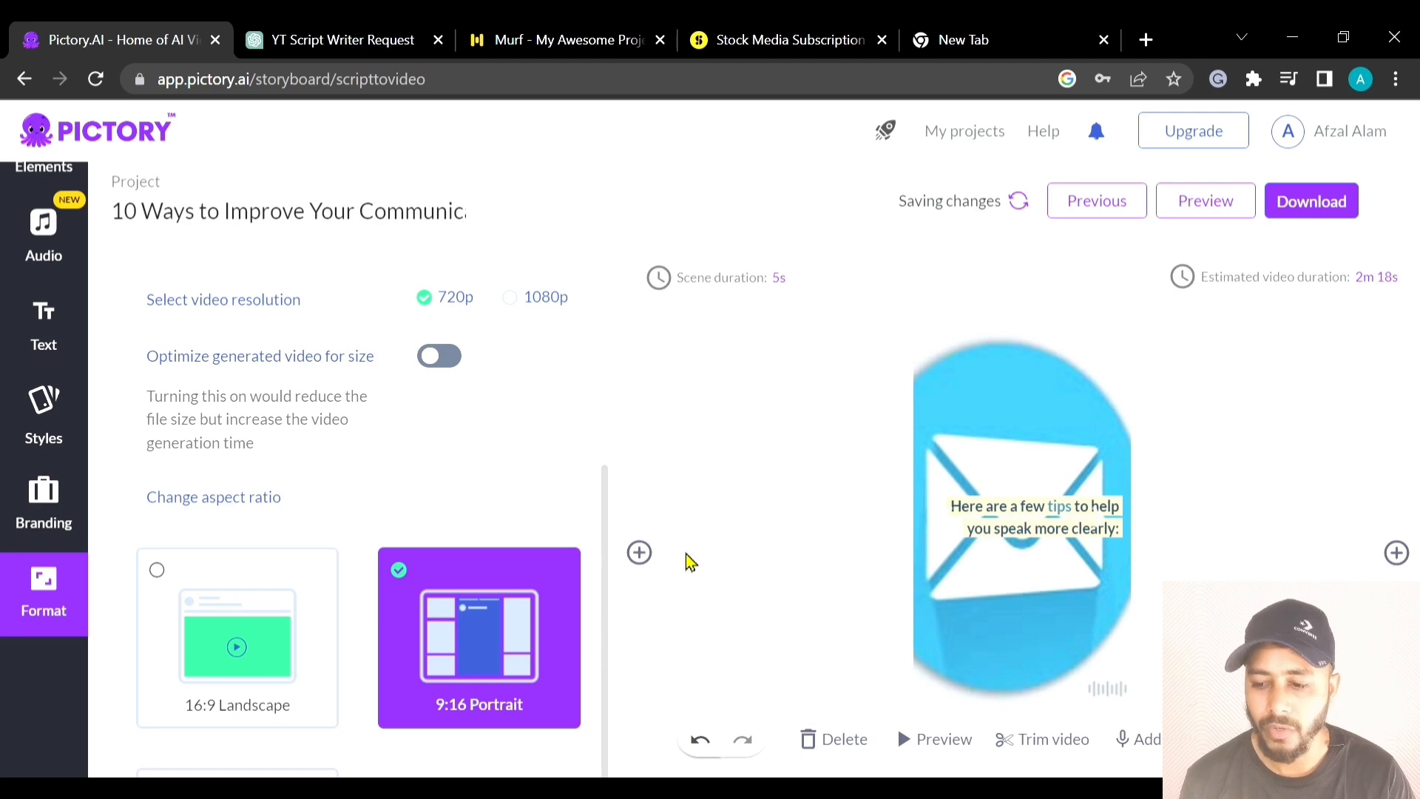
Start downloading the project as a video and cancel the download while it is being prepared.
left_click(1309, 211)
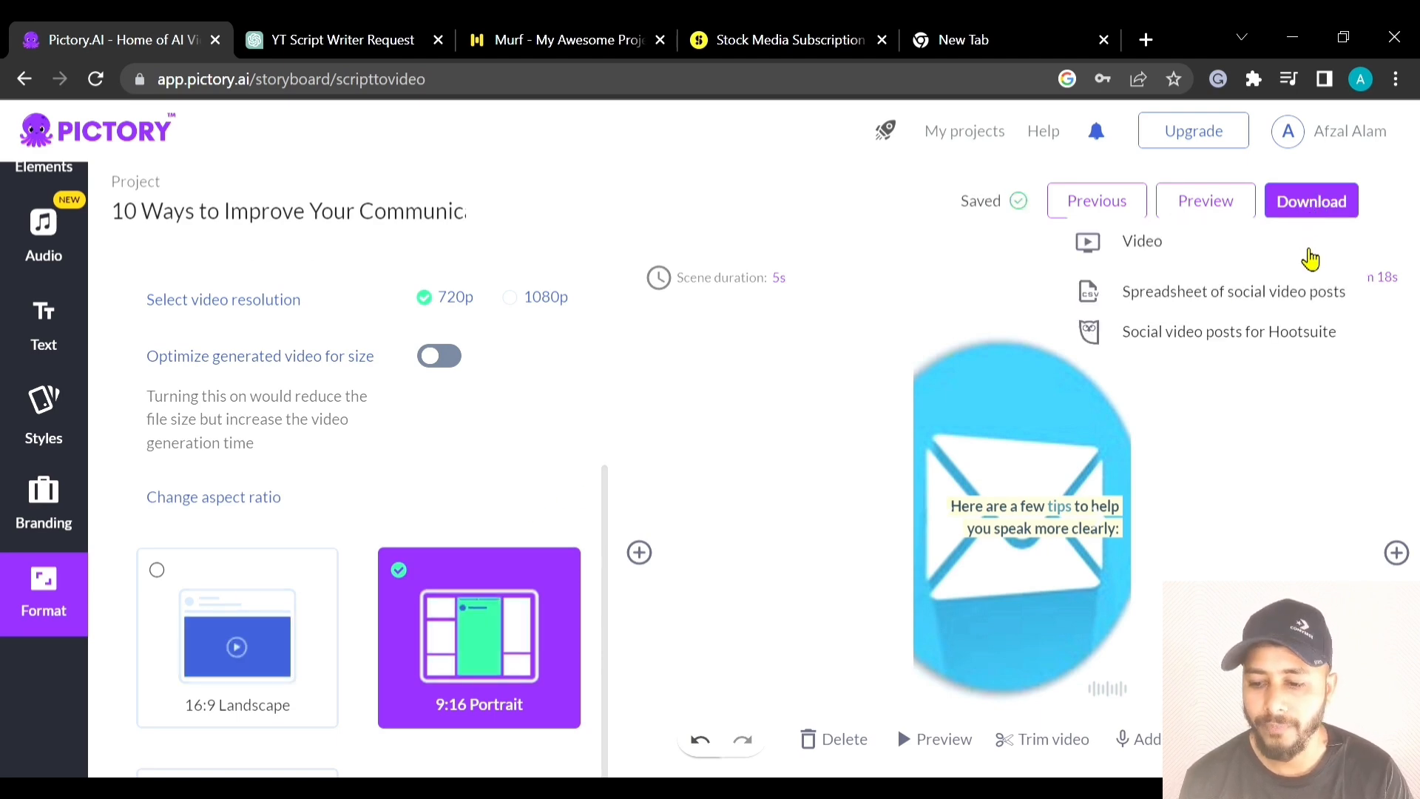
left_click(1142, 242)
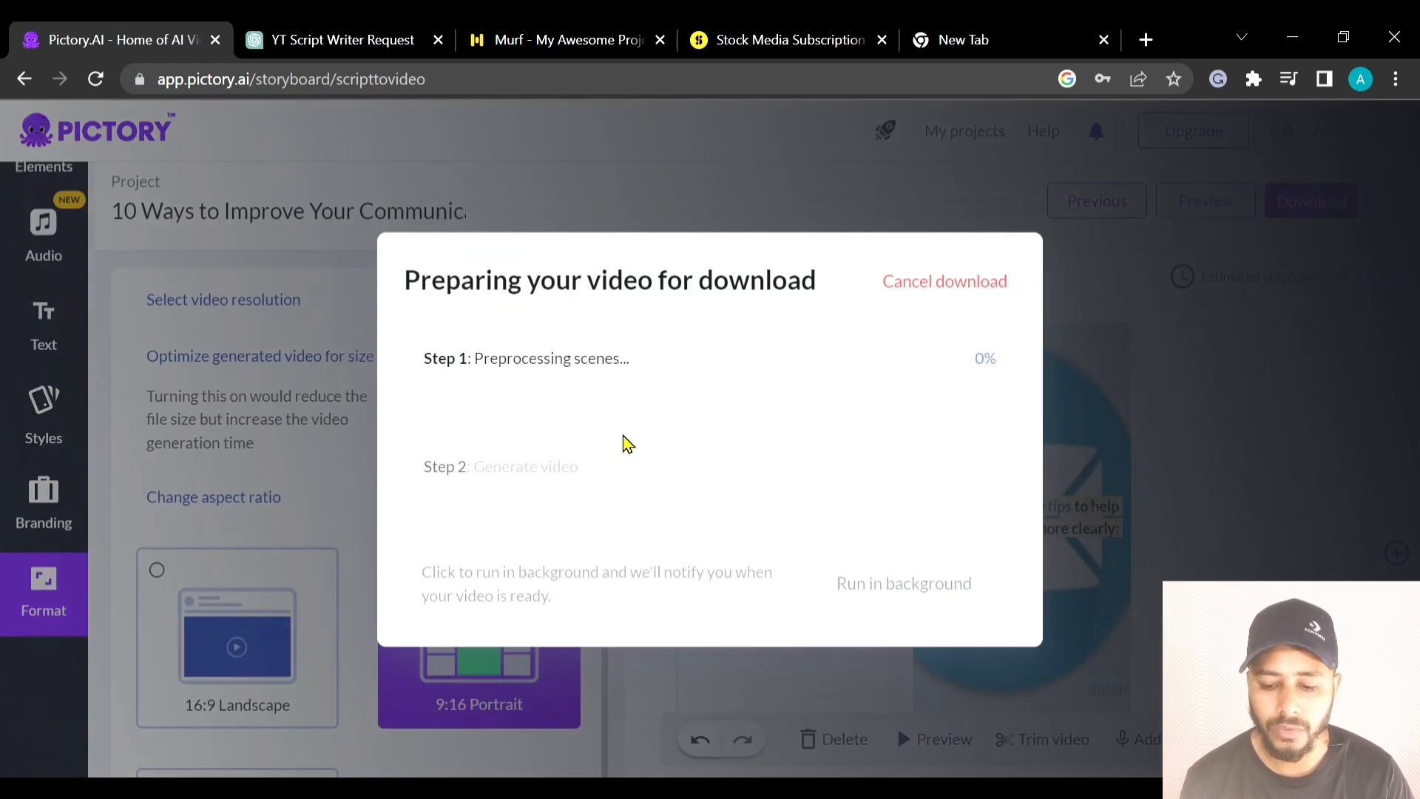
left_click(978, 285)
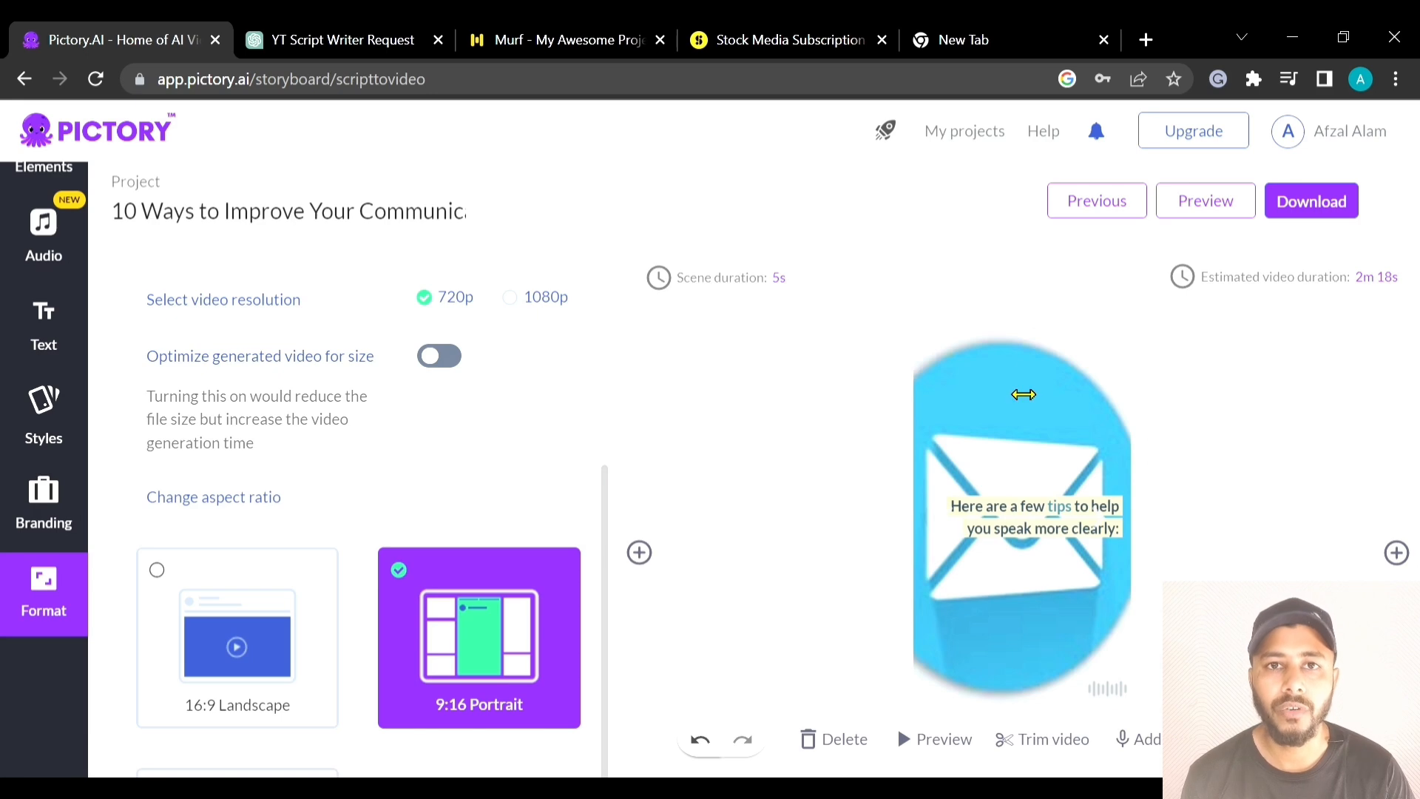